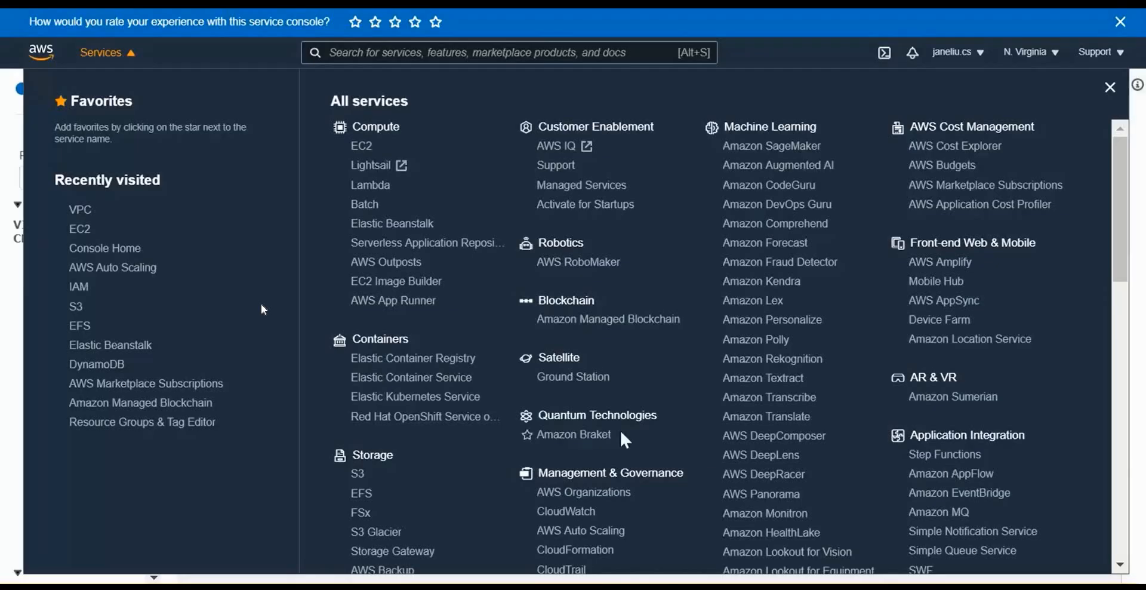
View the list of existing VPCs and the list of EC2 instances.
click(81, 210)
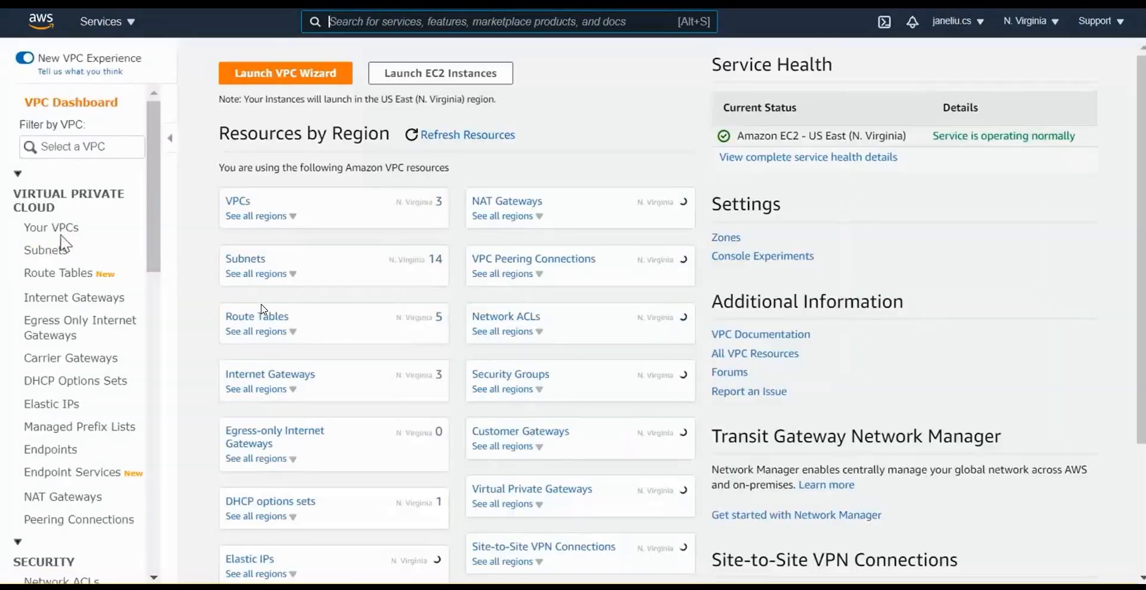
click(61, 234)
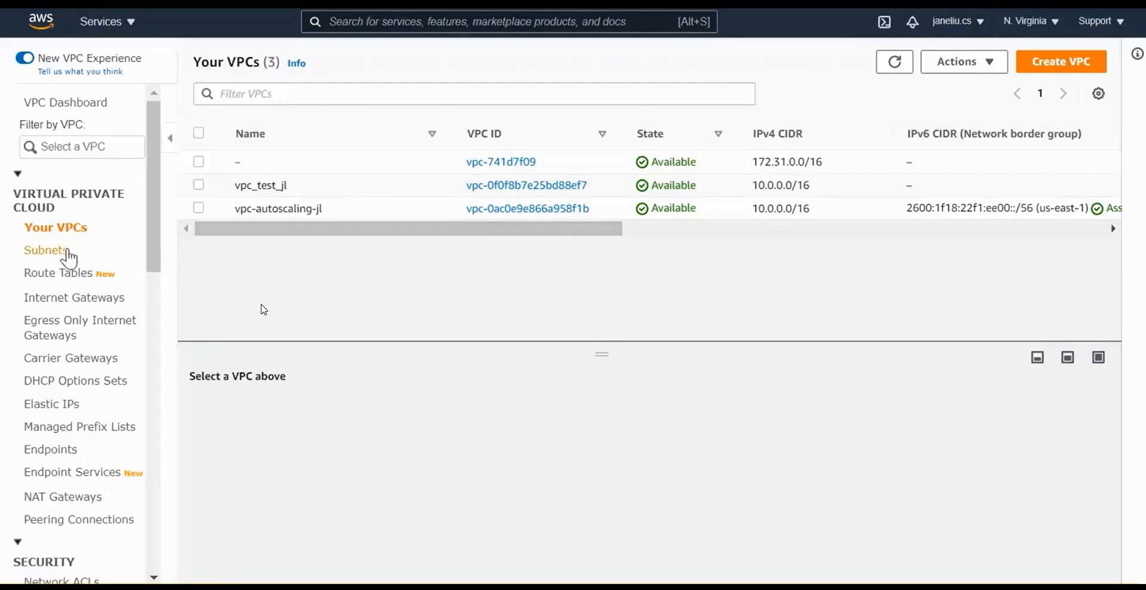
click(111, 22)
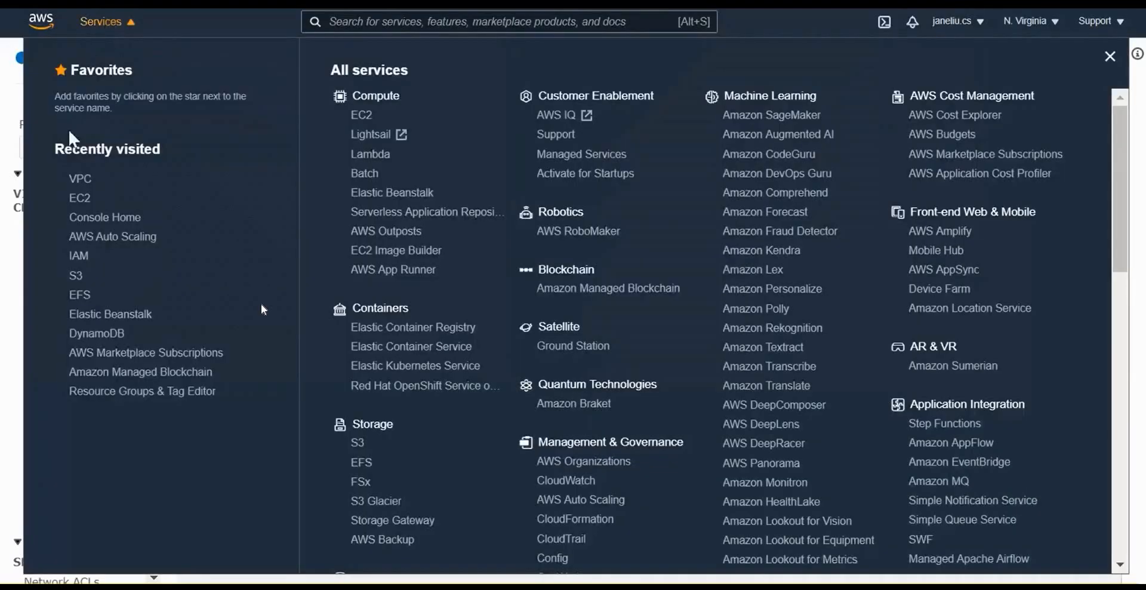
click(78, 202)
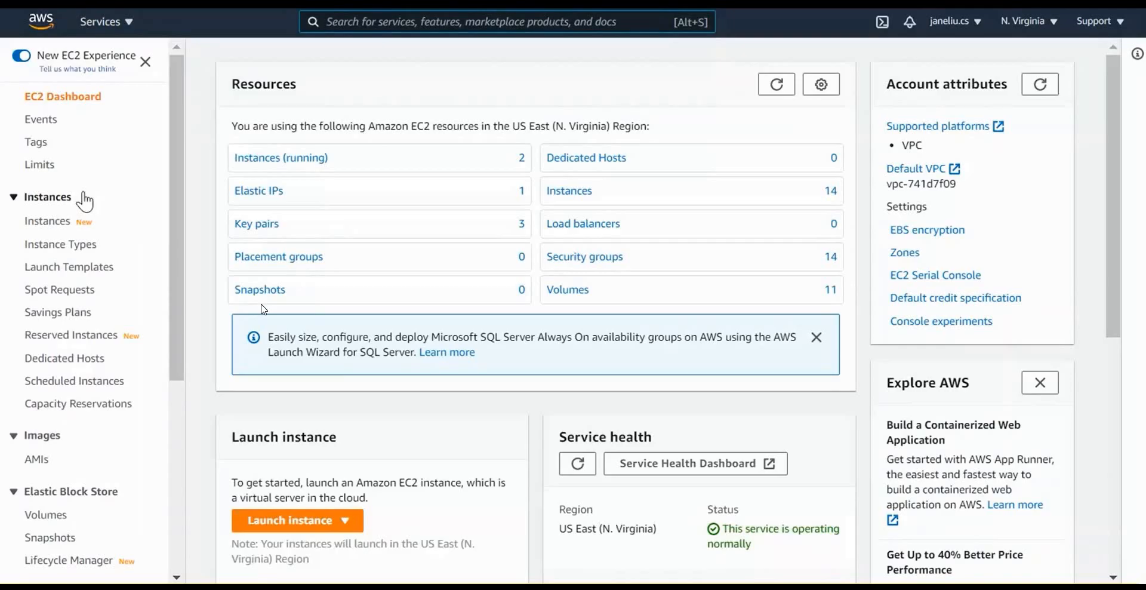
click(48, 221)
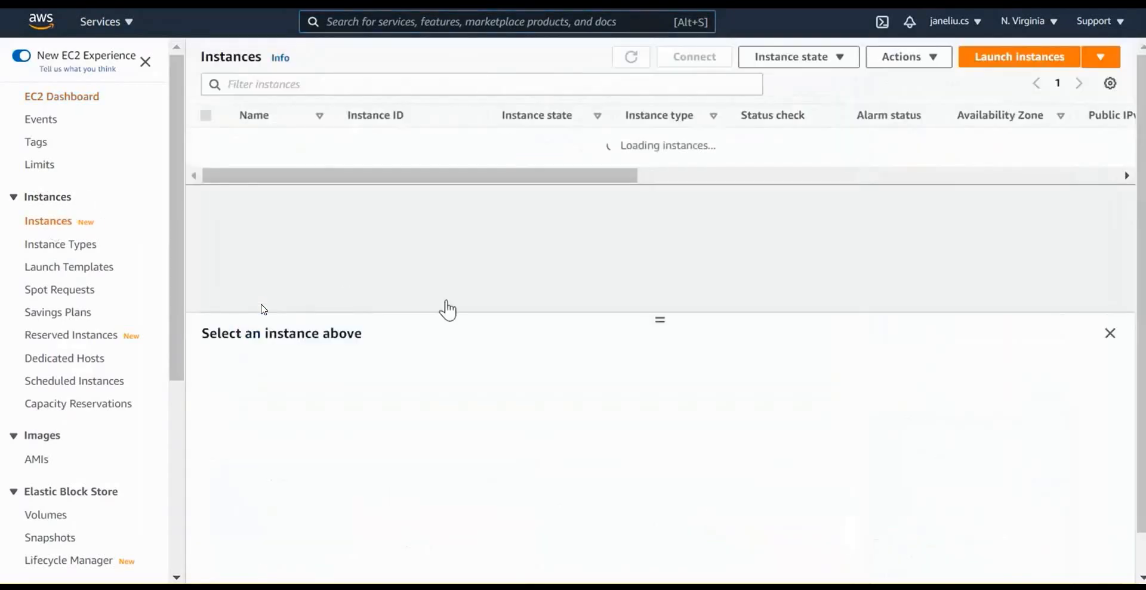
scroll(581, 232, down, 3)
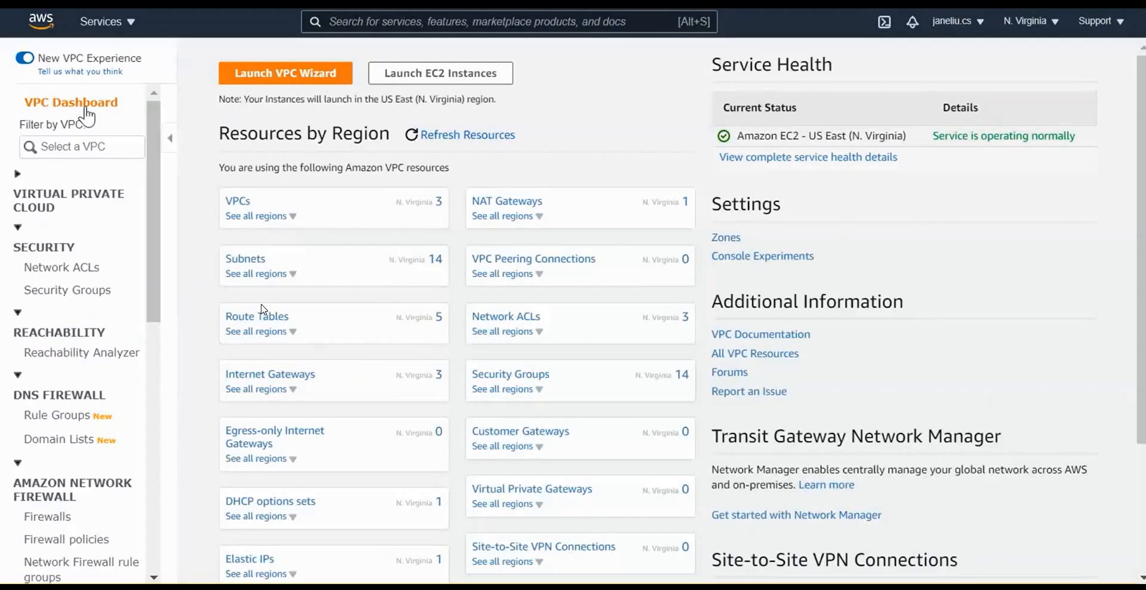
Start the VPC wizard using the VPC with Public and Private Subnets configuration.
click(296, 81)
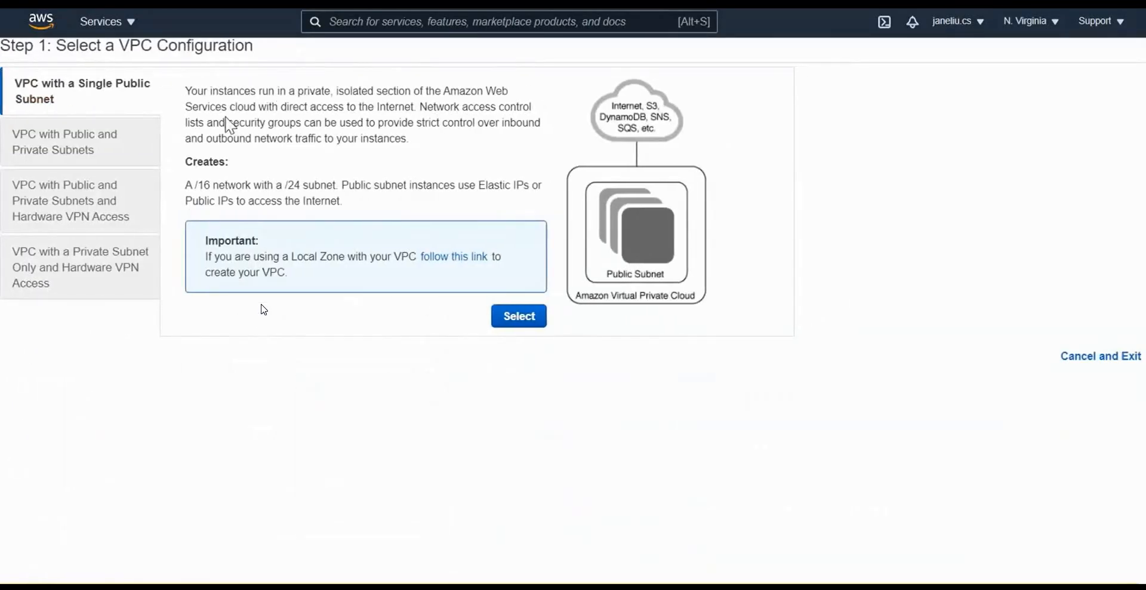
click(102, 150)
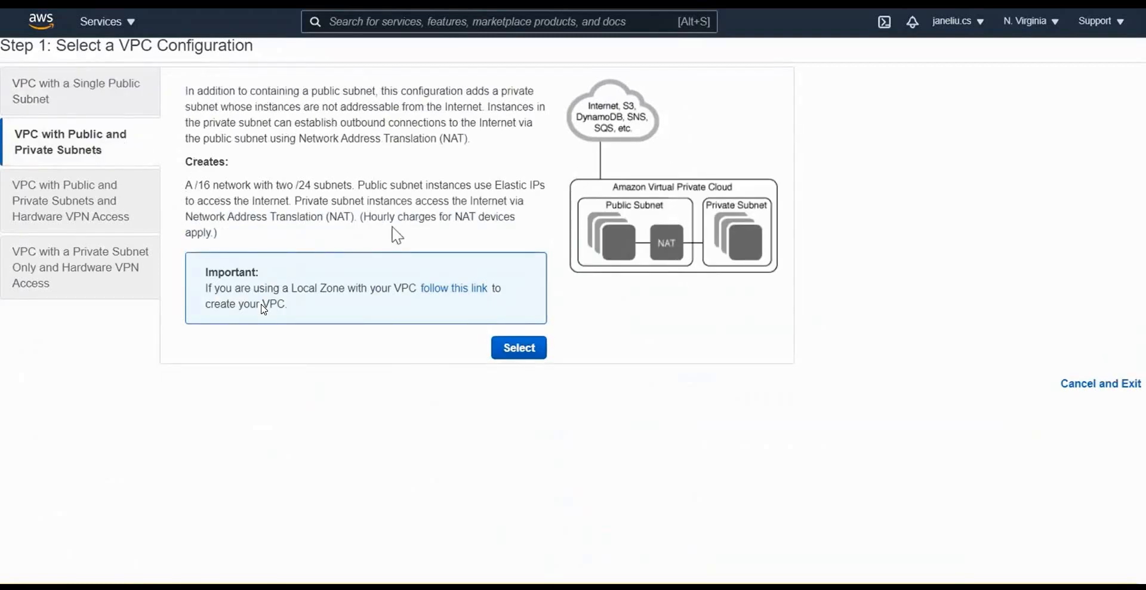
click(511, 351)
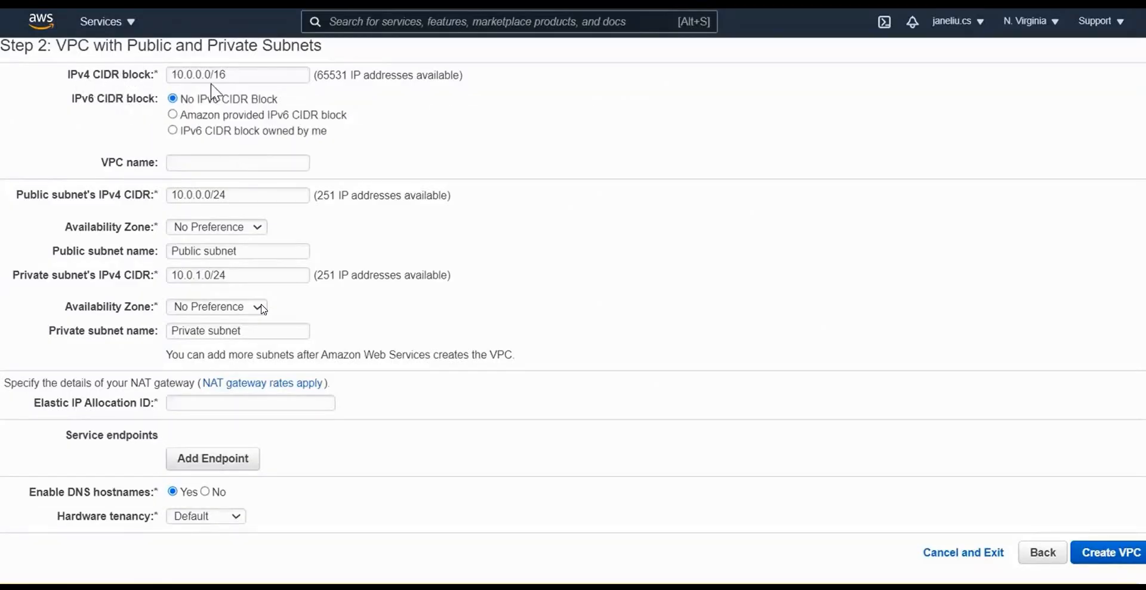
Choose an Amazon provided IPv6 CIDR block and name the VPC vpctest-autoscaling-jl, leaving the public subnet without an IPv6 CIDR.
click(173, 115)
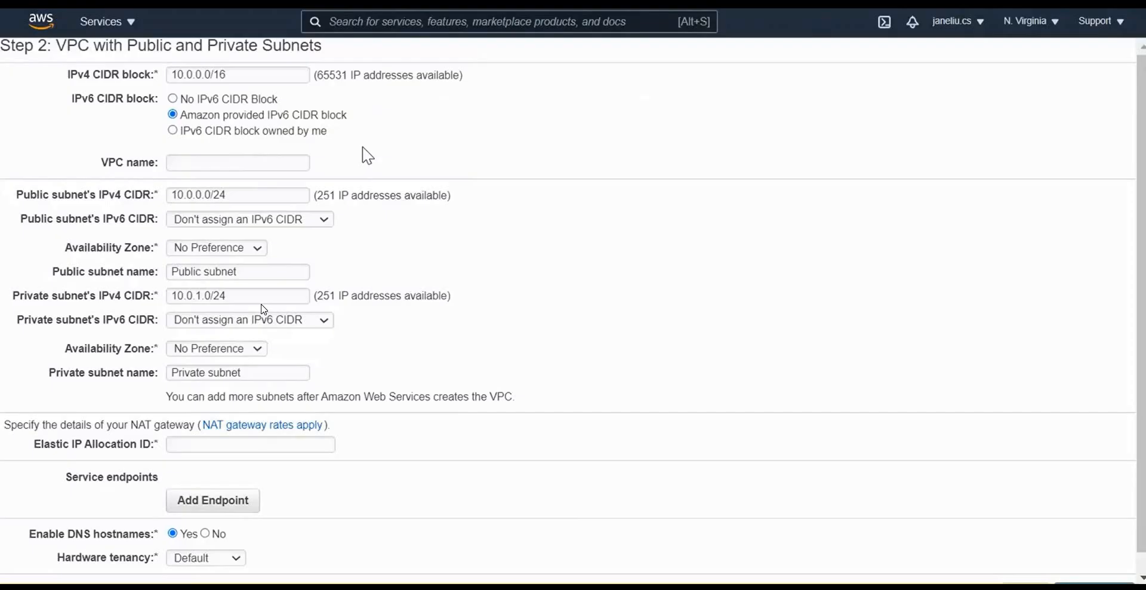
click(257, 163)
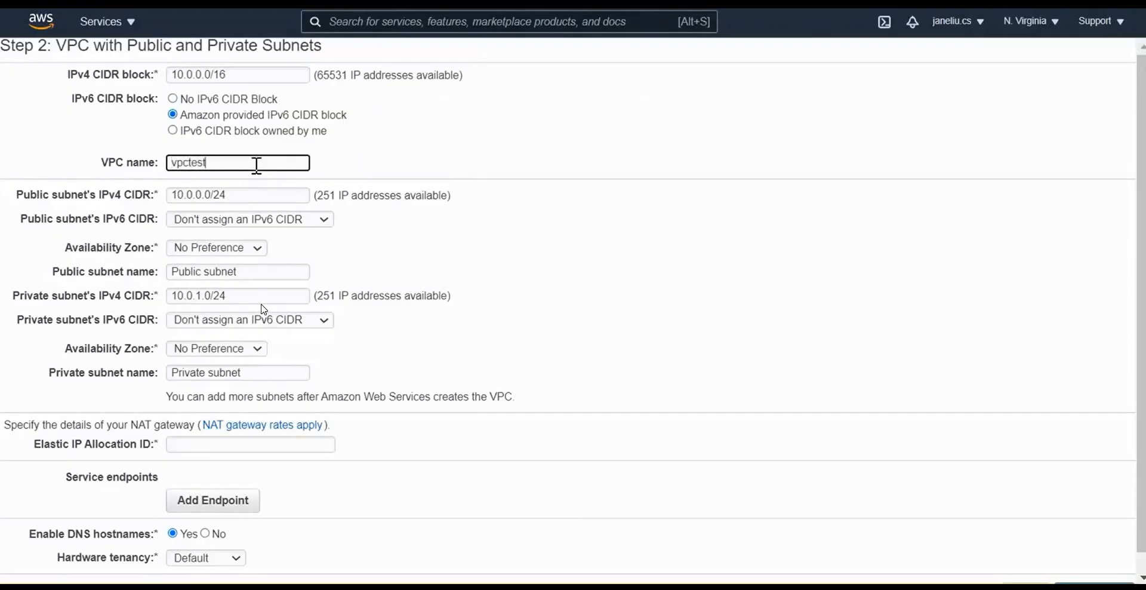
text(vpctest-autoscaling-jl)
click(227, 225)
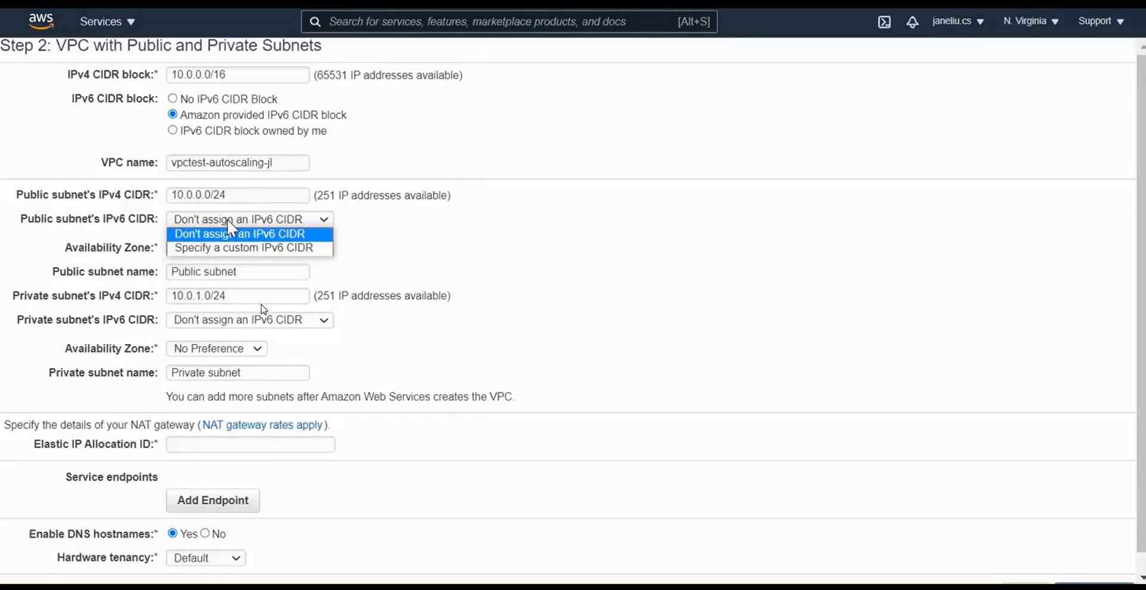
click(227, 223)
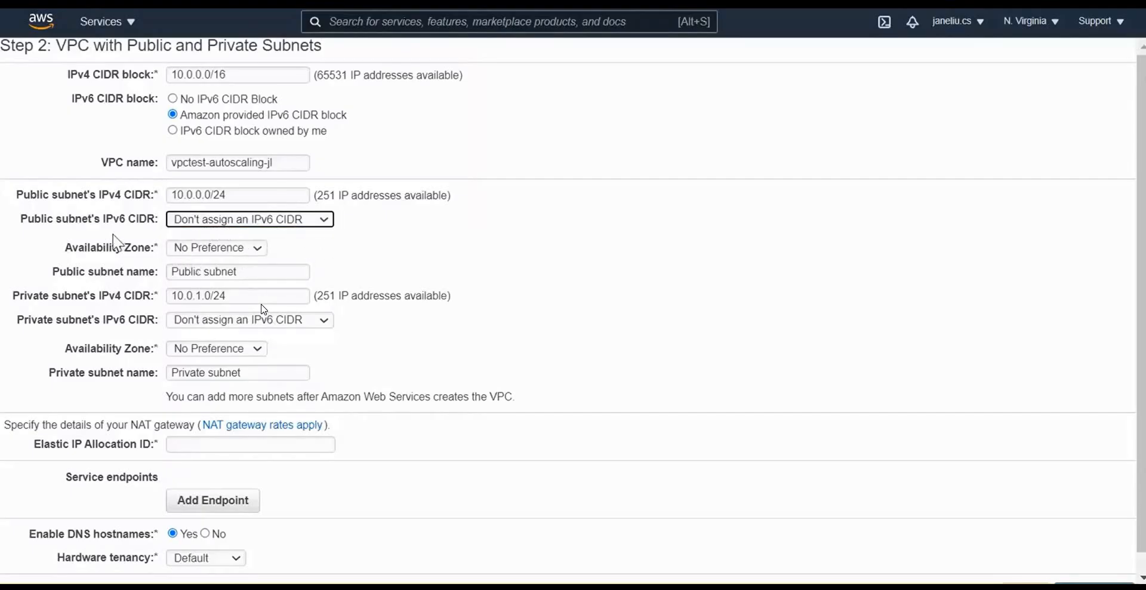
Name the public subnet mytest-autoscaling-publicsubnet-jl.
drag(185, 272, 190, 272)
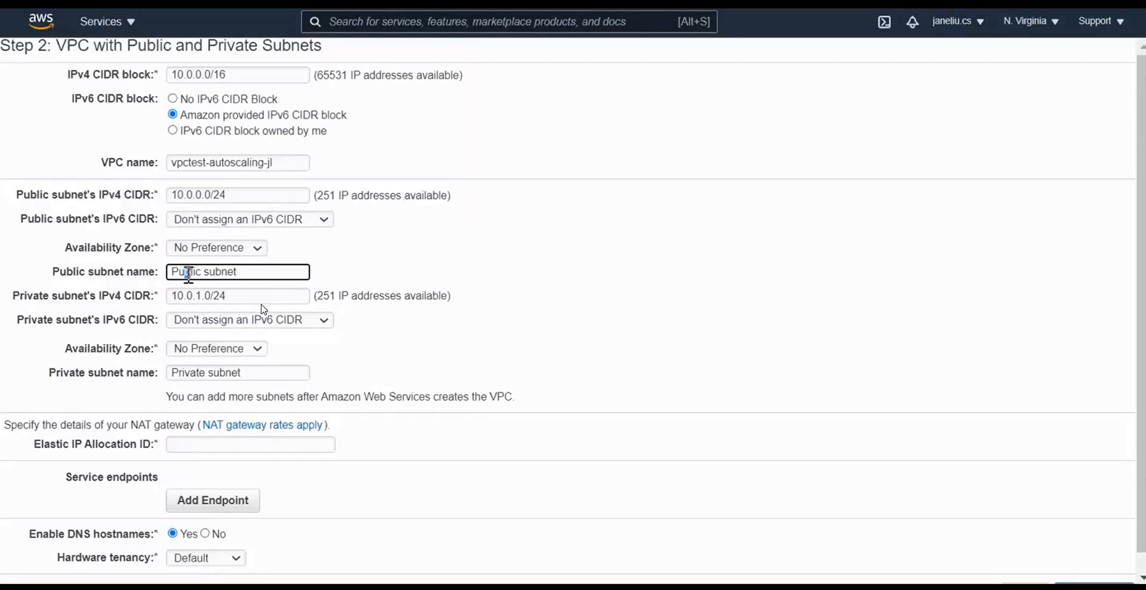
drag(262, 273, 115, 268)
text(mytest-autoscaling-publicsubnet-jl)
Reuse the public subnet's name for the private subnet, changing it to mytest-autoscaling-privatesubnet-jl.
drag(307, 272, 42, 269)
key(ctrl+c)
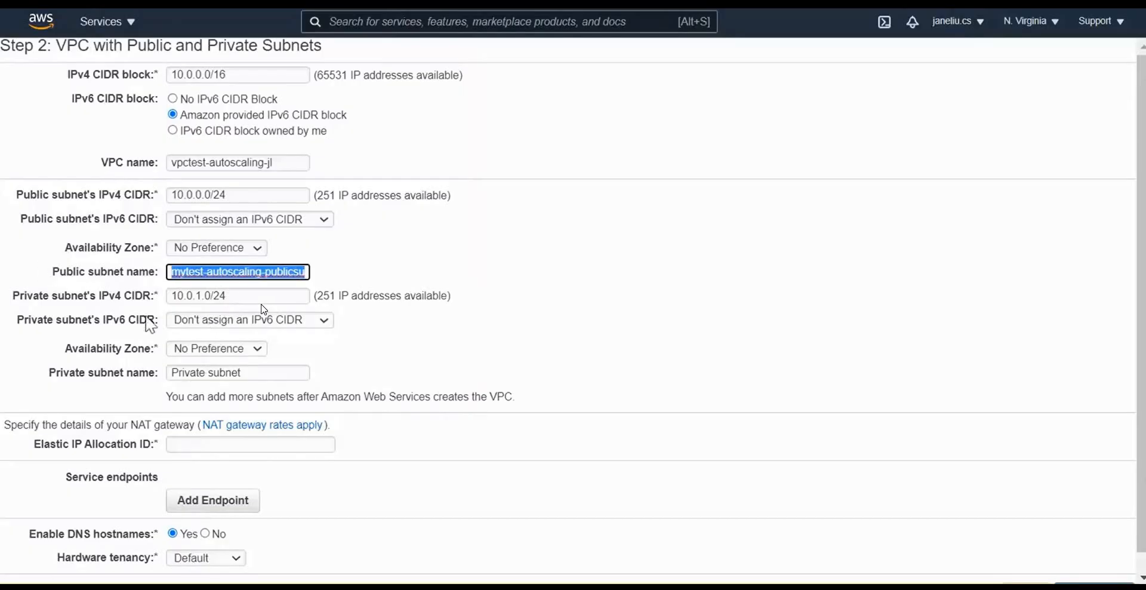
mouse_move(120, 327)
click(192, 373)
drag(252, 369, 144, 370)
key(ctrl+v)
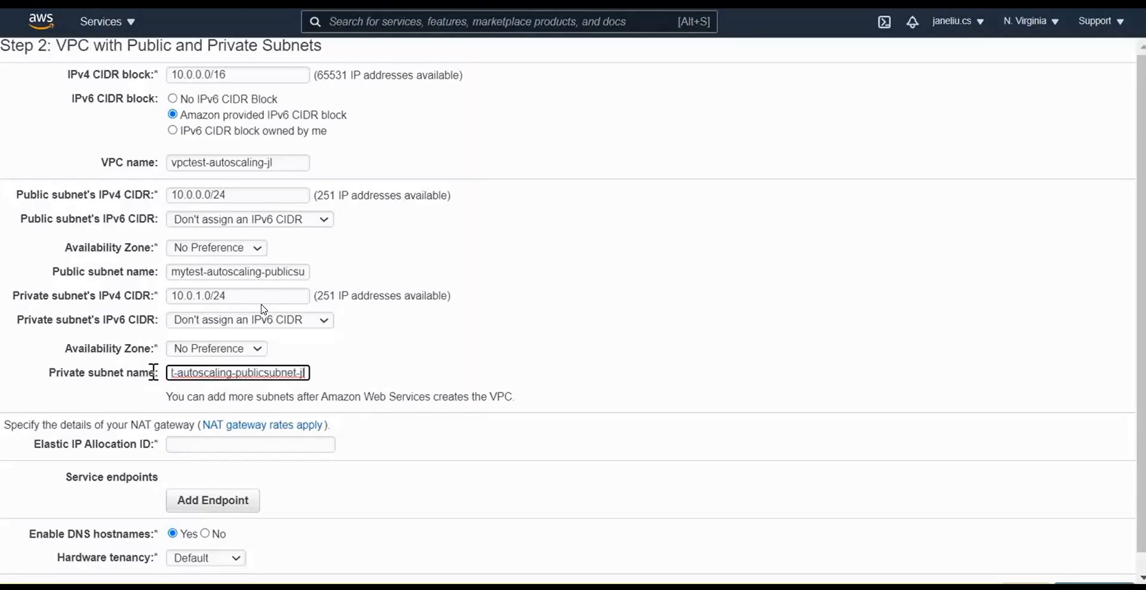
key(Home)
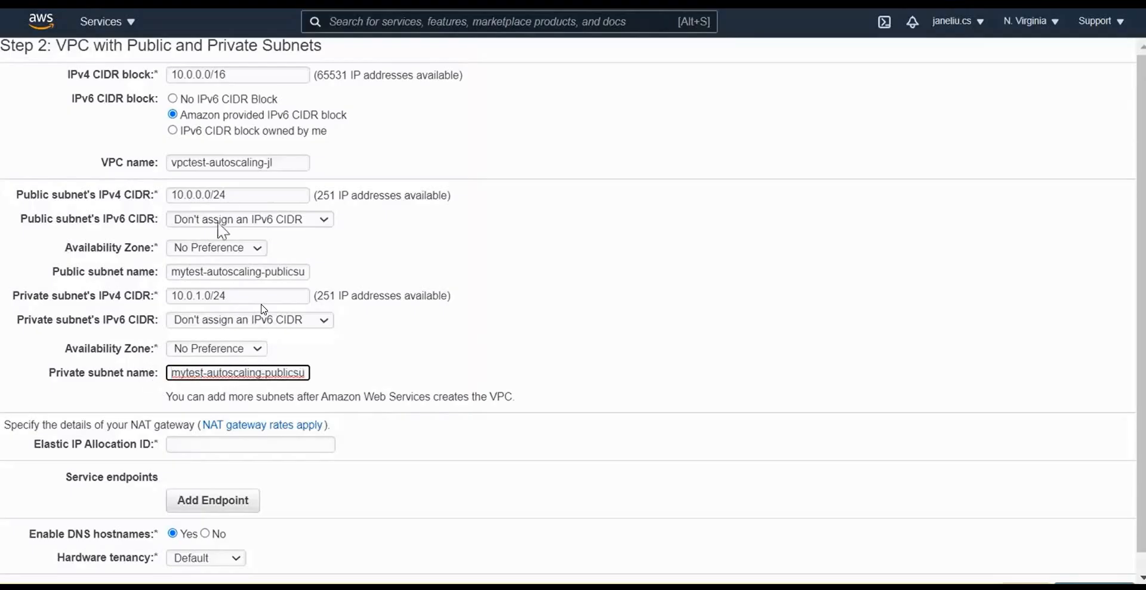
click(293, 371)
key(BackSpace)
key(BackSpace)
key(BackSpace)
key(BackSpace)
key(BackSpace)
key(BackSpace)
text(private)
Check the available Elastic IP allocation IDs for the NAT gateway, and open the Elastic IP addresses list in a separate browser tab.
scroll(330, 325, down, 1)
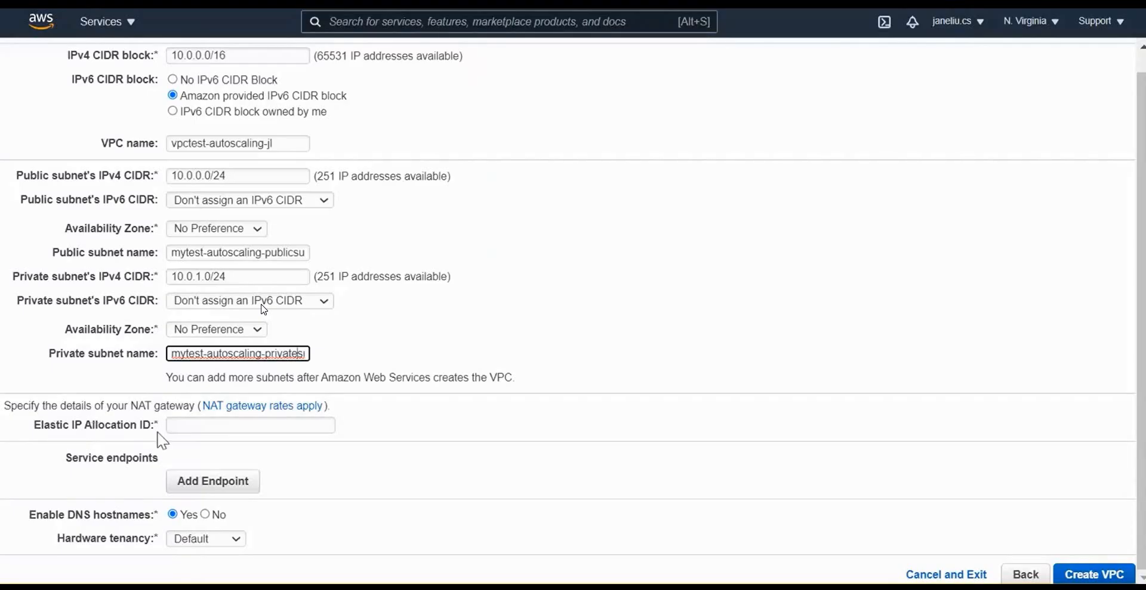
click(196, 425)
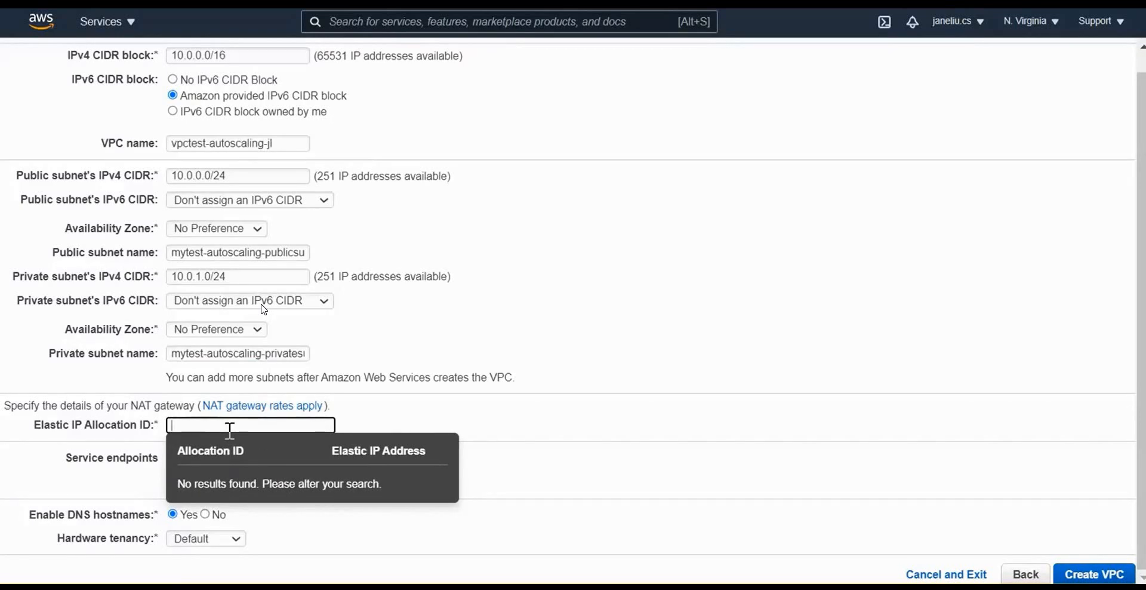
click(130, 28)
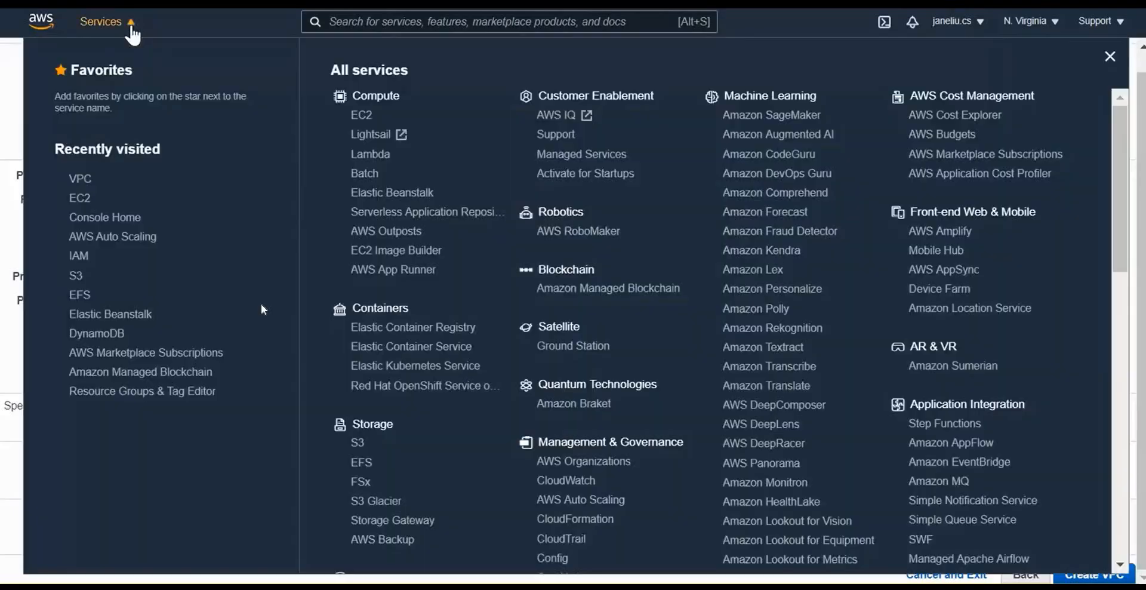
right_click(84, 182)
click(122, 195)
key(ctrl+Tab)
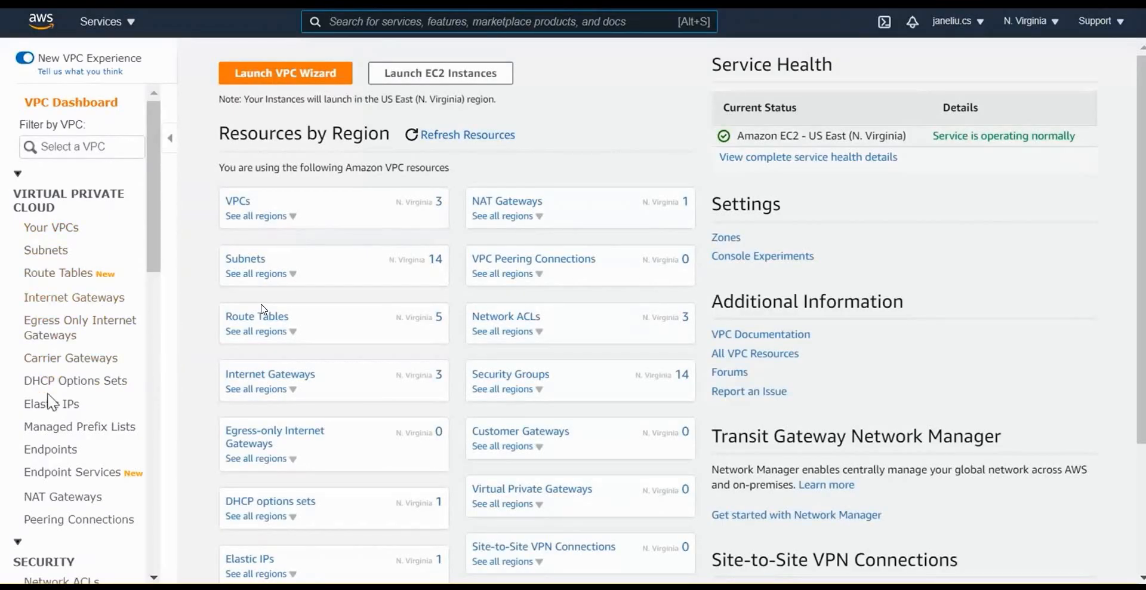
scroll(50, 402, down, 3)
click(64, 202)
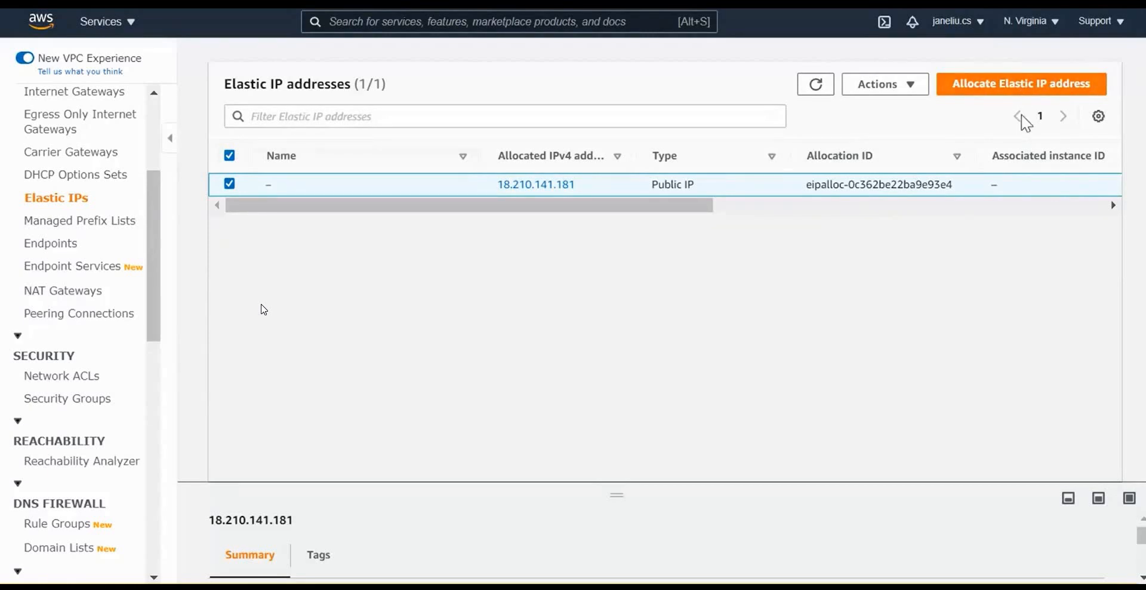
Allocate a new Elastic IP address from Amazon's IPv4 pool in the us-east-1 network border group and list all Elastic IPs.
click(1022, 88)
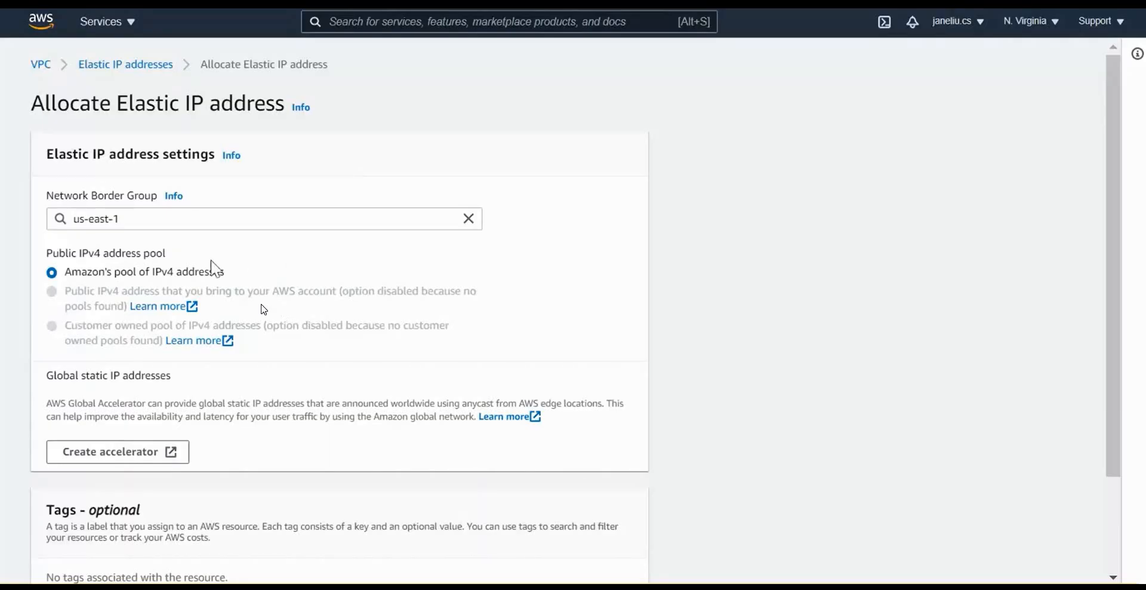
click(133, 218)
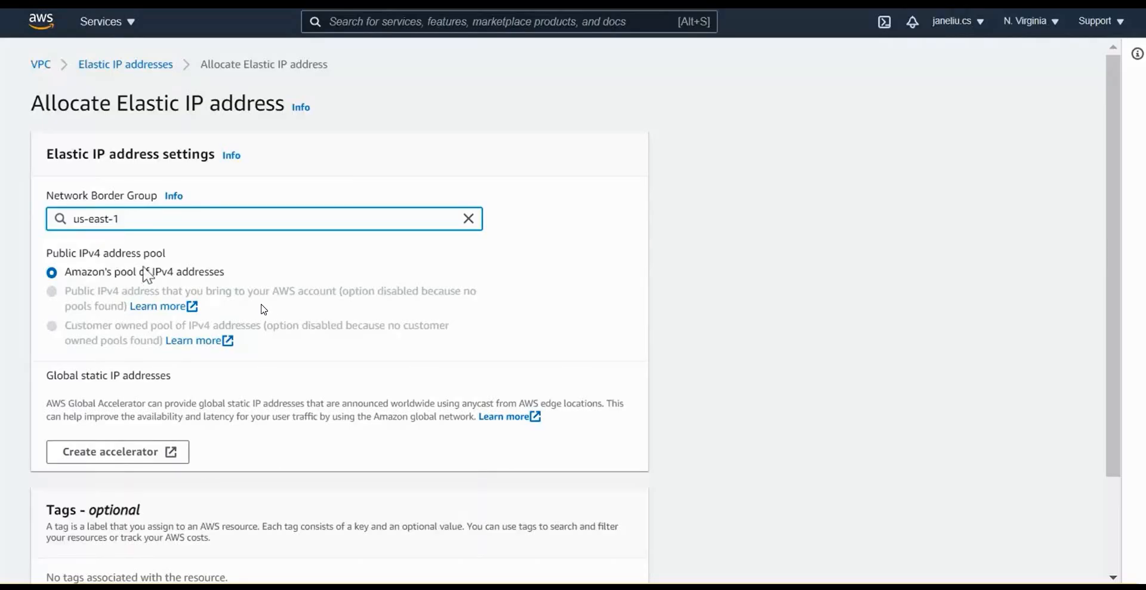
scroll(267, 338, down, 2)
scroll(267, 338, down, 1)
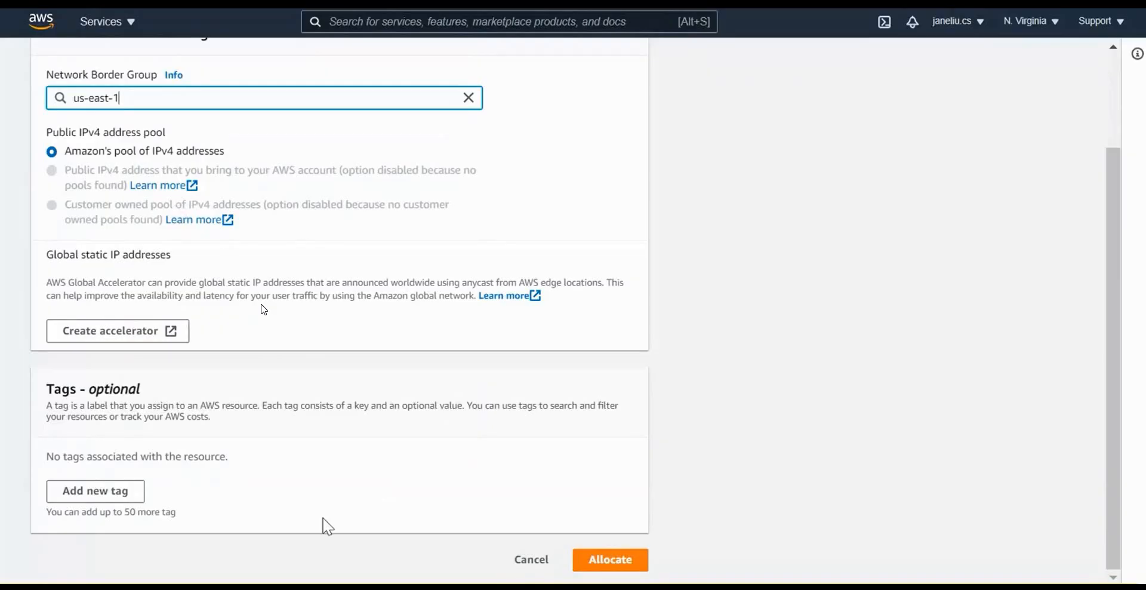
click(609, 564)
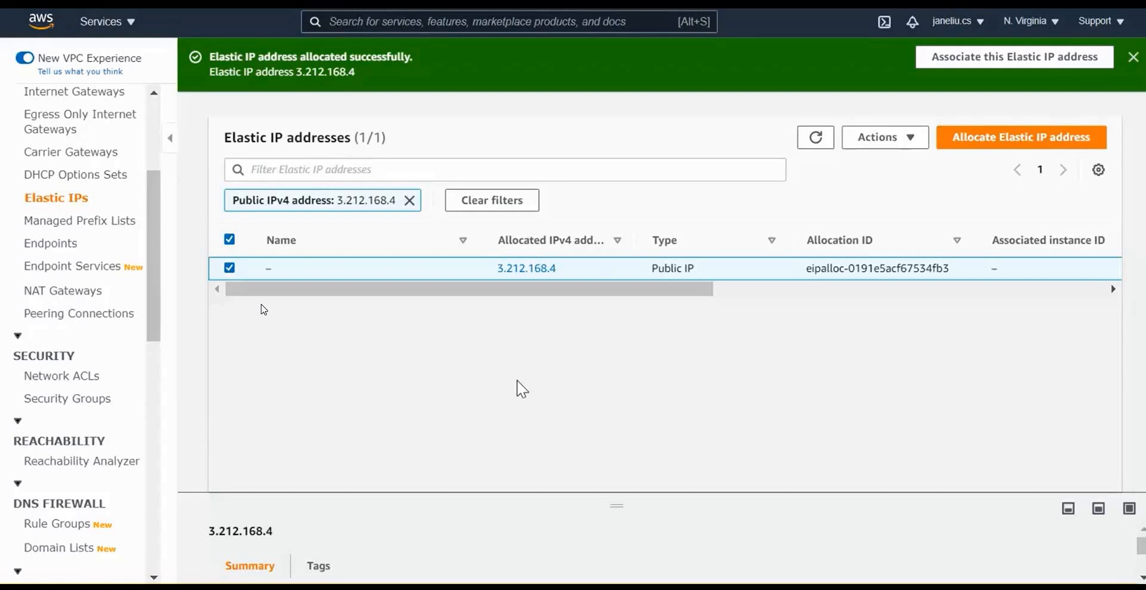
click(61, 200)
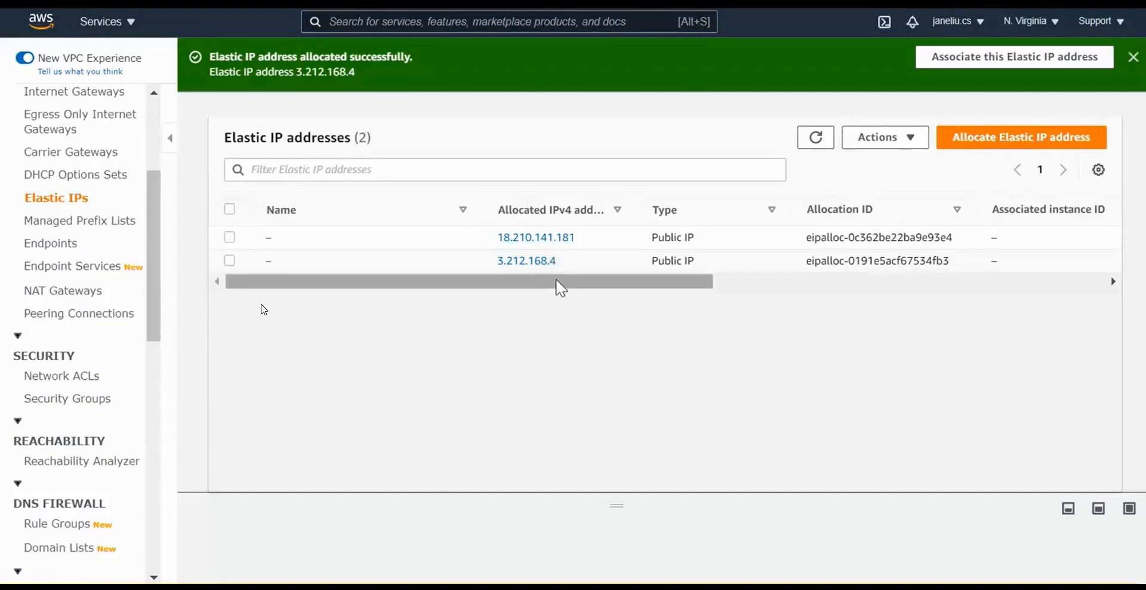
Return to the VPC wizard and assign the Elastic IP allocation eipalloc-0191e5acf67534fb3 to the NAT gateway.
click(95, 22)
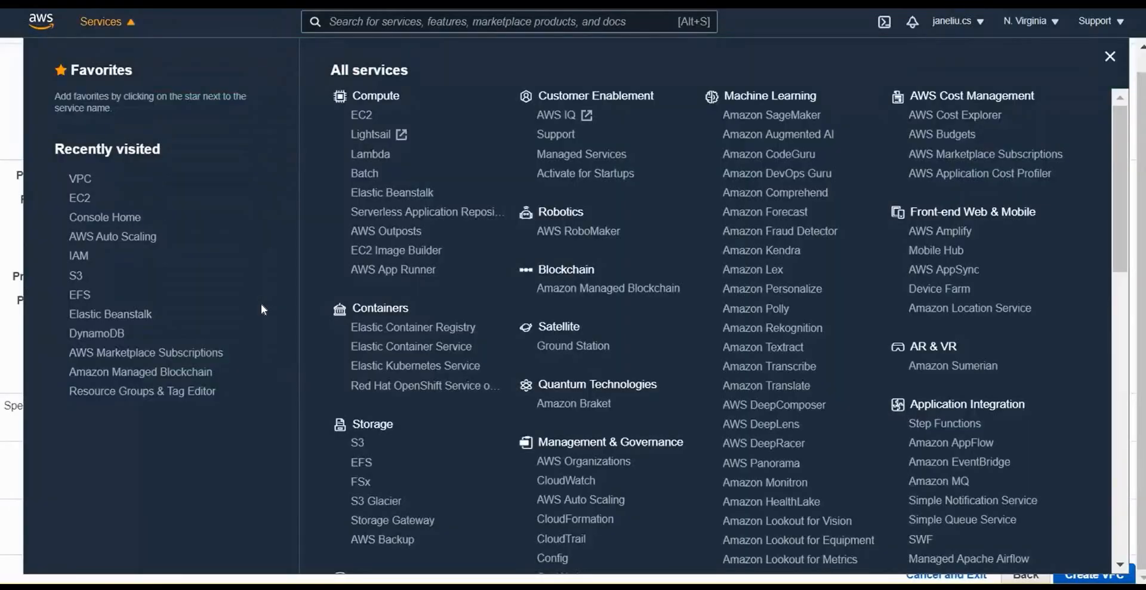
click(87, 35)
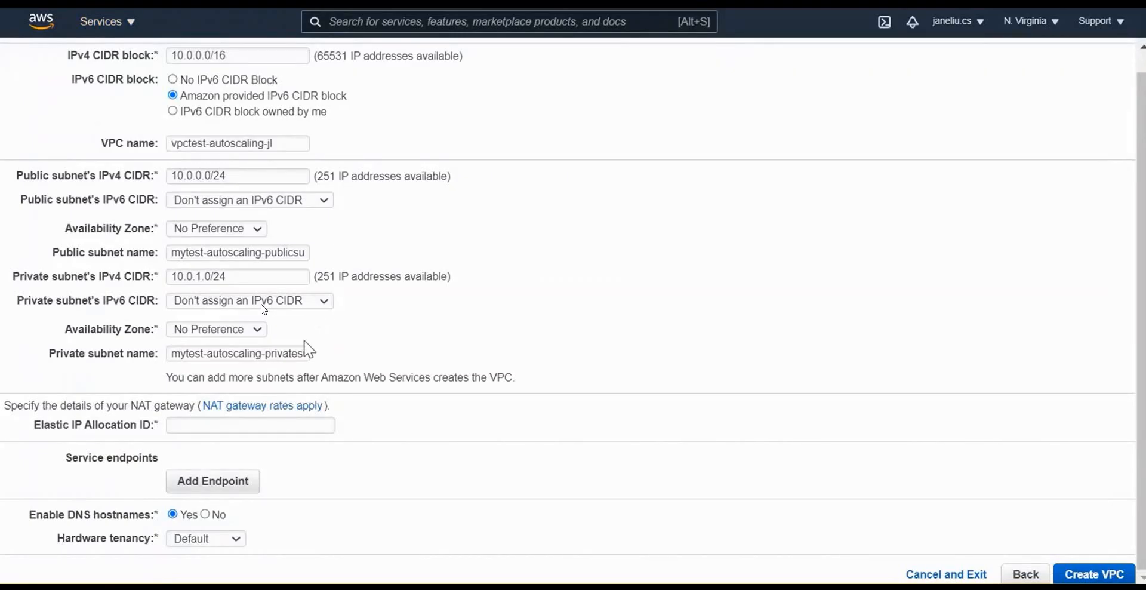
click(288, 426)
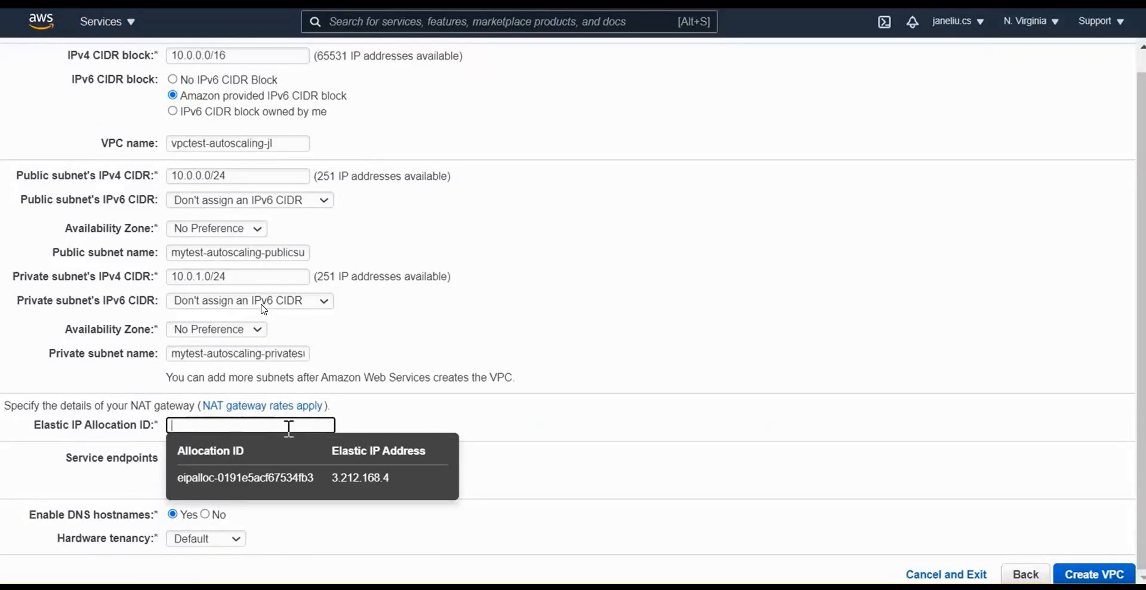
click(265, 480)
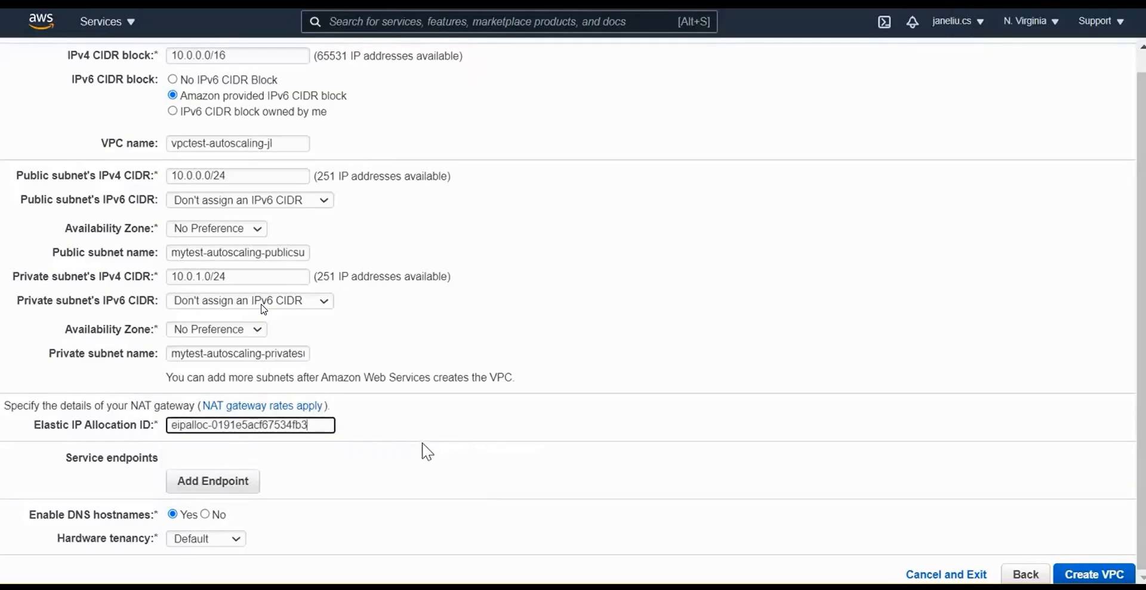
Add a full-access com.amazonaws.us-east-1.dynamodb service endpoint for the public and private subnets, and add a second endpoint entry.
click(218, 486)
scroll(410, 430, down, 7)
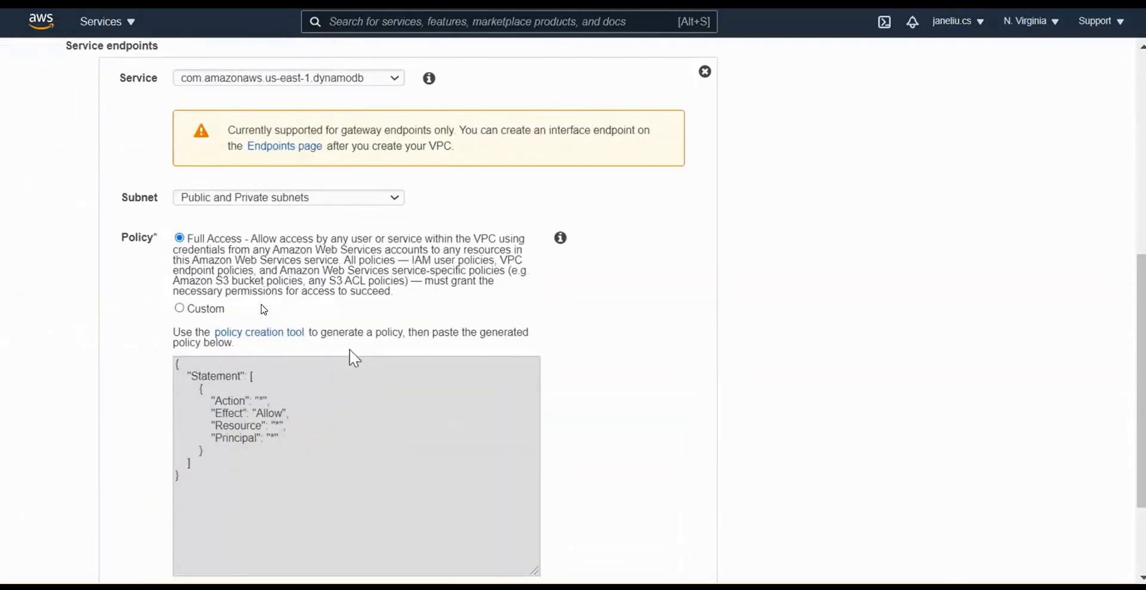
scroll(354, 358, up, 2)
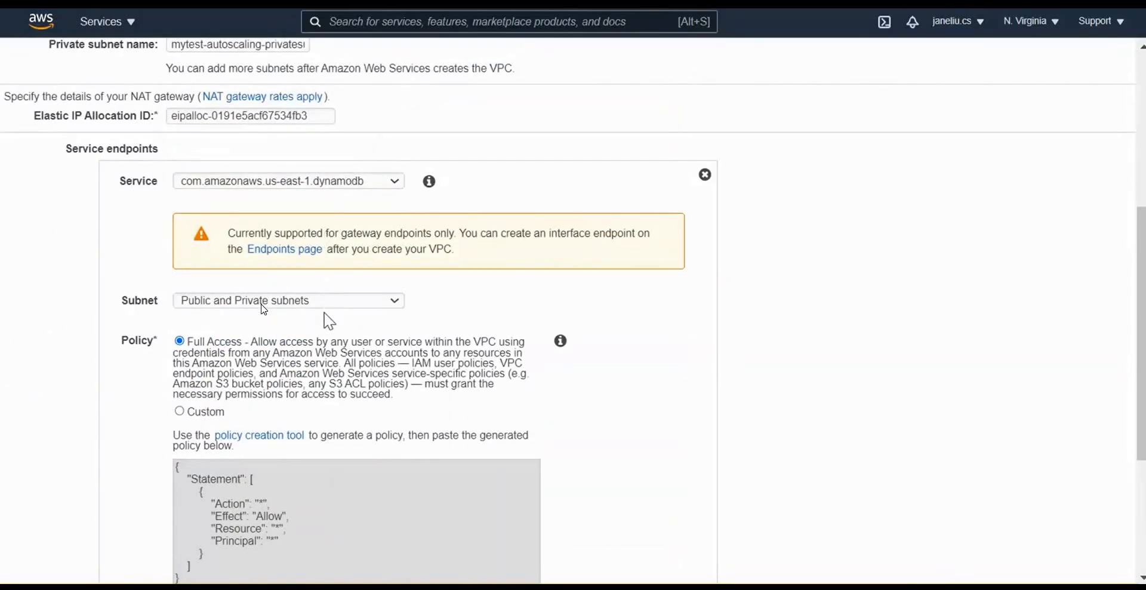
scroll(328, 322, down, 4)
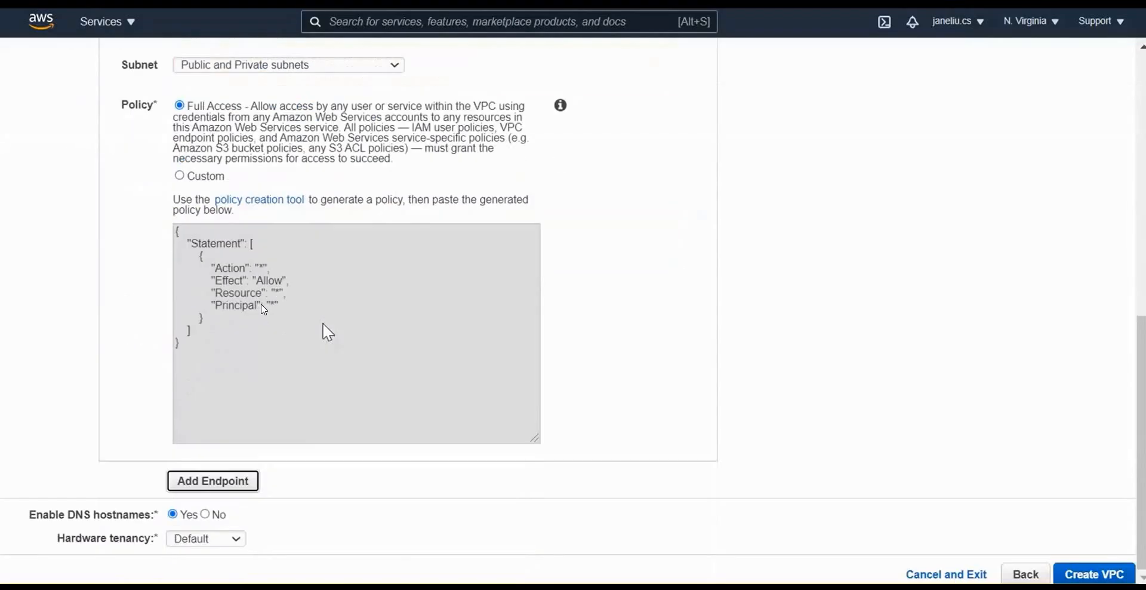
click(241, 486)
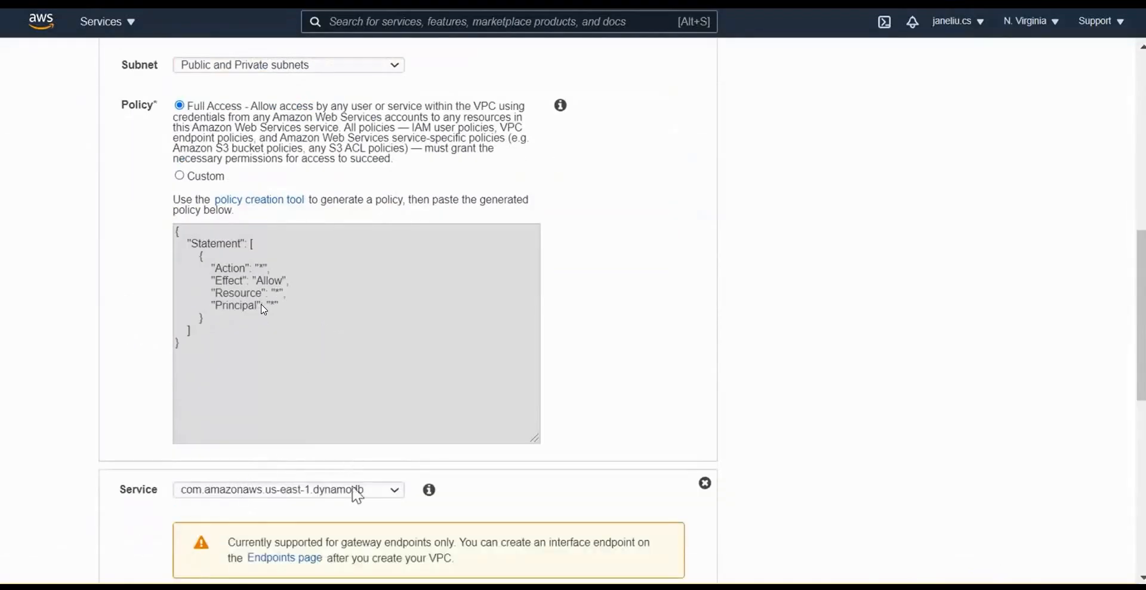
Choose the service for the second endpoint, create the VPC with DNS hostnames enabled, and return to the VPC list.
click(384, 488)
click(343, 518)
scroll(482, 429, down, 5)
scroll(482, 430, down, 4)
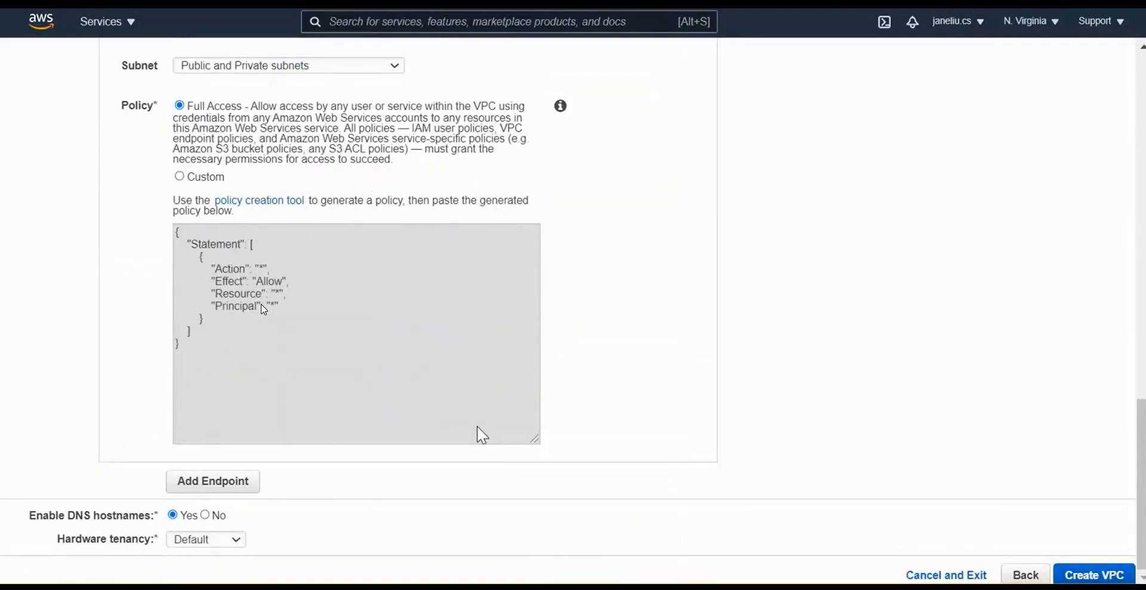
click(1117, 575)
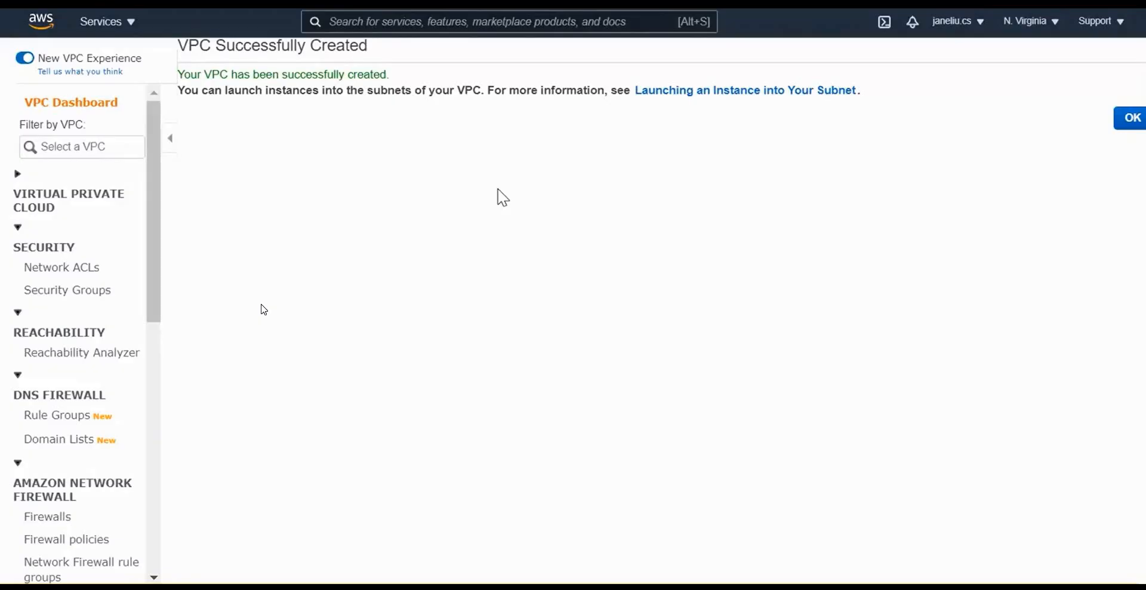
click(1130, 119)
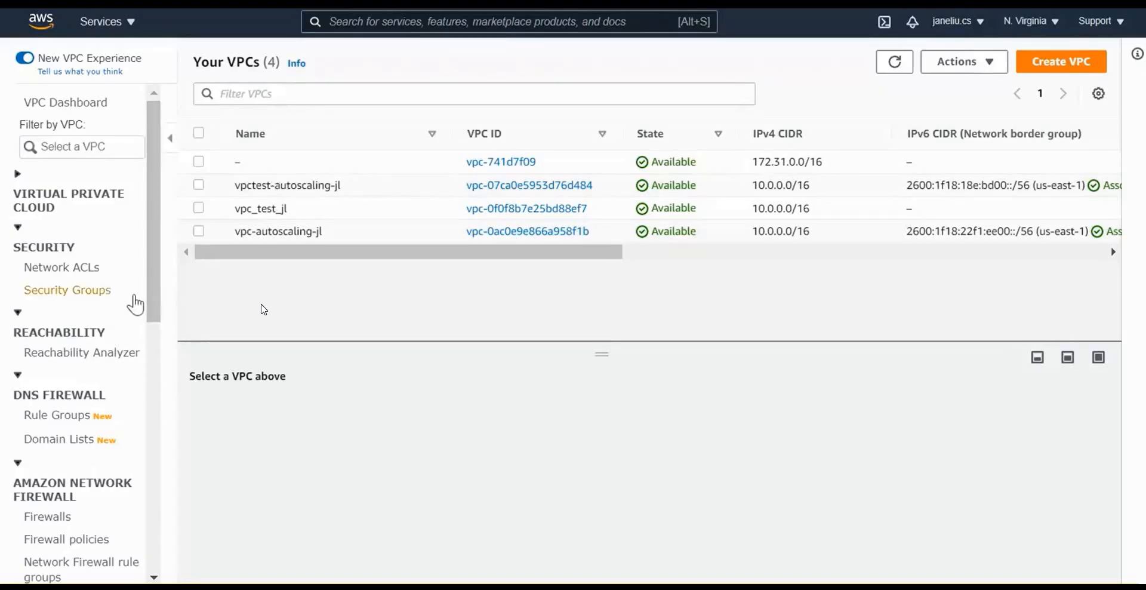
Examine the inbound and outbound rules of the existing mytest-autoscaling-jl security group and return to the security group list.
click(103, 292)
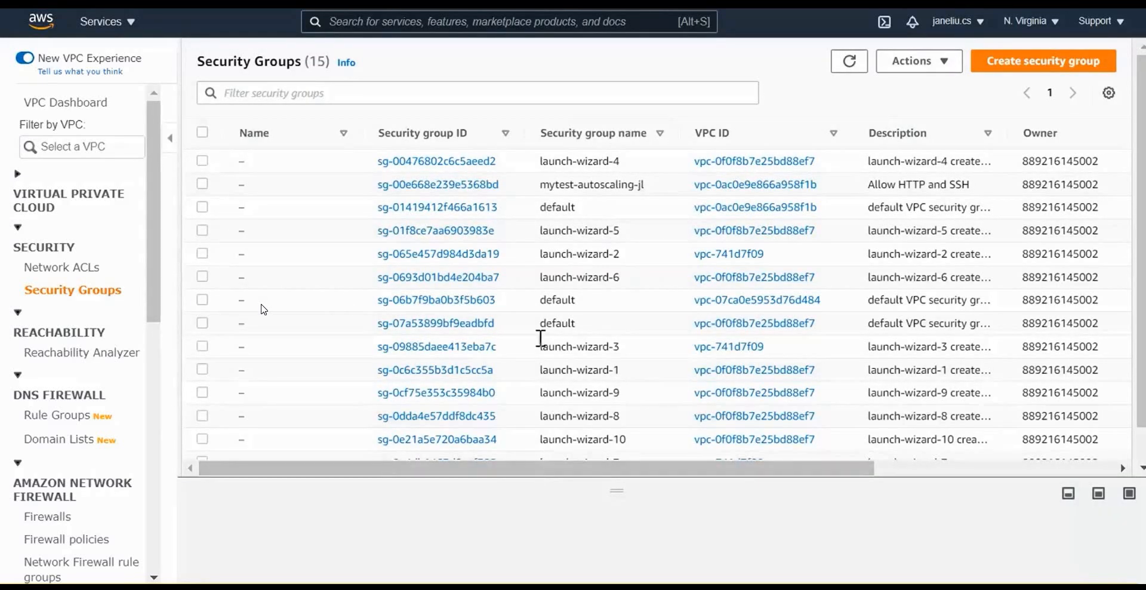
click(479, 185)
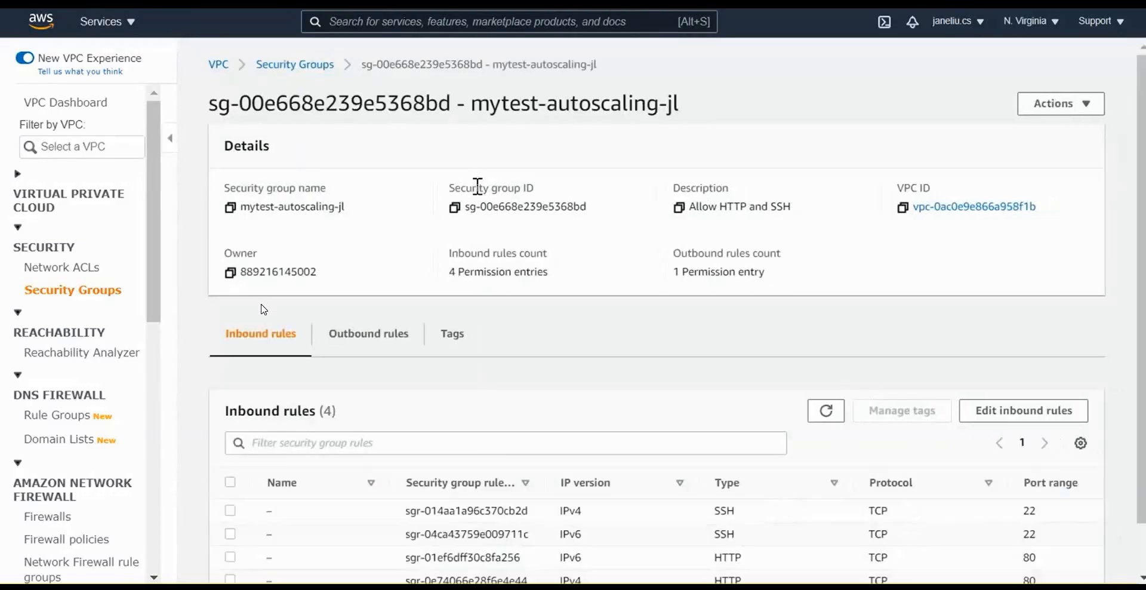
scroll(386, 310, down, 1)
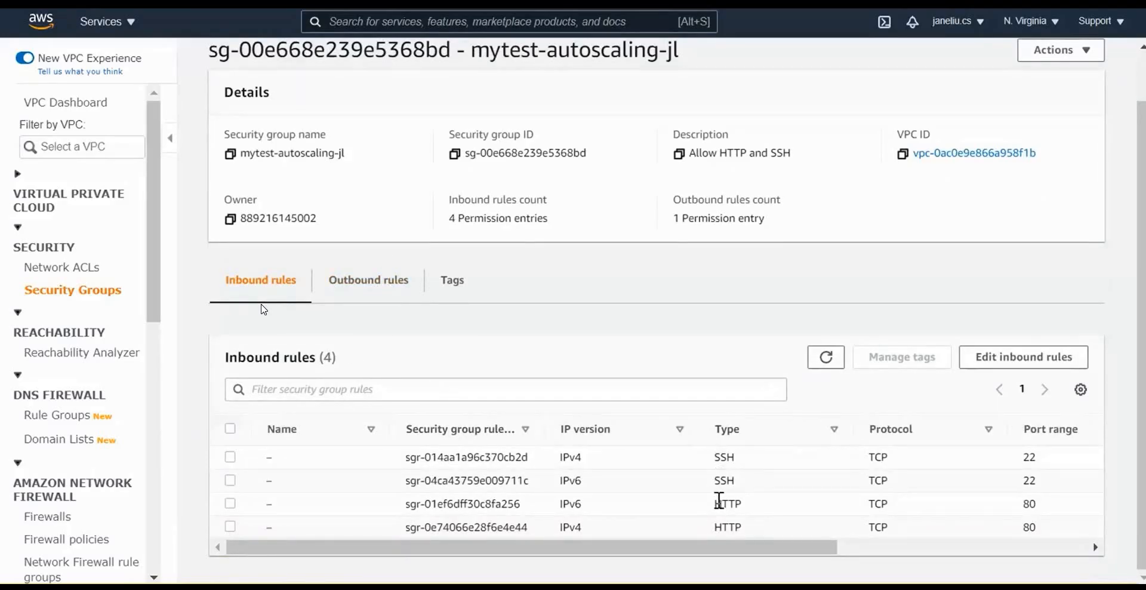
click(370, 281)
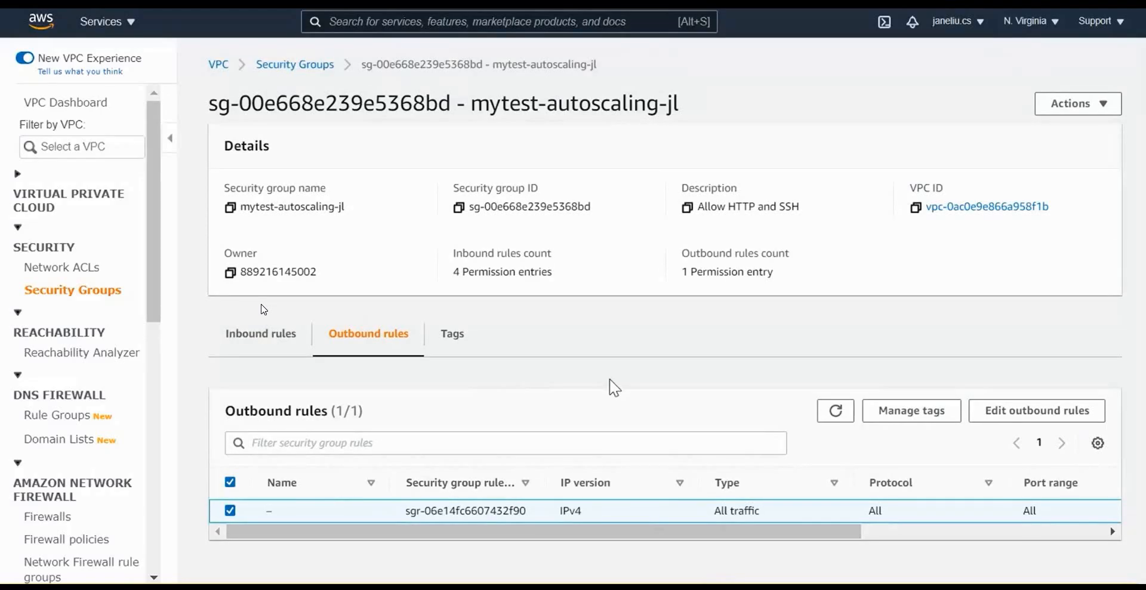
click(73, 290)
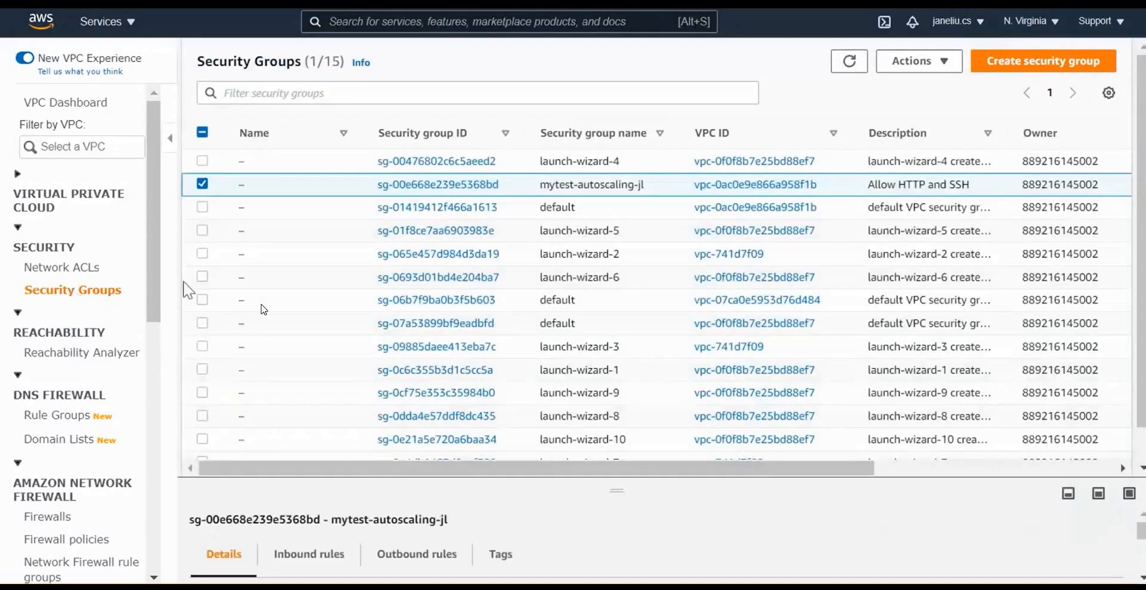
click(1063, 76)
click(1054, 65)
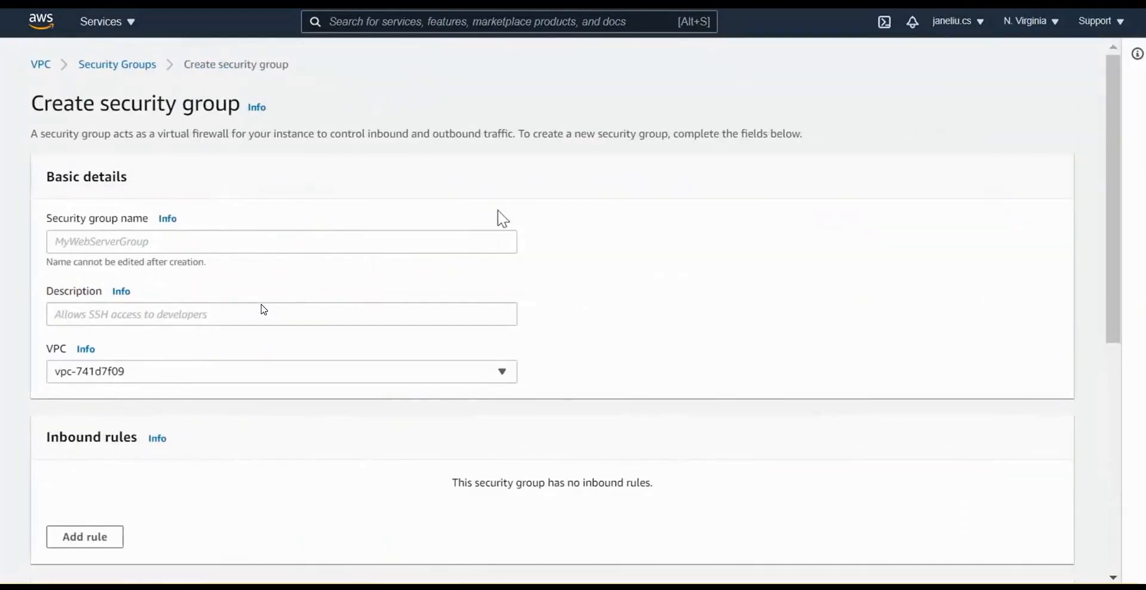
click(21, 2)
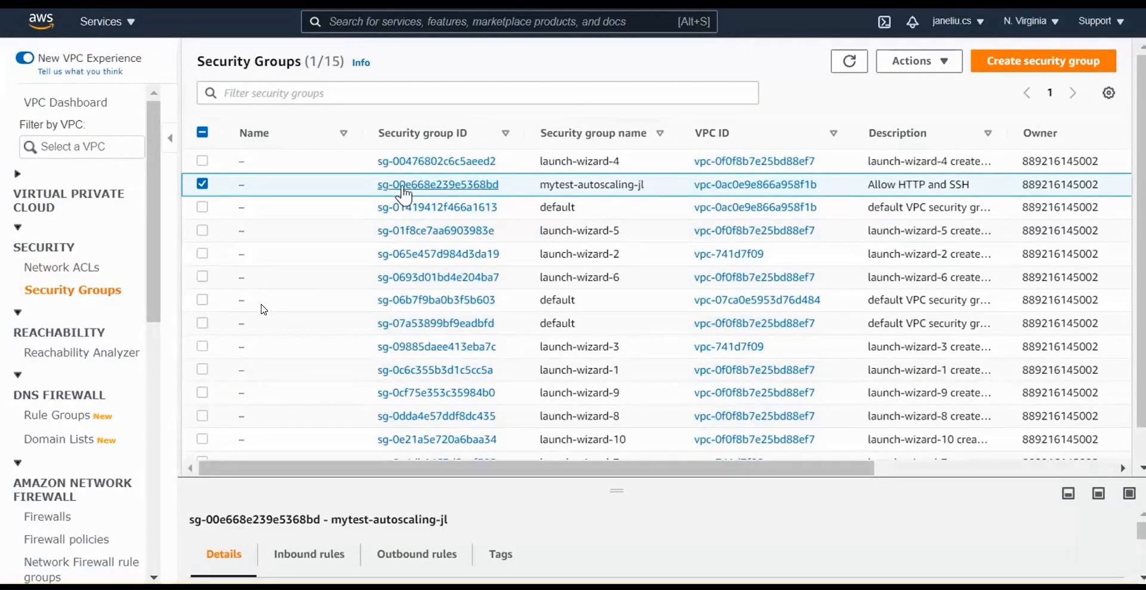
Start a new security group named mytest01-autoscaling-jl and assign it to the vpctest-autoscaling-jl VPC.
click(1035, 64)
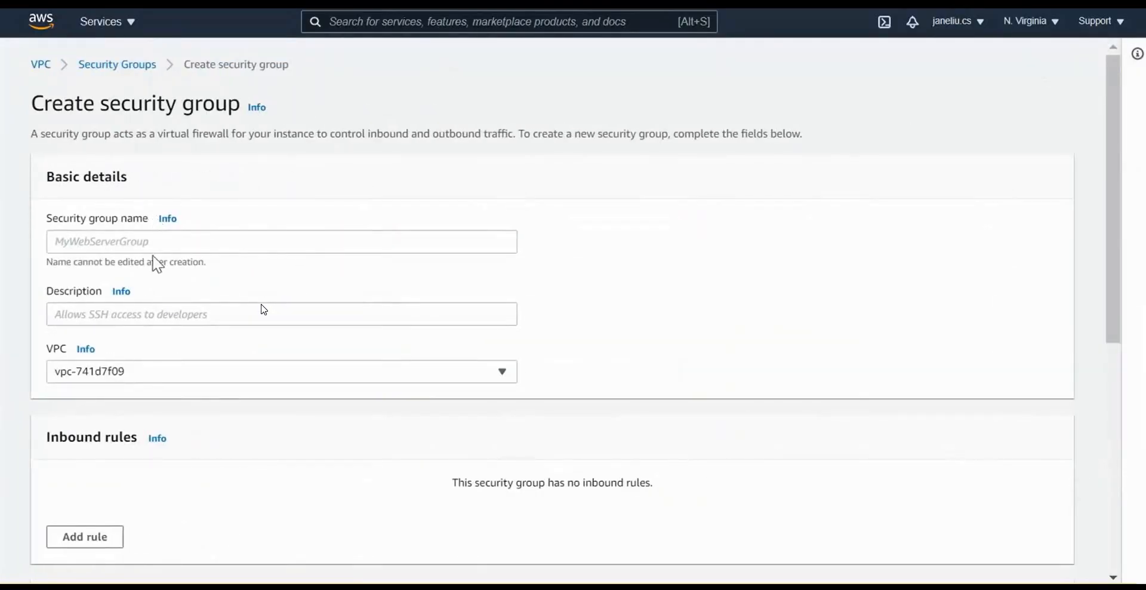
click(159, 236)
text(mytest)
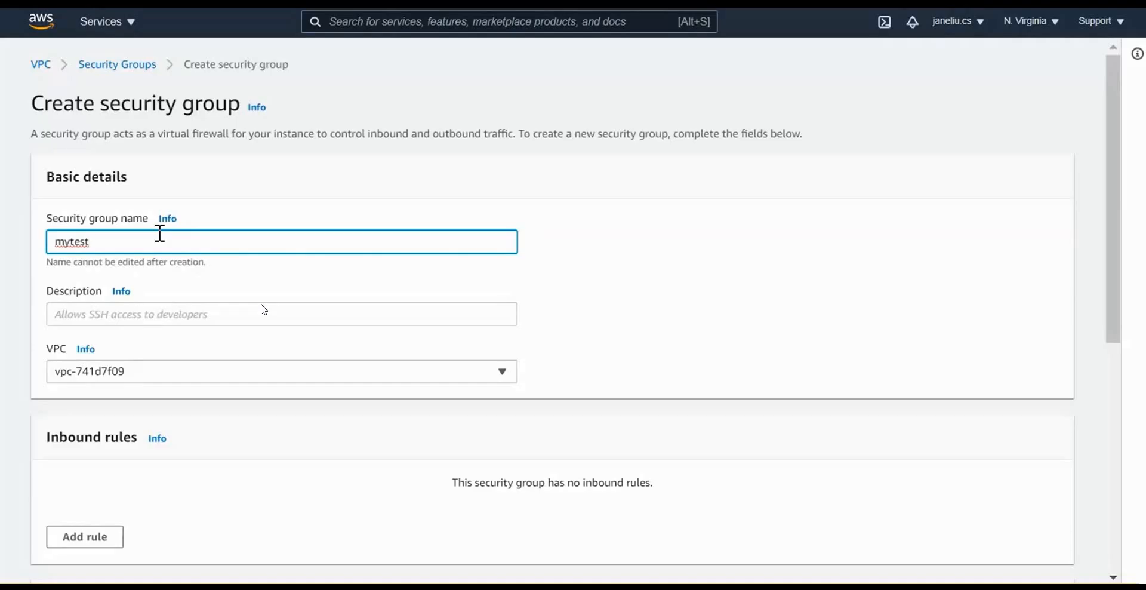
text(01-autoscaling-jl)
scroll(205, 265, down, 2)
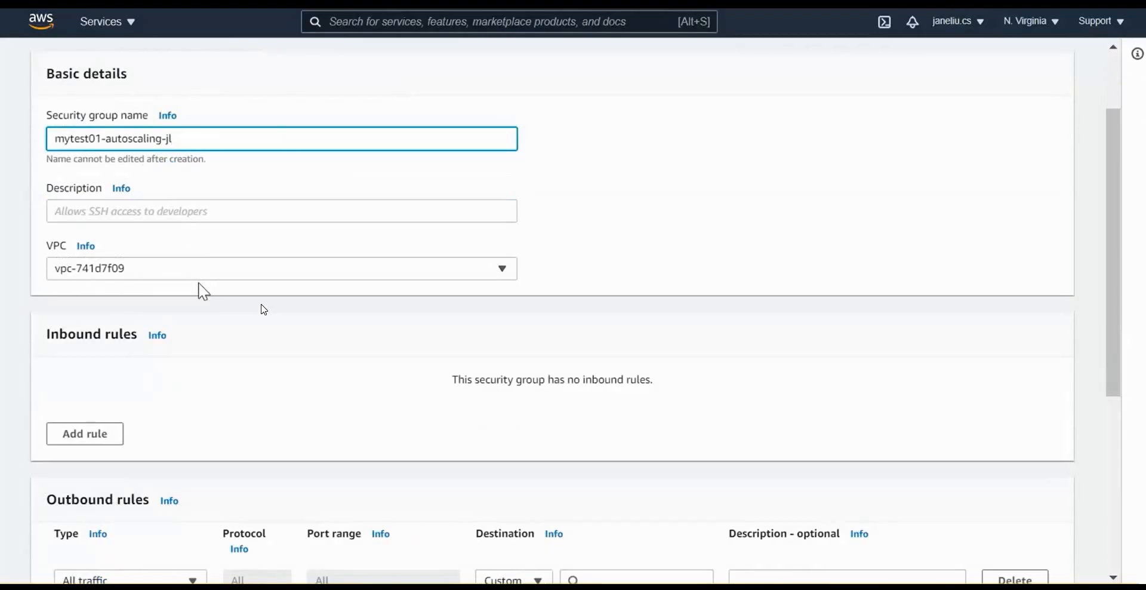
scroll(205, 288, up, 2)
scroll(207, 286, down, 2)
click(118, 276)
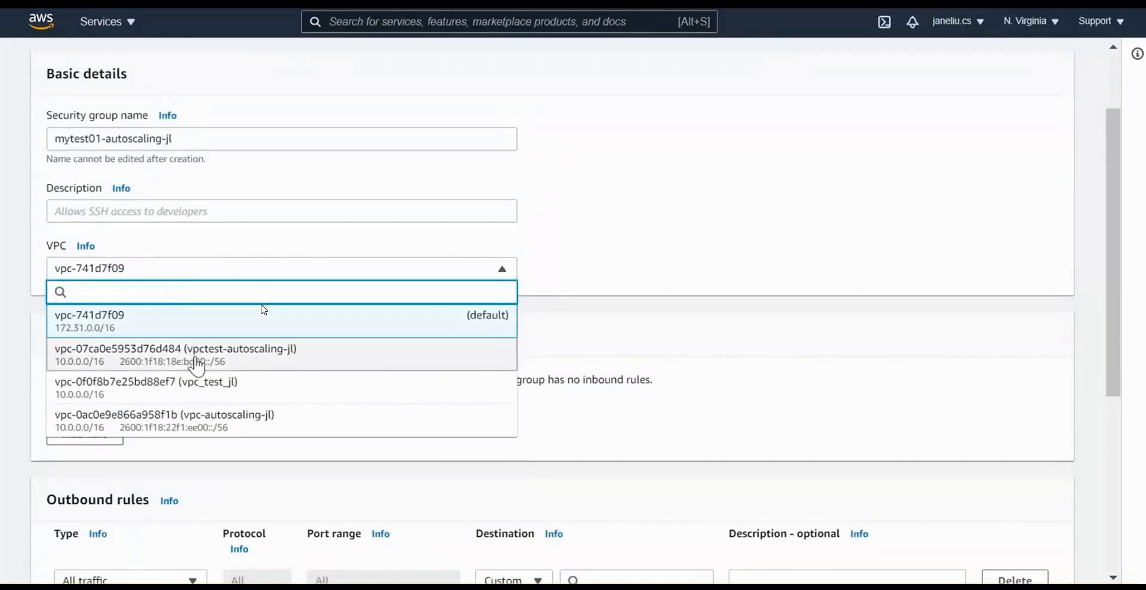
click(295, 358)
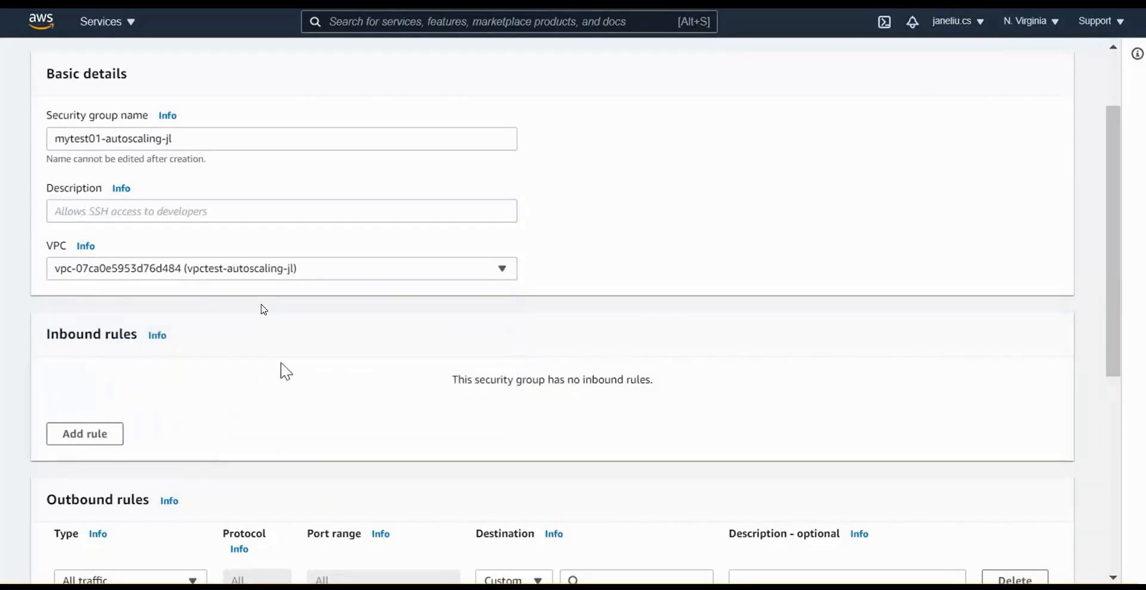
Add an inbound rule to the security group that allows all traffic from any IPv4 source (0.0.0.0/0).
click(78, 434)
click(191, 421)
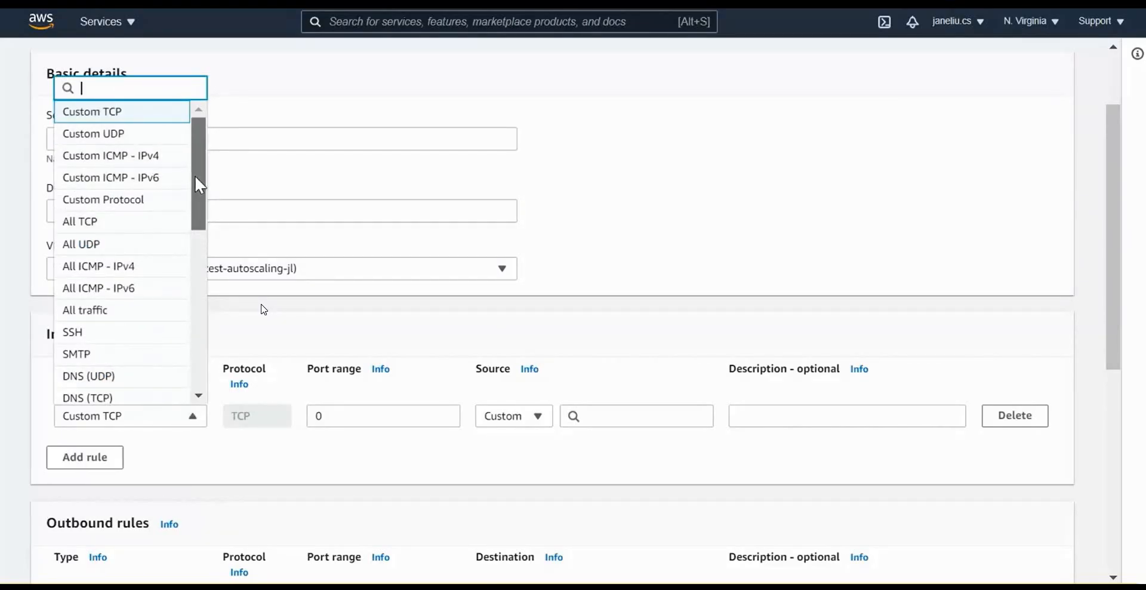
scroll(197, 183, down, 1)
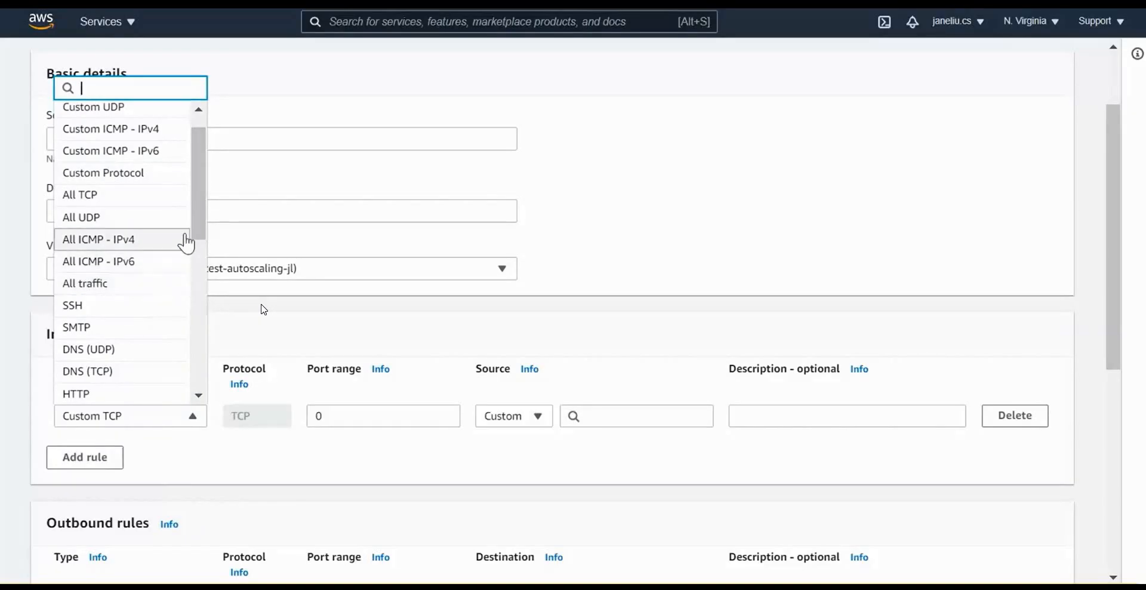
scroll(206, 245, down, 2)
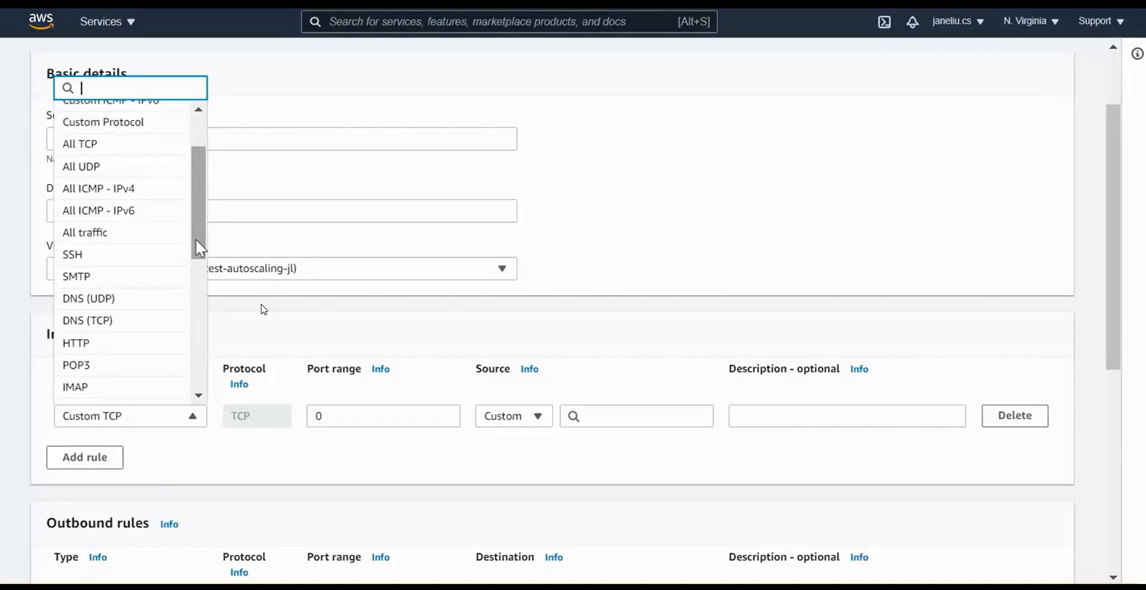
scroll(195, 242, up, 3)
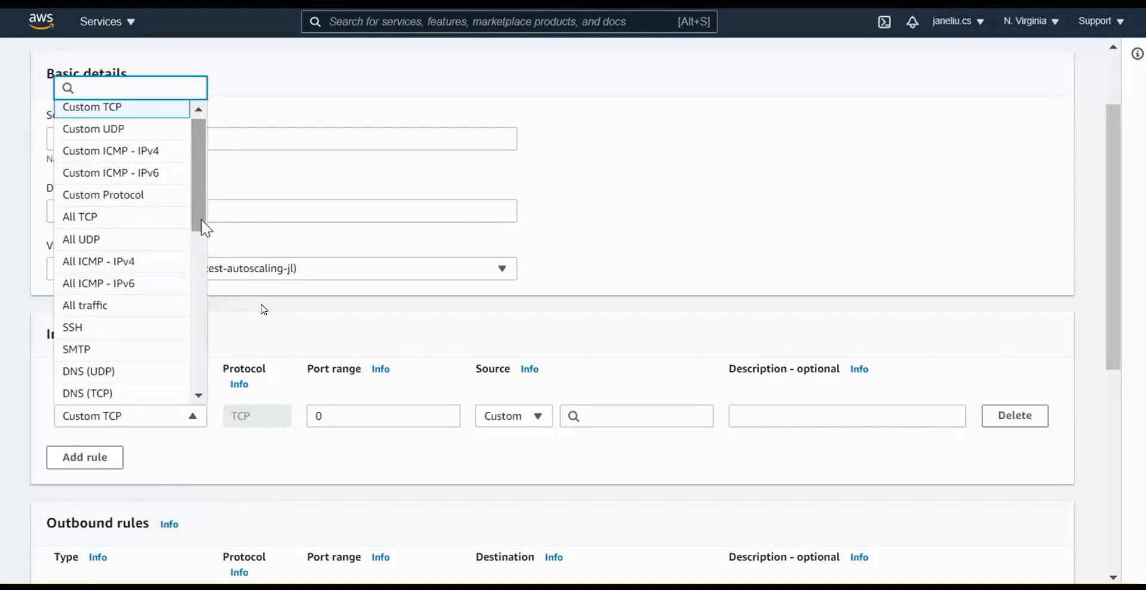
drag(203, 226, 204, 220)
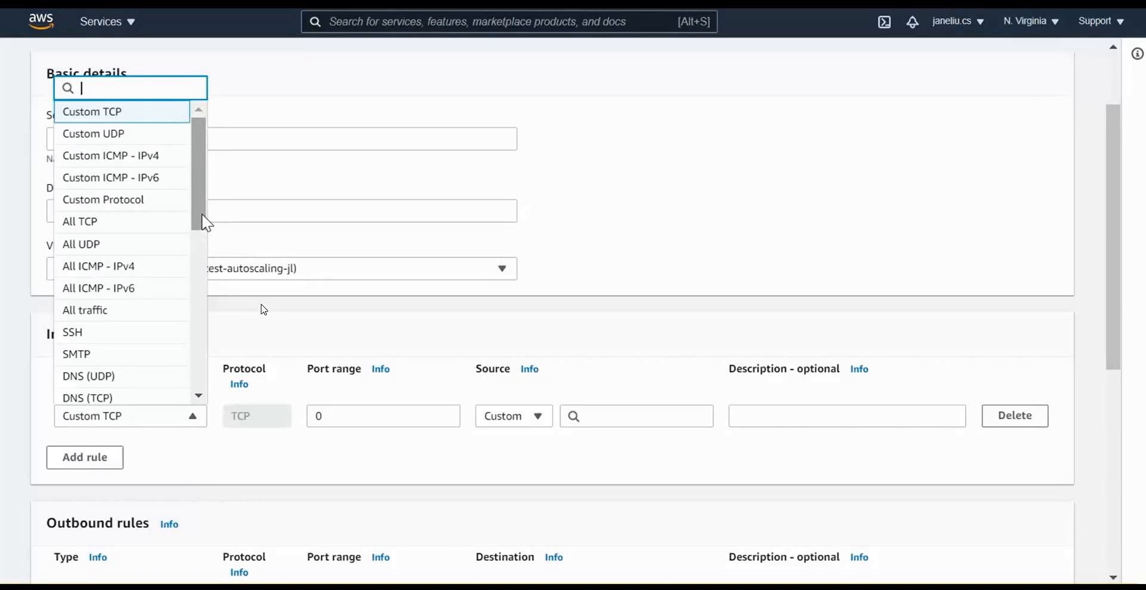
drag(203, 222, 207, 233)
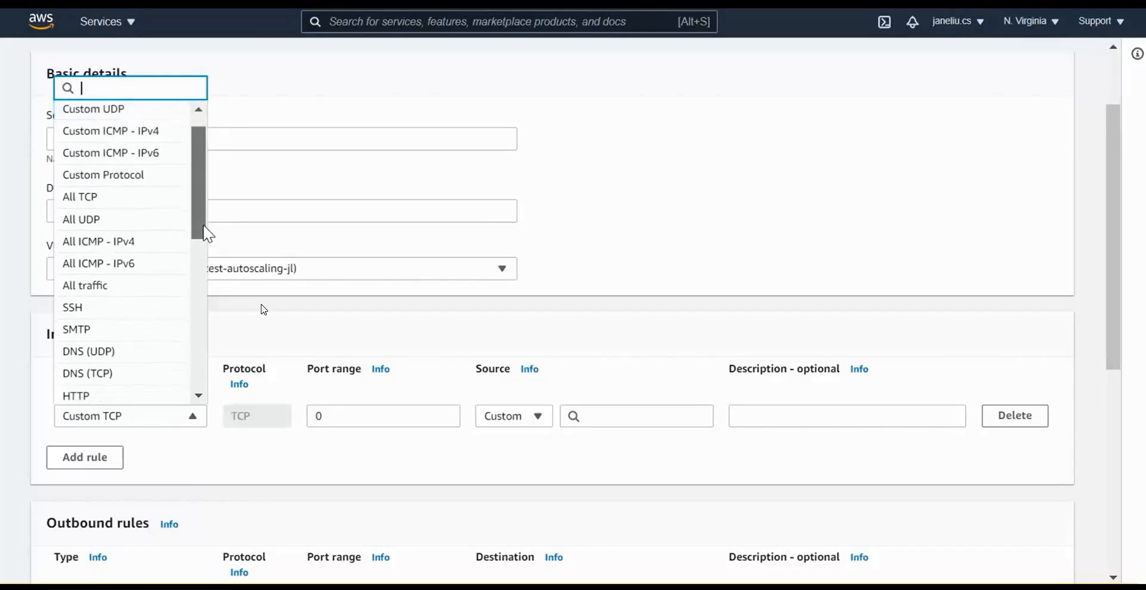
click(143, 284)
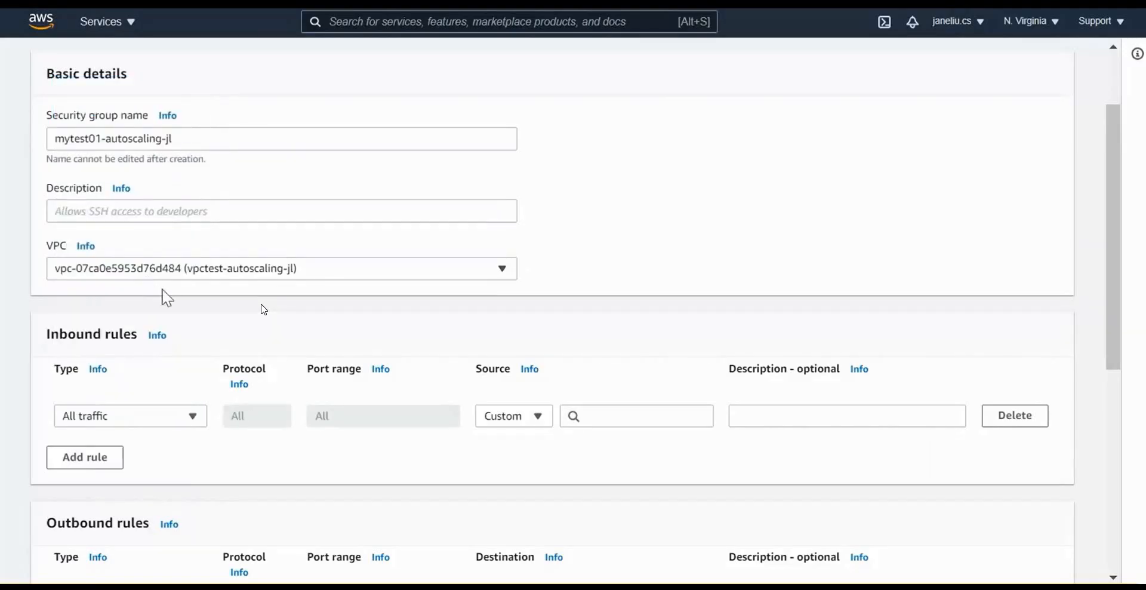
click(501, 416)
click(505, 478)
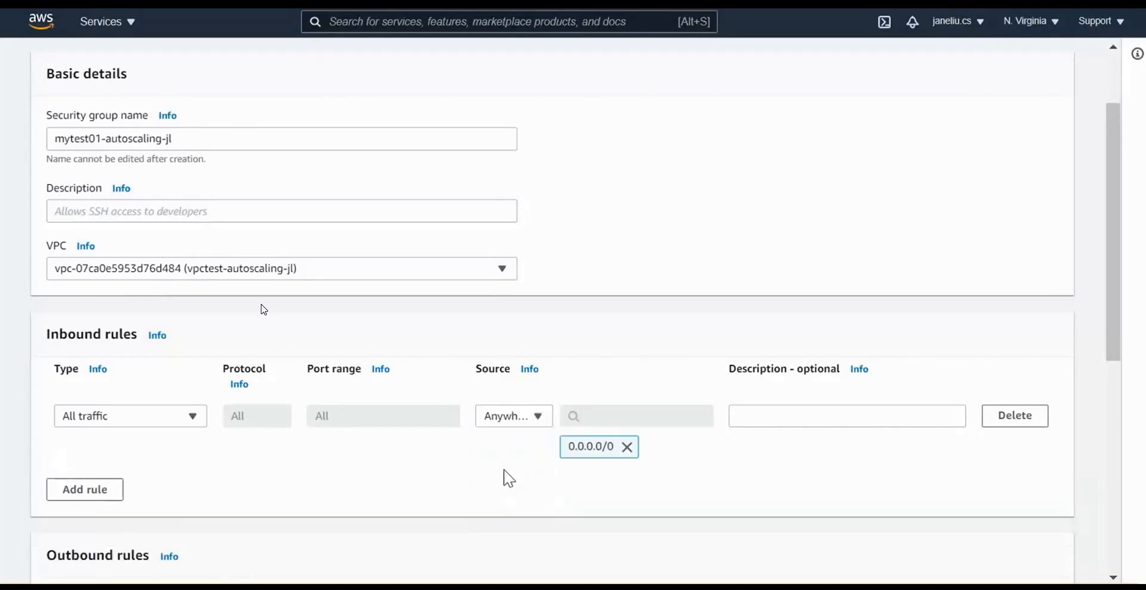
Add a second inbound rule that allows all traffic from any IPv6 source (::/0).
click(98, 494)
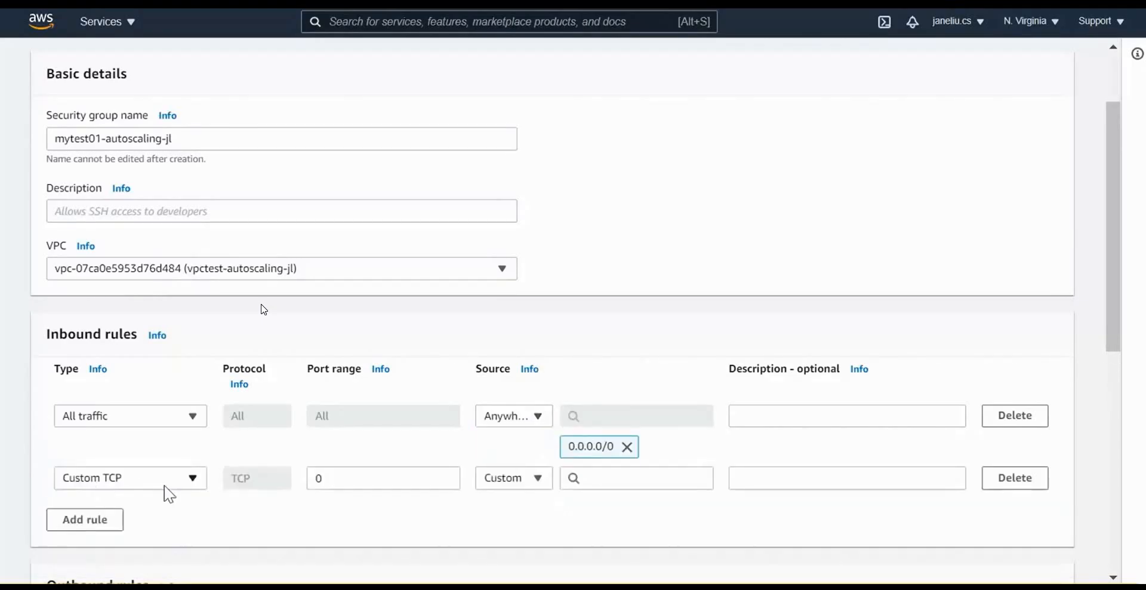
click(191, 478)
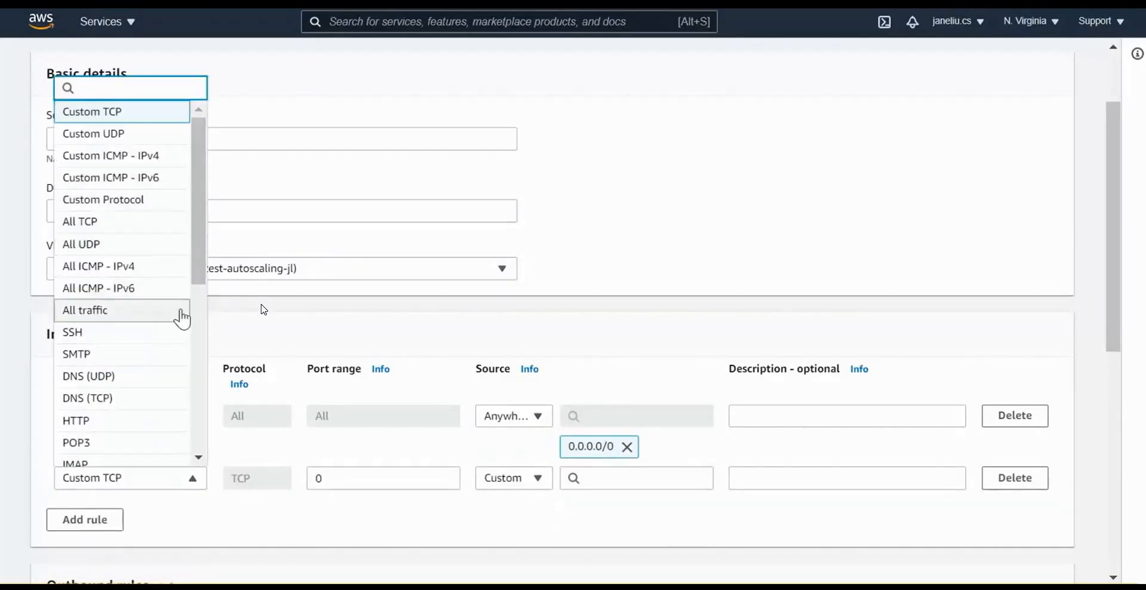
click(143, 316)
click(519, 481)
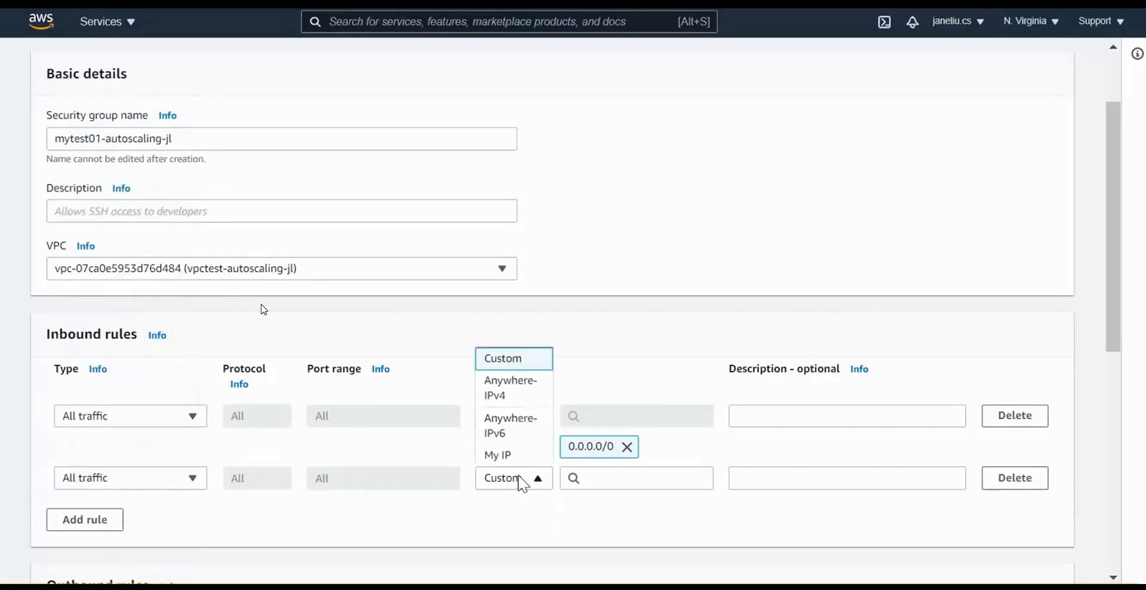
click(512, 433)
Set the destinations of the two all-traffic outbound rules to Anywhere-IPv4 (0.0.0.0/0) and Anywhere-IPv6 (::/0).
scroll(506, 447, down, 6)
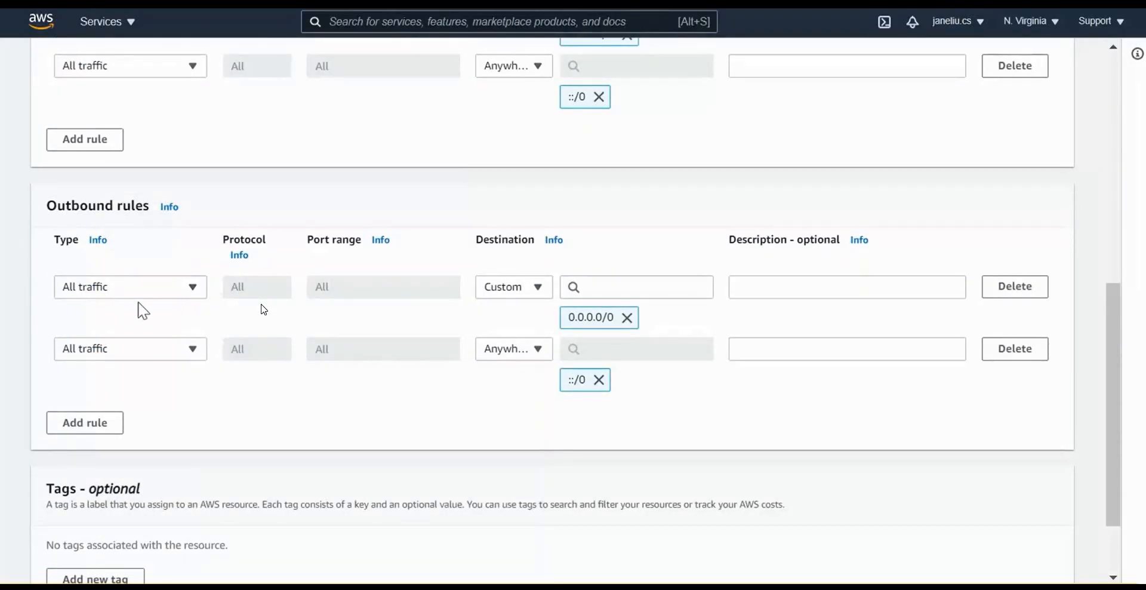
click(524, 293)
click(502, 346)
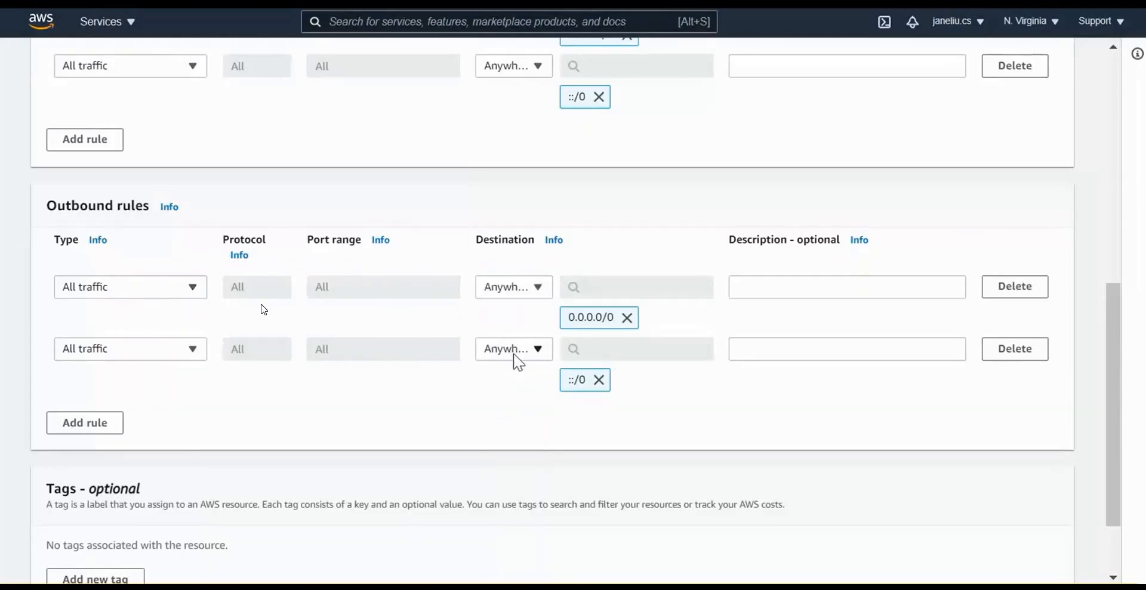
click(514, 356)
click(518, 437)
Set the security group's description to "Allow all traffic" and create the security group.
scroll(442, 413, up, 7)
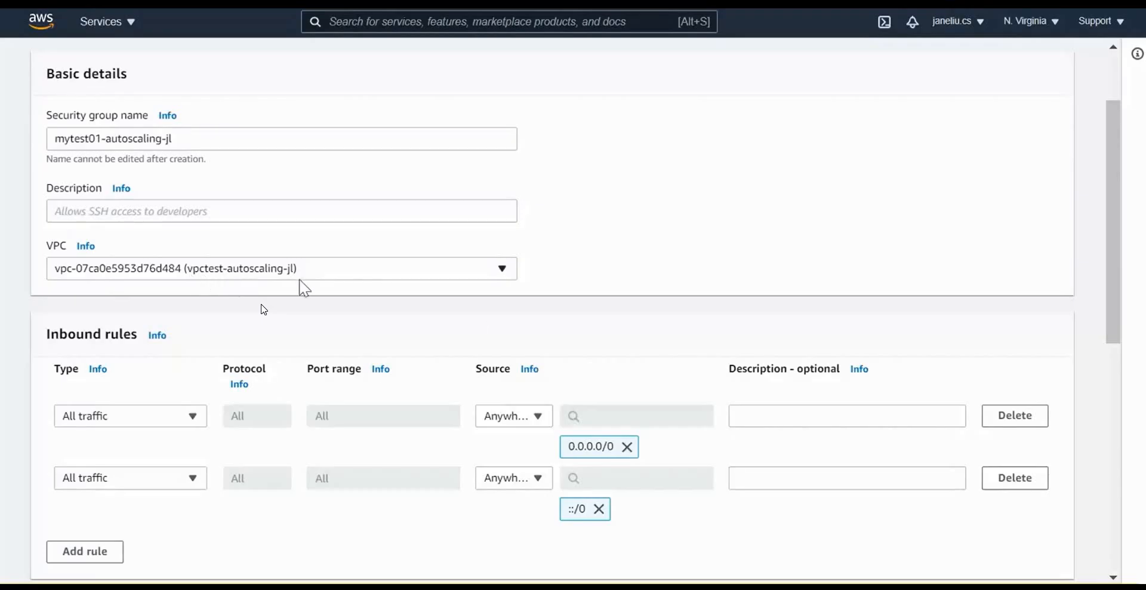
scroll(637, 343, down, 8)
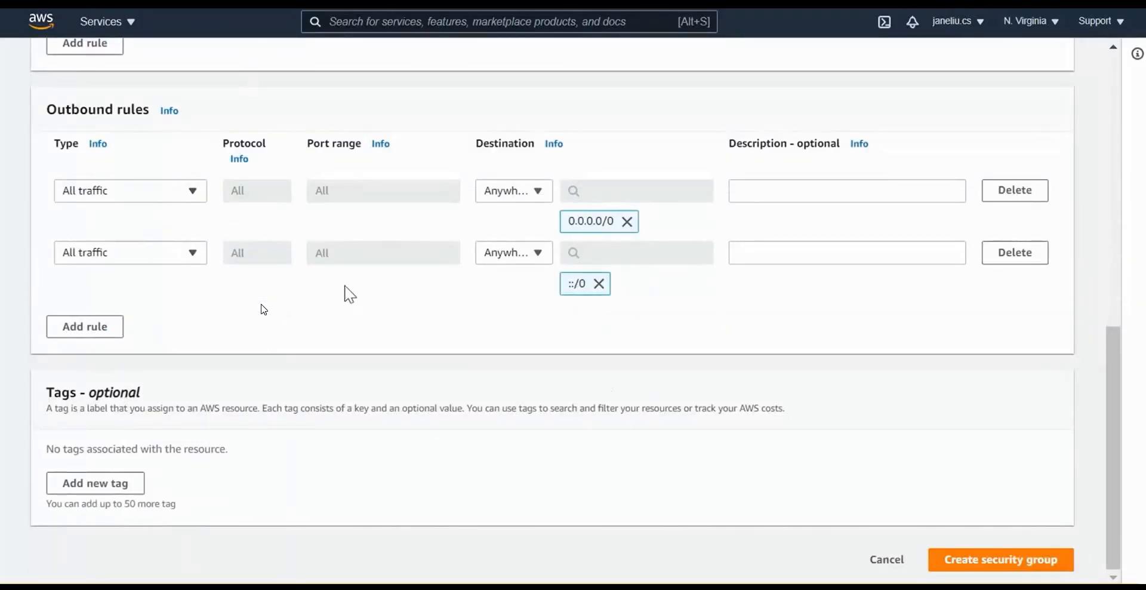
scroll(346, 291, up, 6)
scroll(382, 310, down, 6)
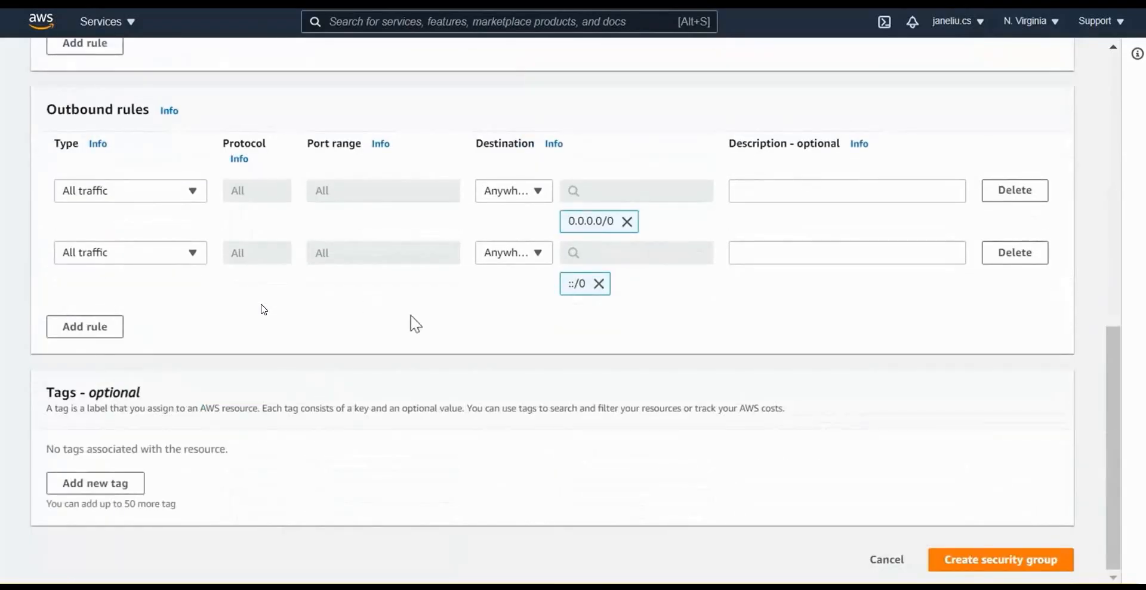
click(1039, 561)
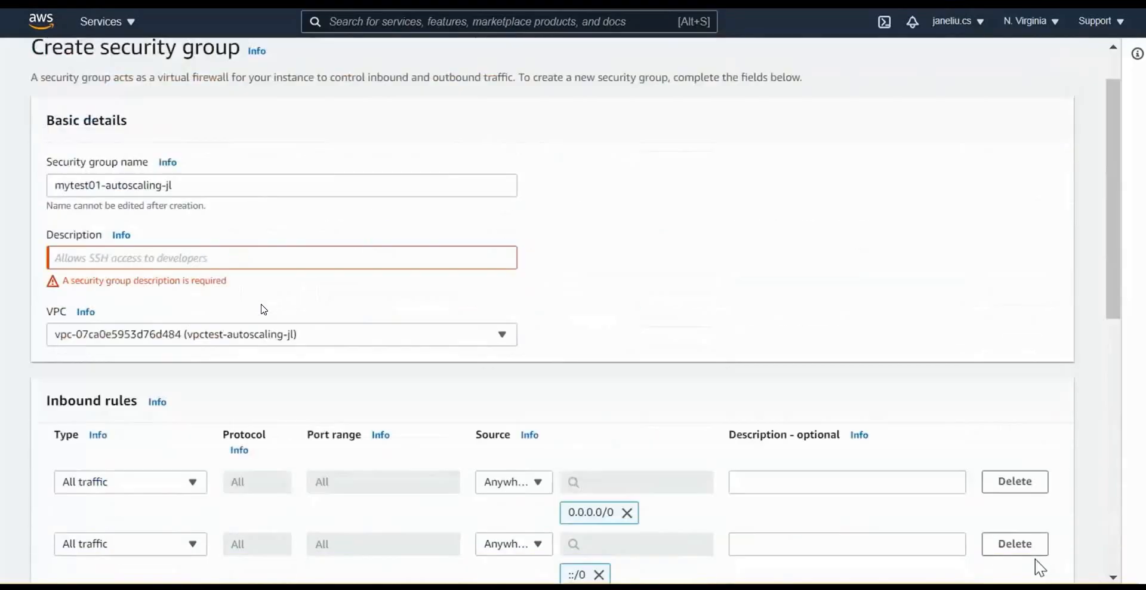
click(237, 308)
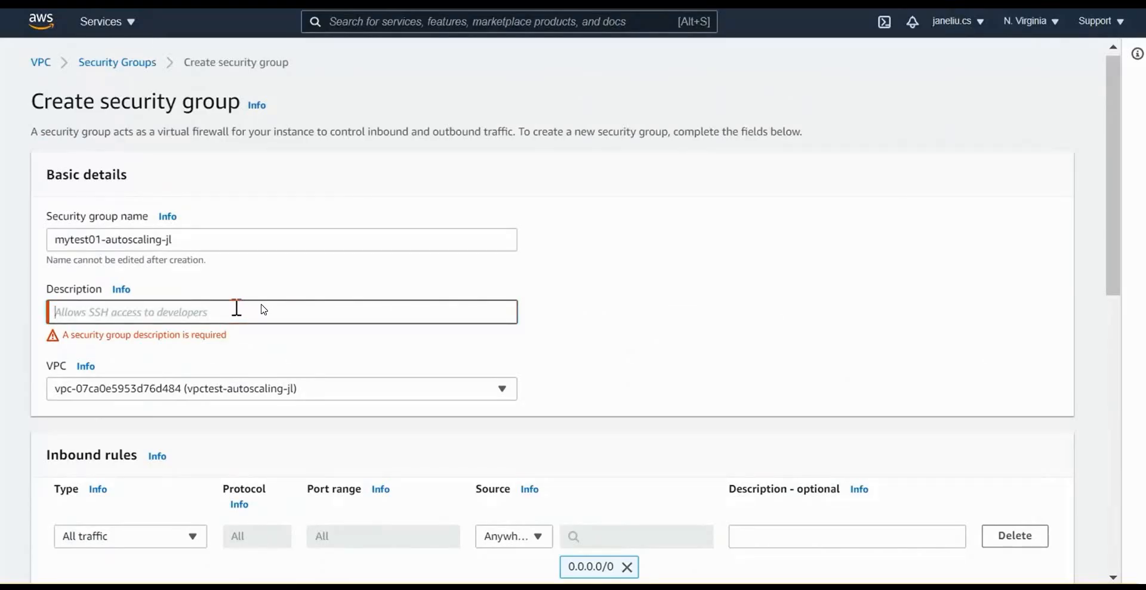
text(Allow all traffic)
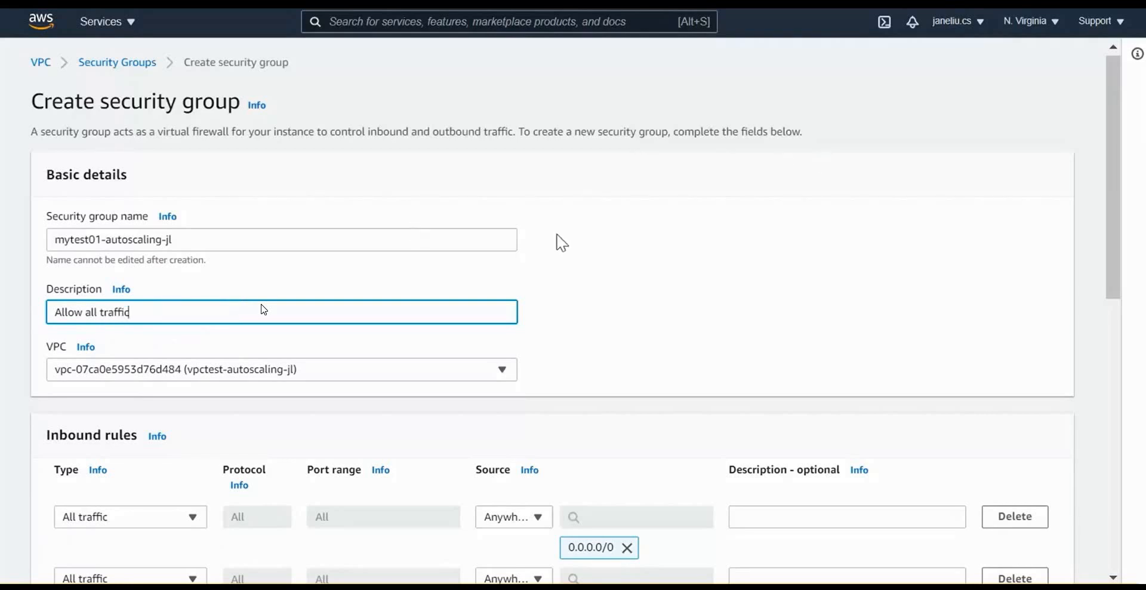
scroll(558, 243, down, 10)
click(1027, 560)
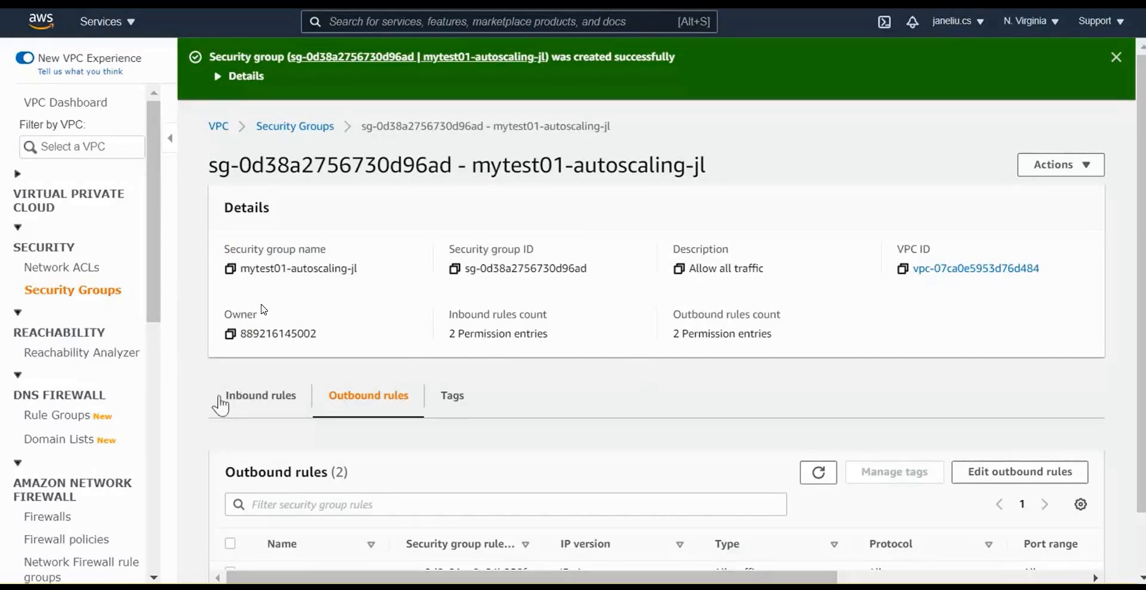
Review the inbound and outbound rules of the new security group.
click(255, 397)
scroll(442, 401, down, 1)
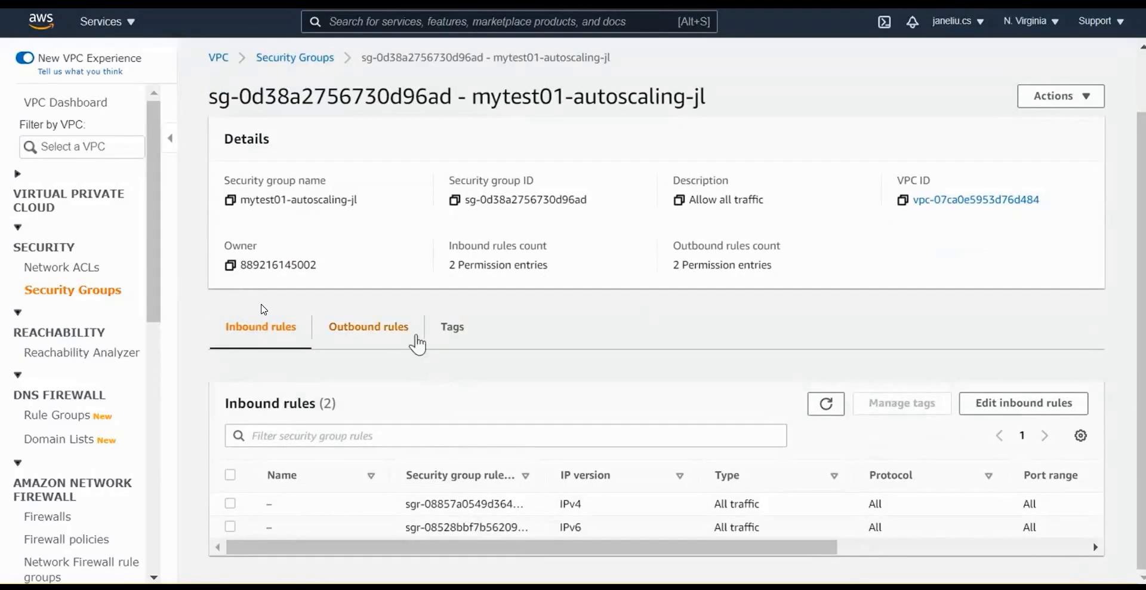
click(365, 324)
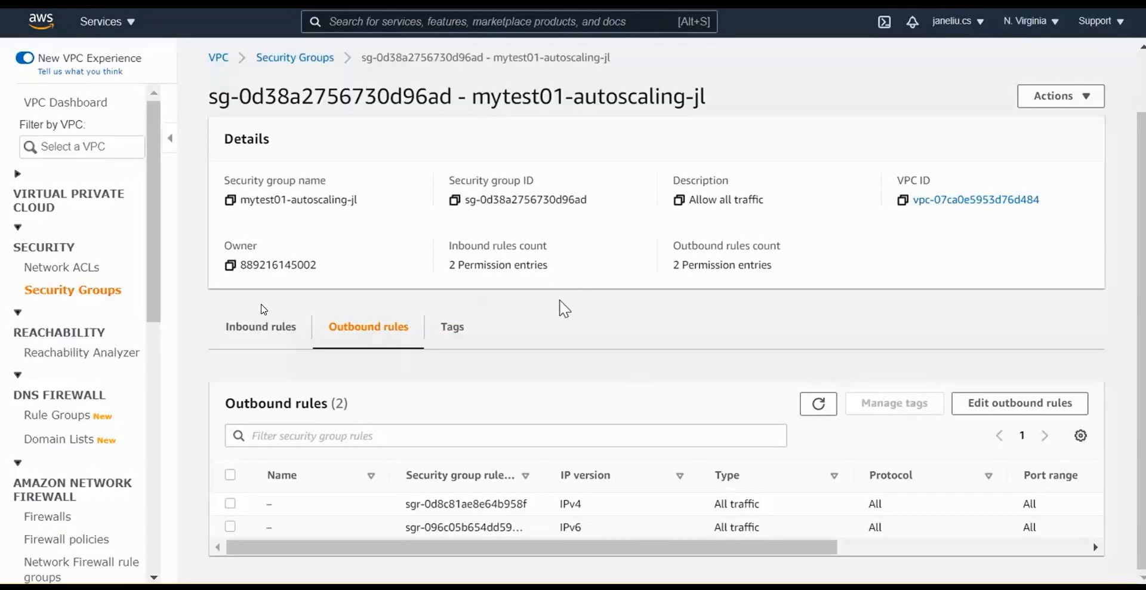
Switch to the EC2 service and start creating a new launch template.
click(108, 22)
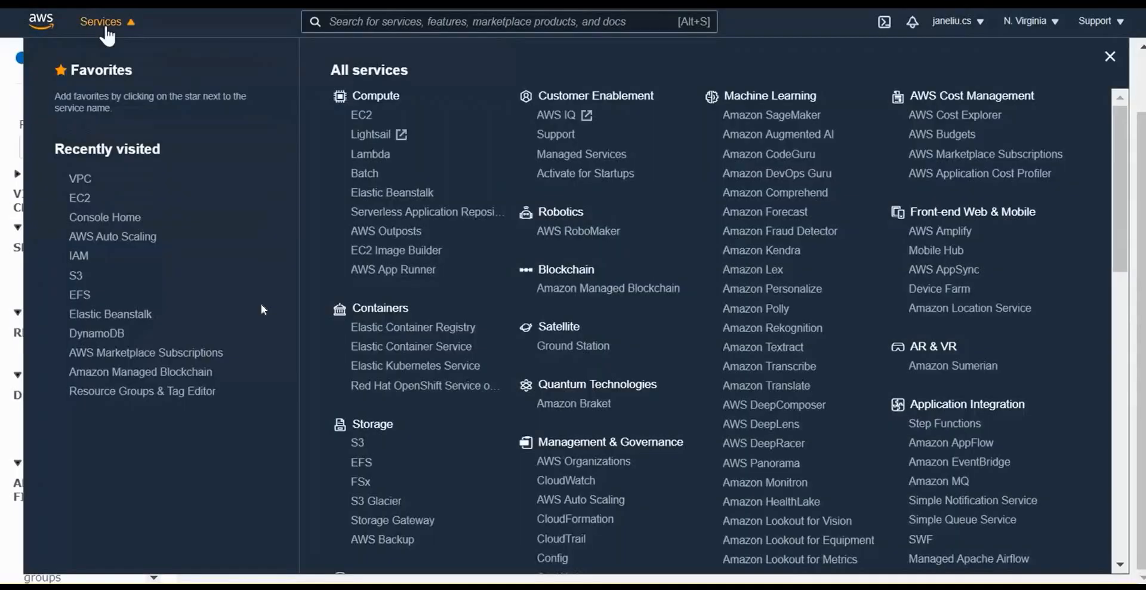
click(80, 202)
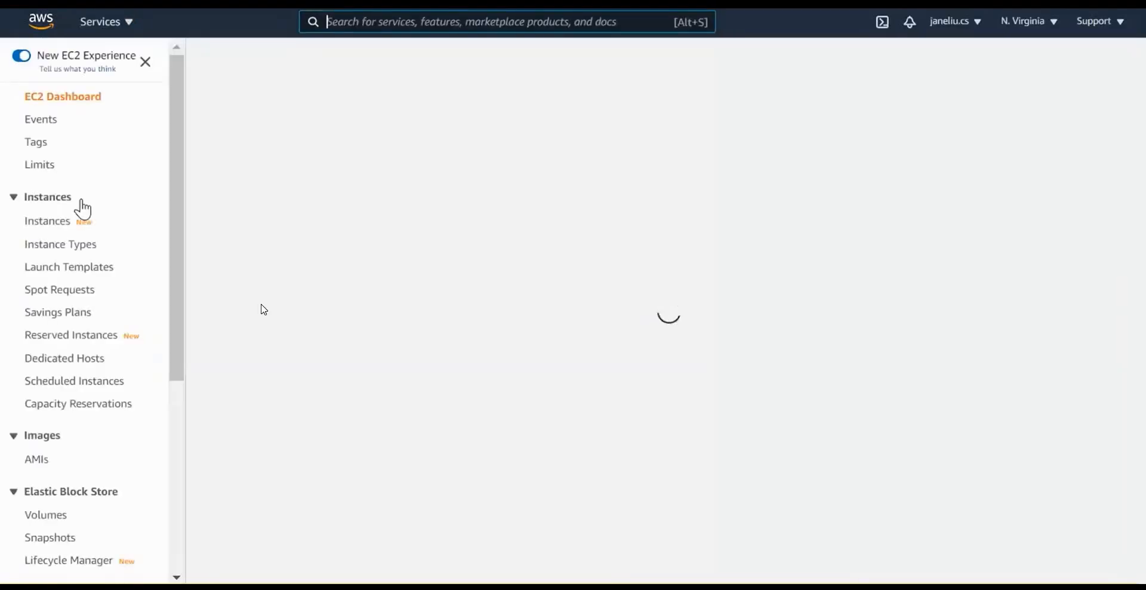
click(68, 270)
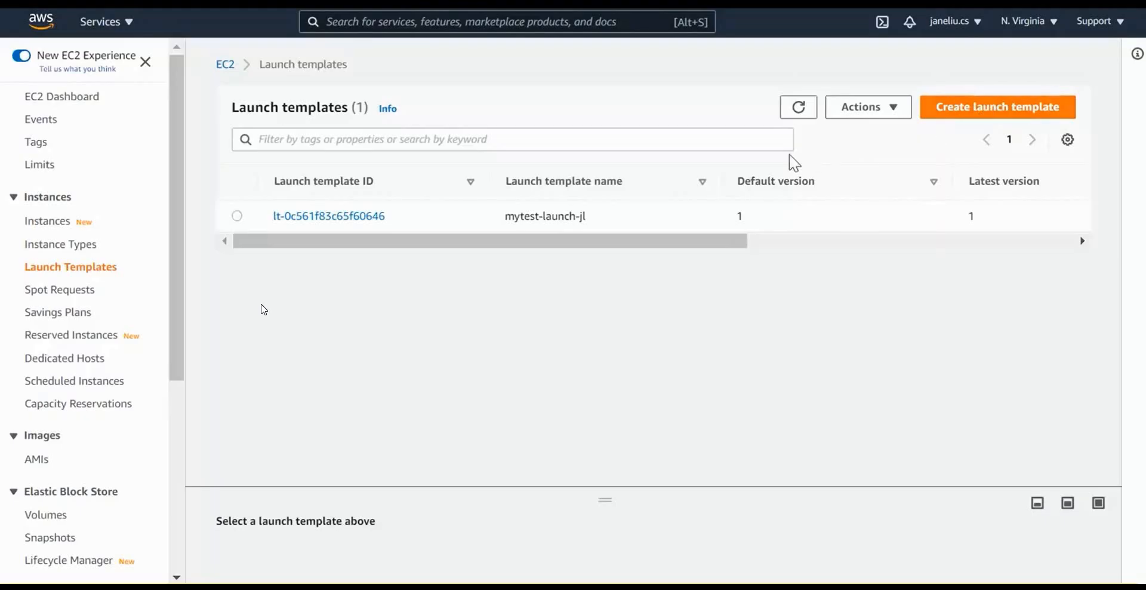
click(974, 112)
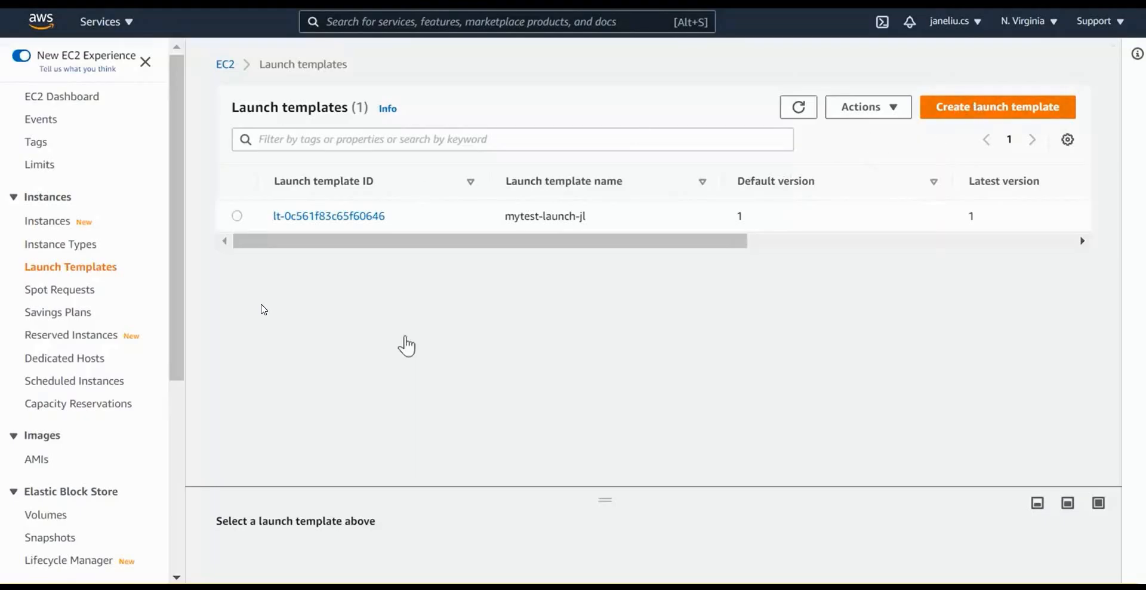
Name the launch template mytest01-autoscaling-jl and enable the EC2 Auto Scaling guidance.
text(mytest01-)
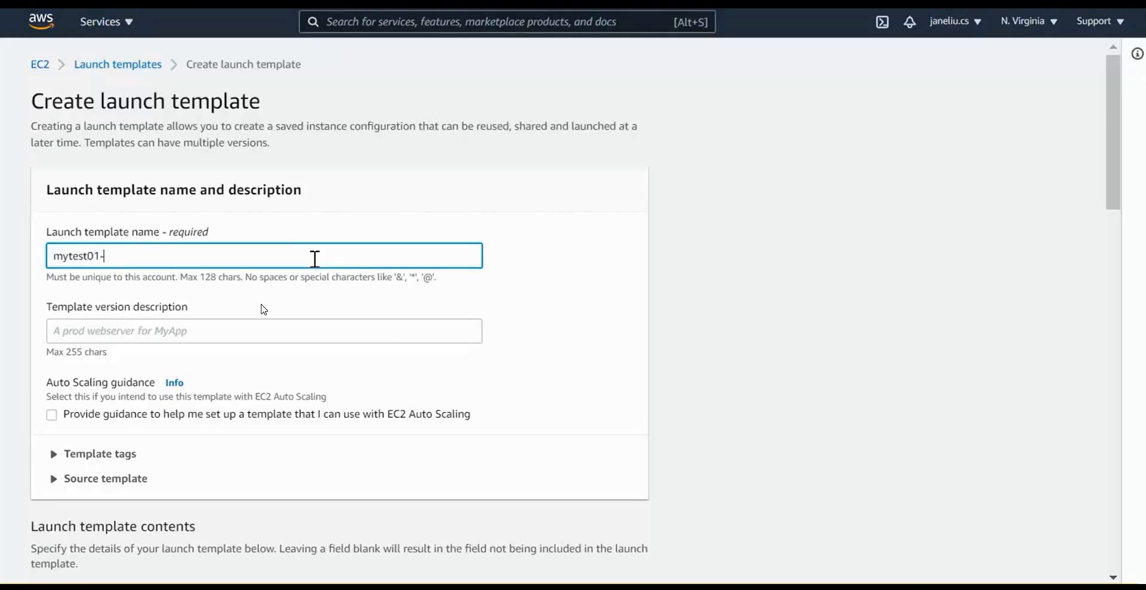
text(autoscaling-jl)
scroll(150, 362, down, 2)
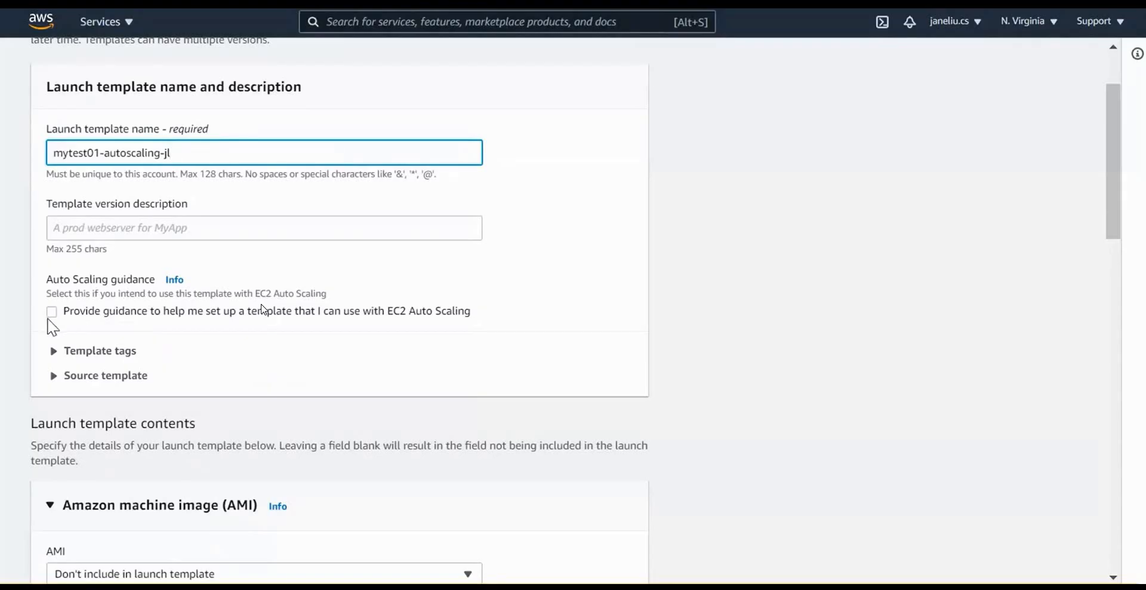
click(51, 312)
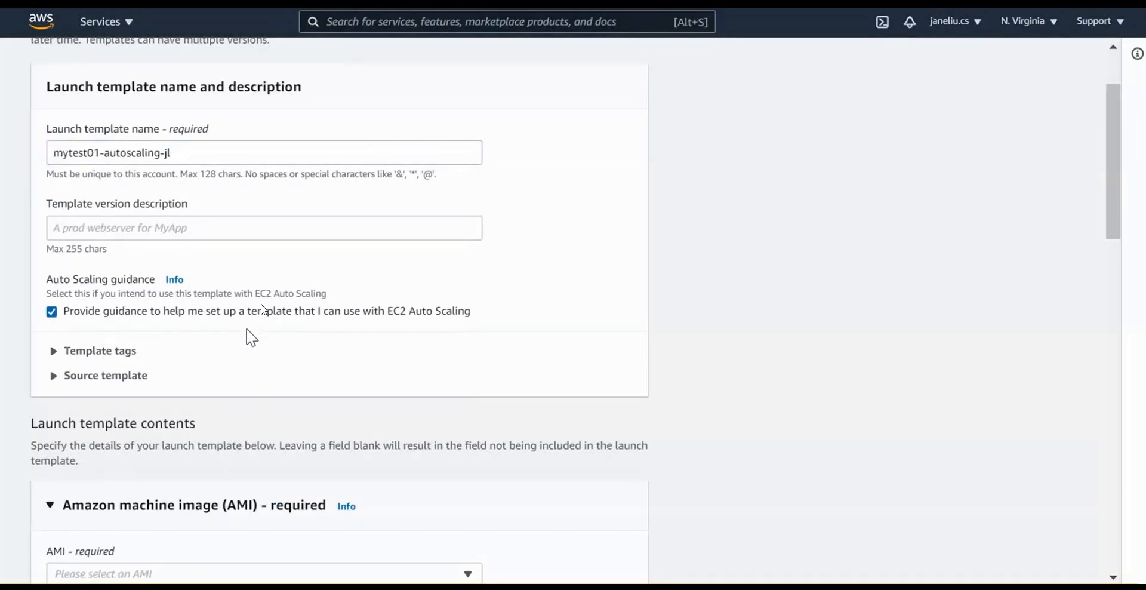
Select the 64-bit (x86) Amazon Linux 2 AMI (HVM), SSD Volume Type as the template's machine image.
scroll(246, 332, down, 2)
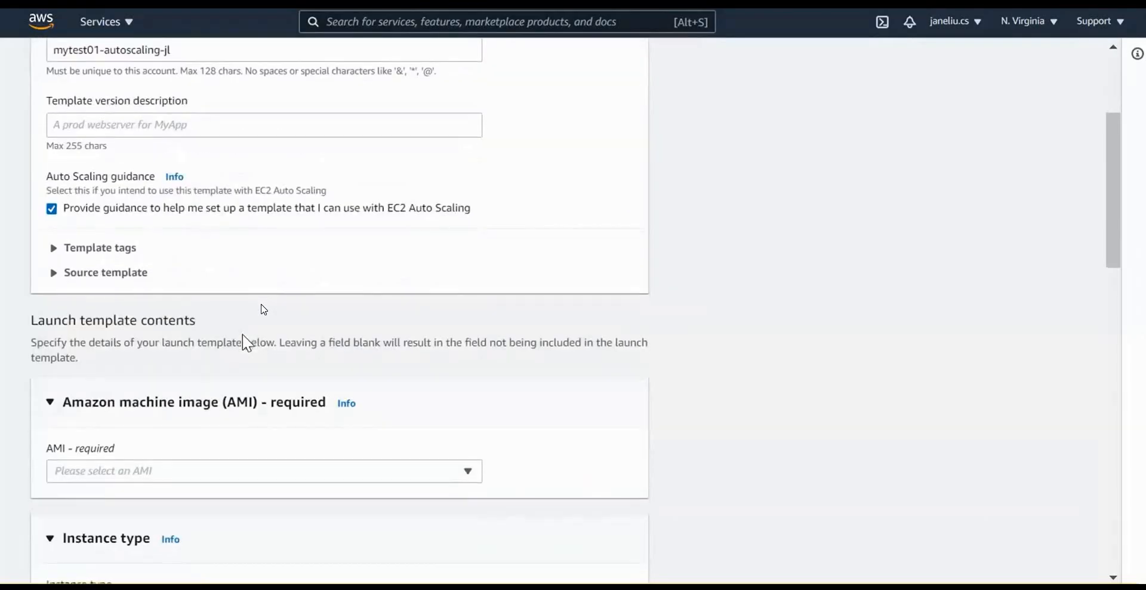
scroll(223, 309, down, 2)
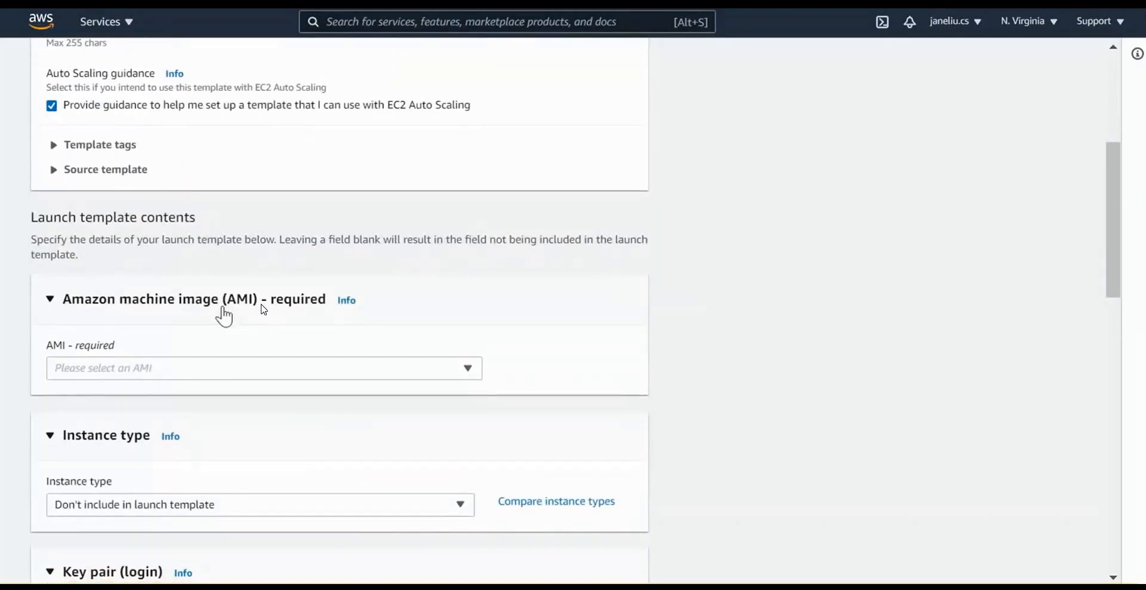
scroll(224, 317, down, 4)
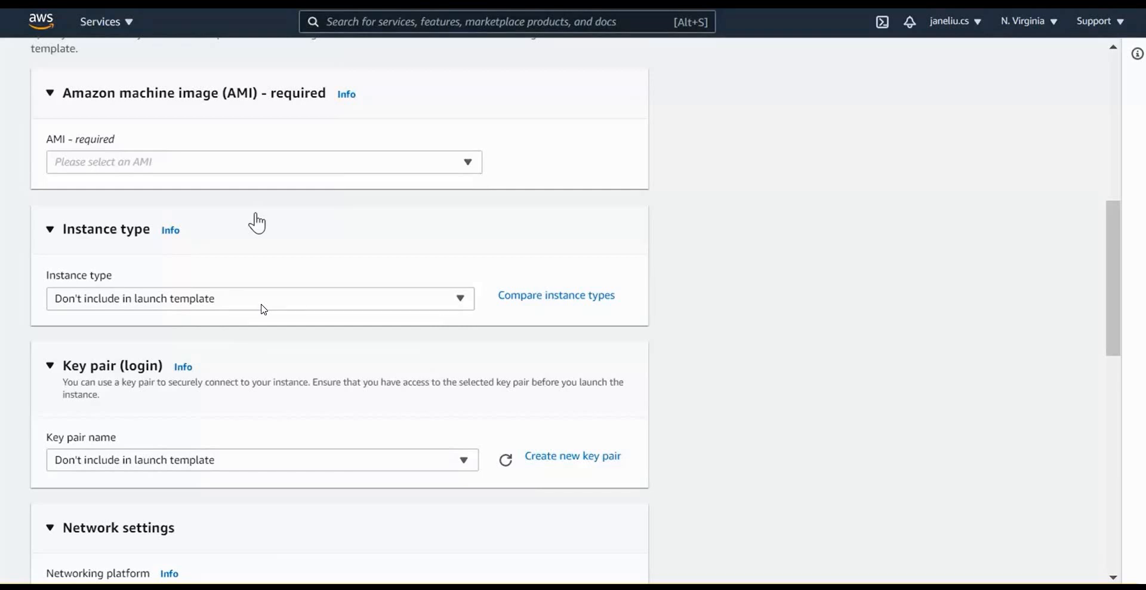
click(470, 169)
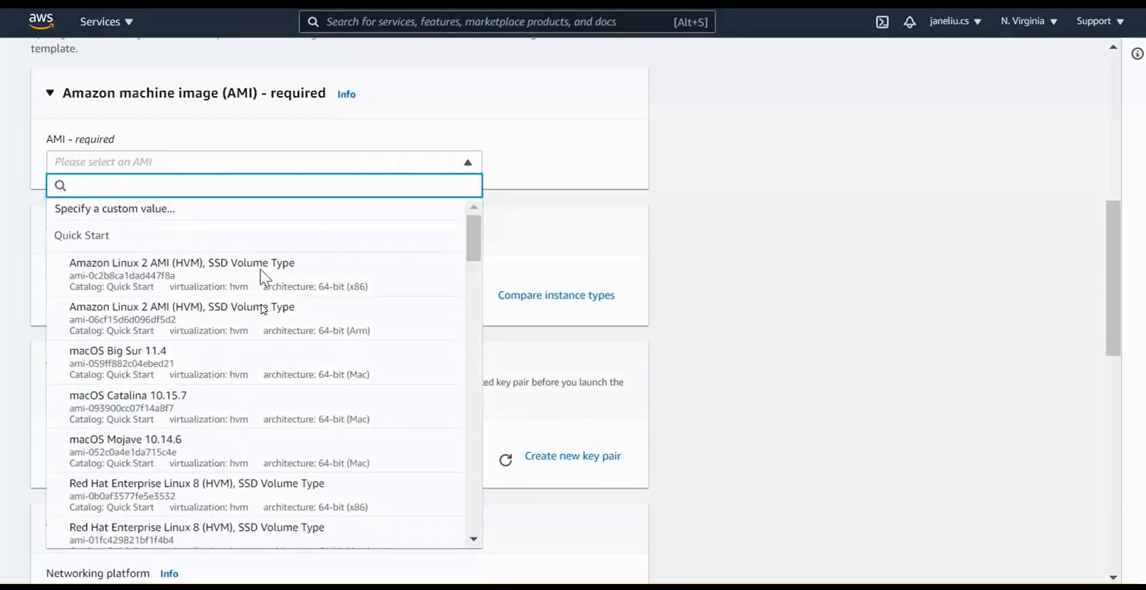
click(173, 281)
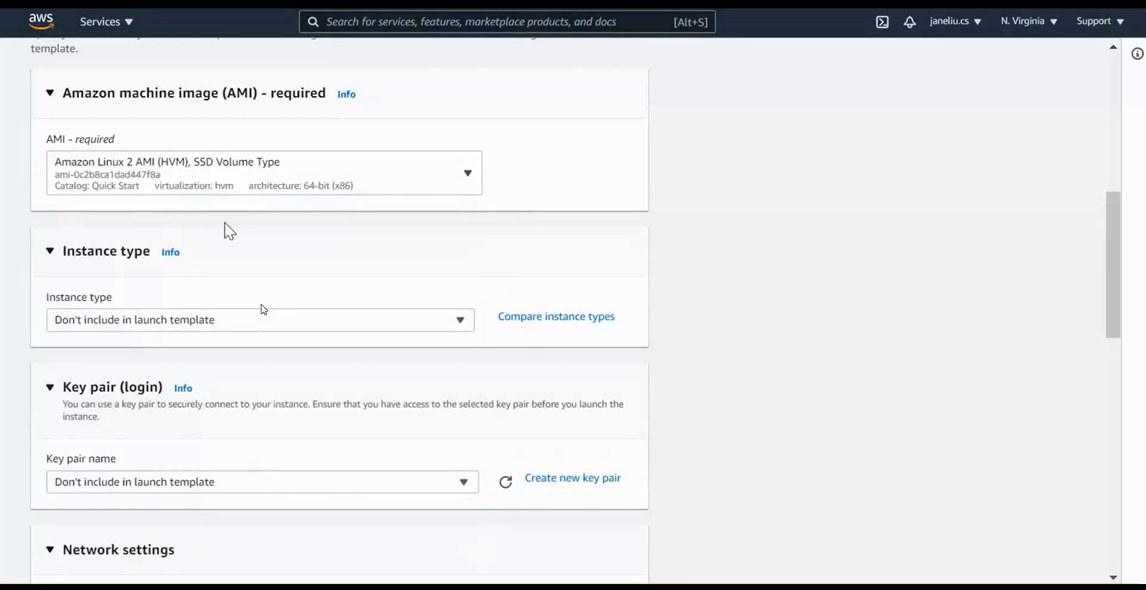
Set the launch template's instance type to t2.micro.
scroll(222, 234, down, 3)
scroll(221, 237, up, 2)
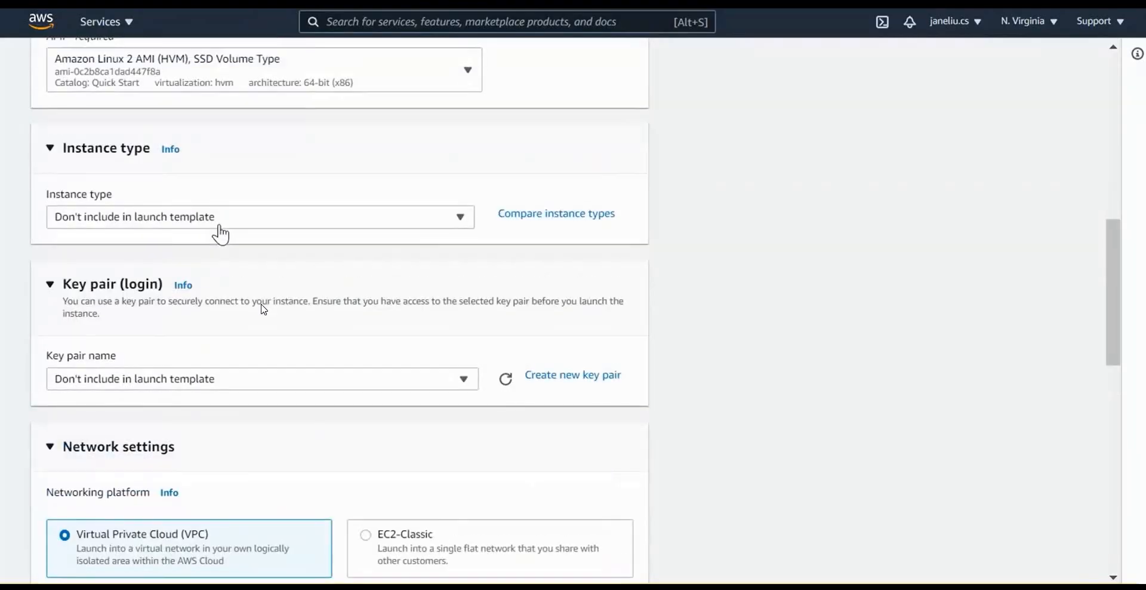
scroll(220, 233, up, 2)
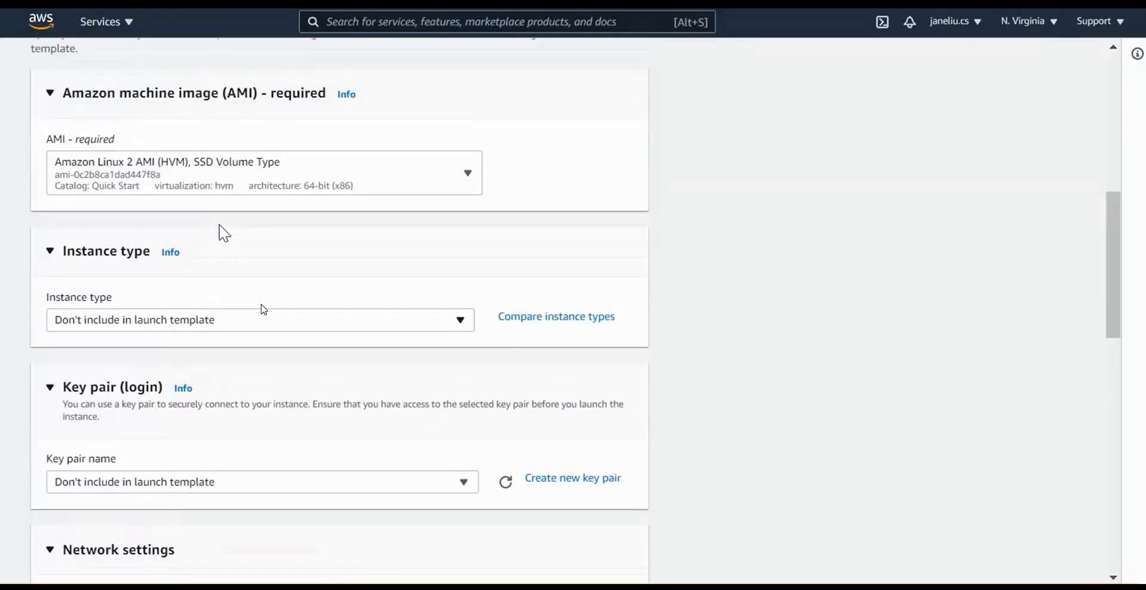
click(336, 332)
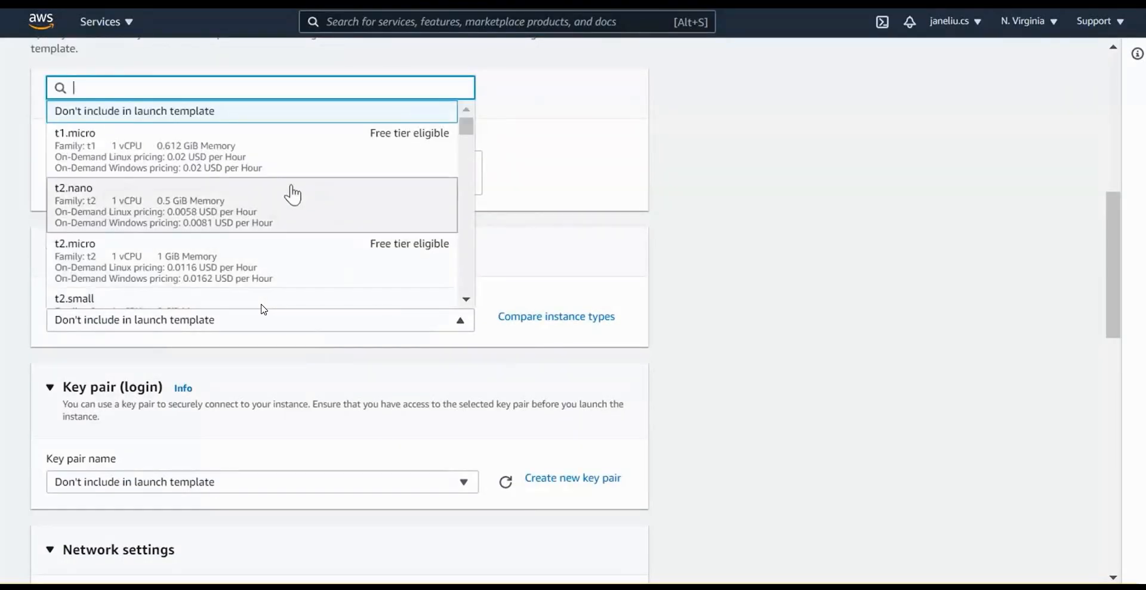
click(235, 261)
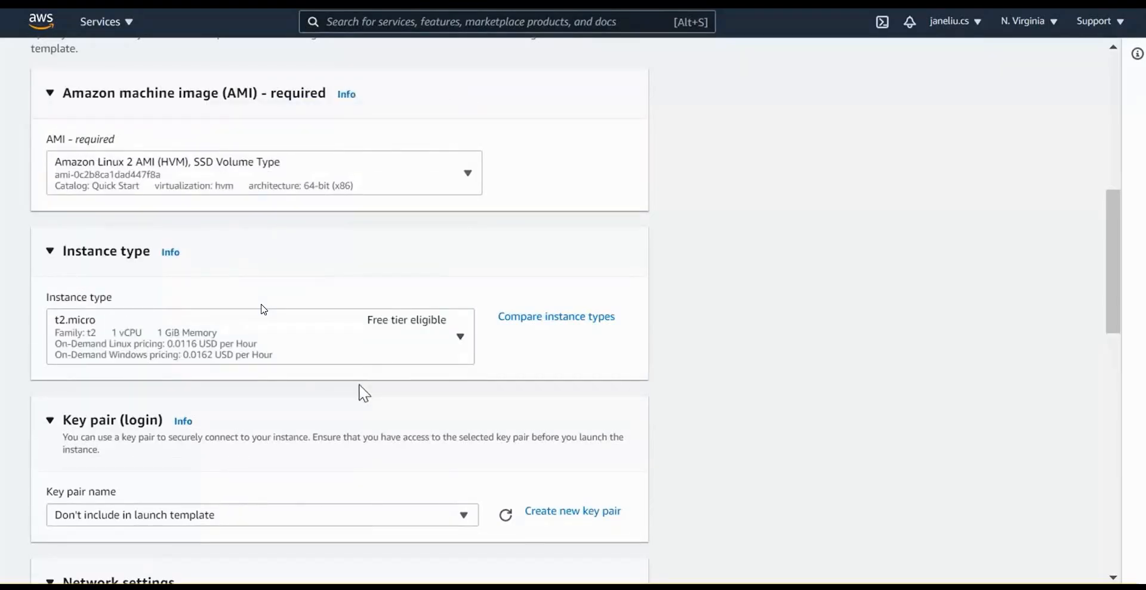
Choose ec2keypair as the launch template's login key pair.
scroll(359, 388, down, 2)
click(361, 416)
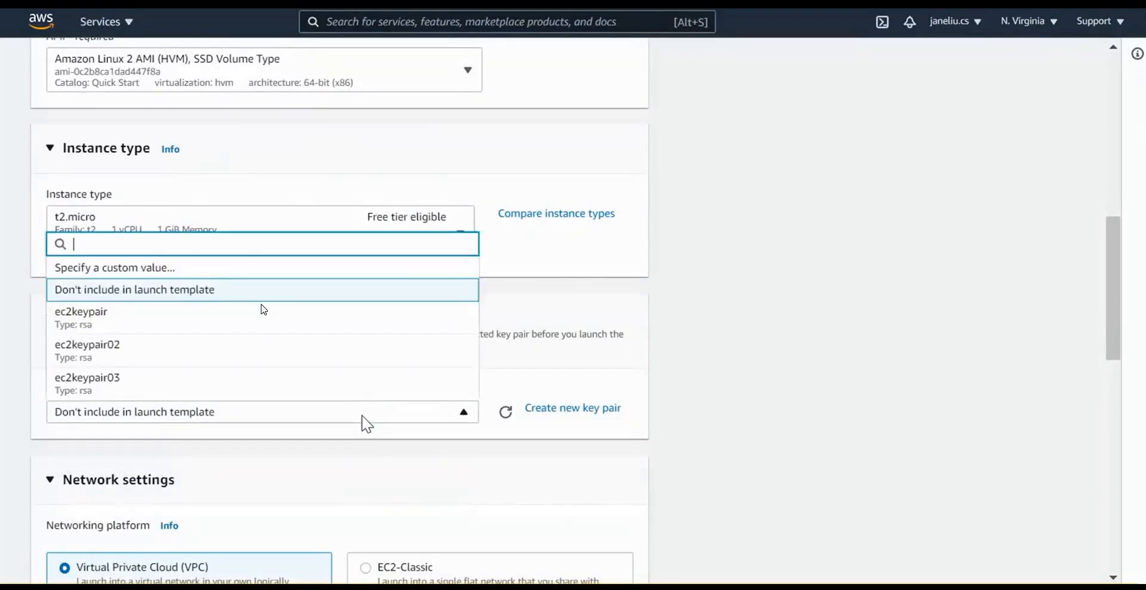
click(304, 328)
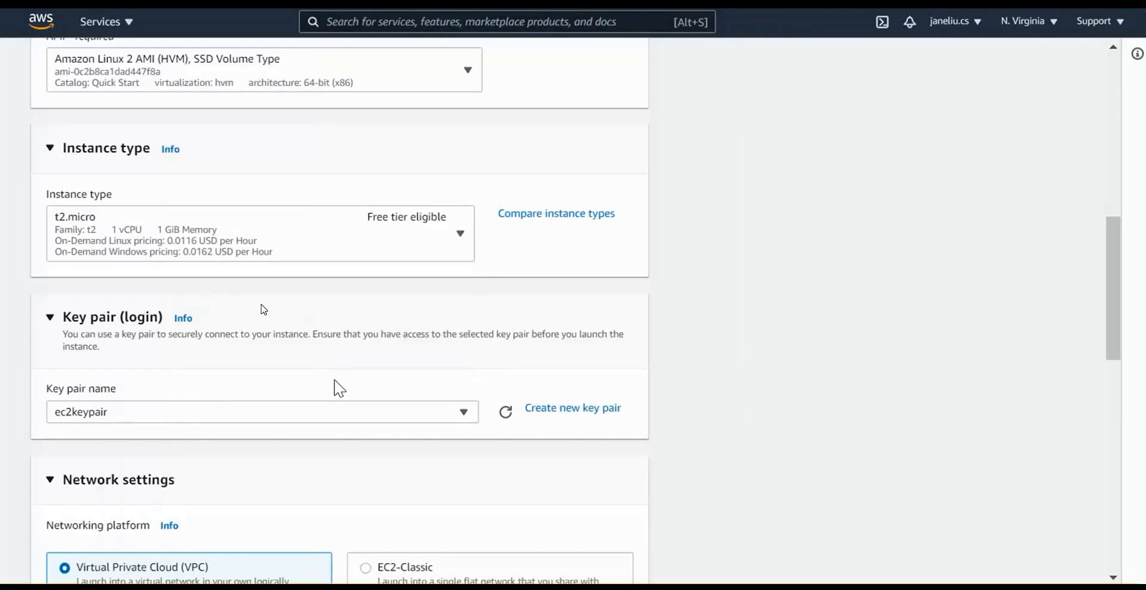
Keep the Virtual Private Cloud networking platform and default storage, and add a network interface to the launch template.
scroll(339, 389, down, 3)
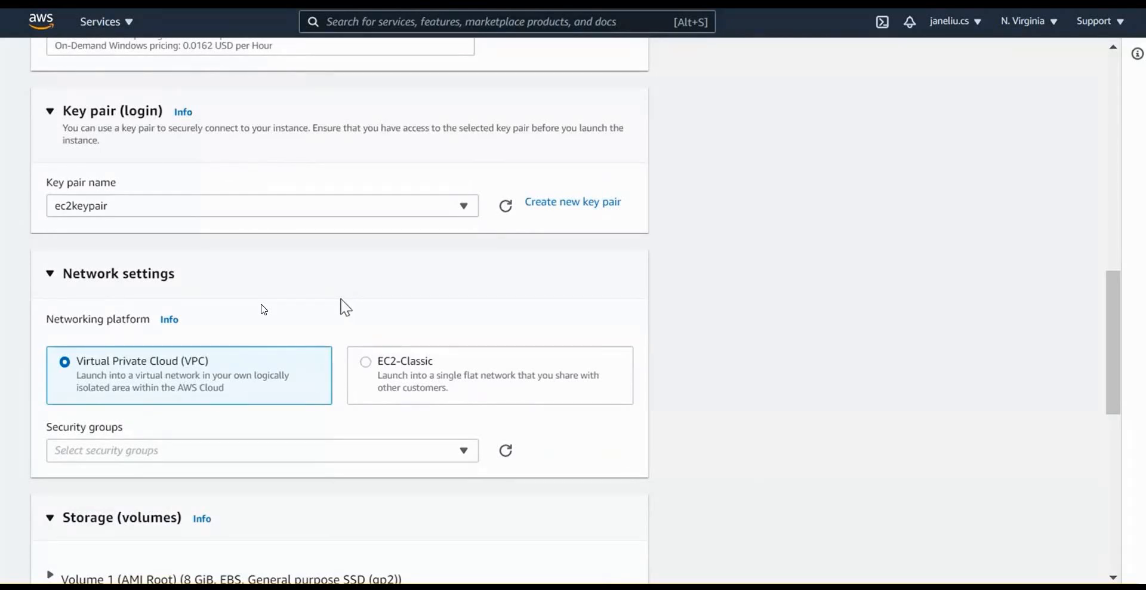
scroll(345, 306, down, 3)
scroll(345, 307, up, 2)
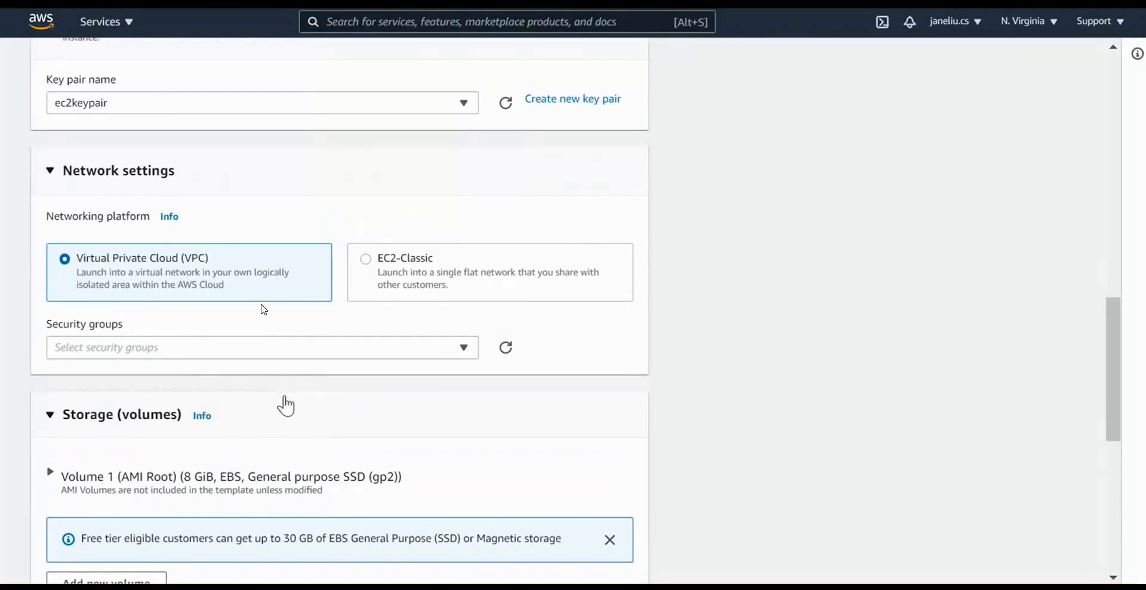
scroll(284, 407, down, 2)
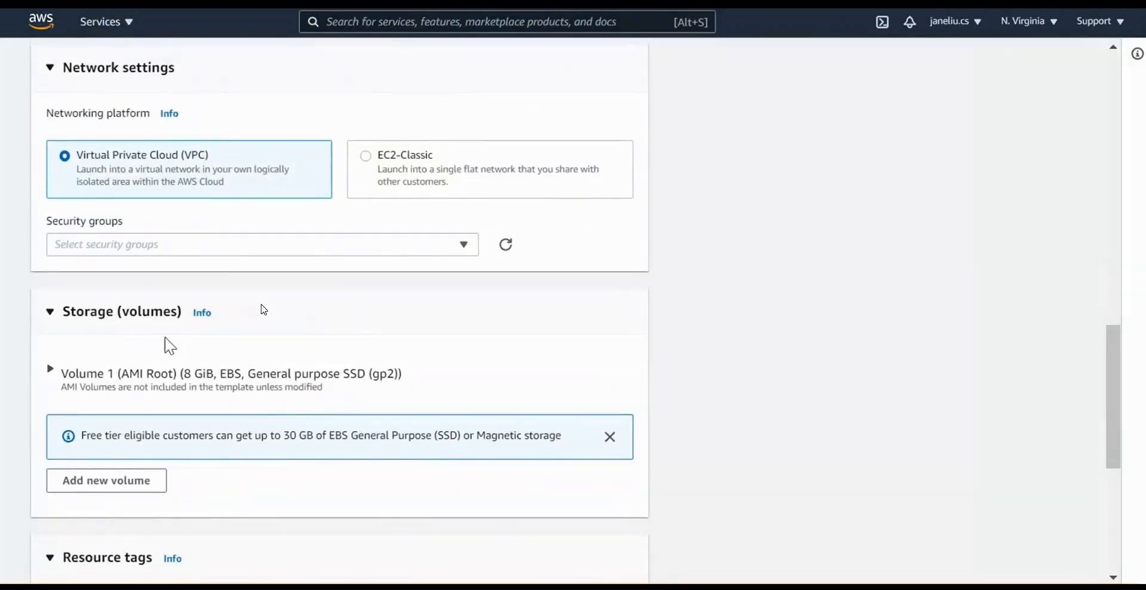
scroll(122, 356, down, 6)
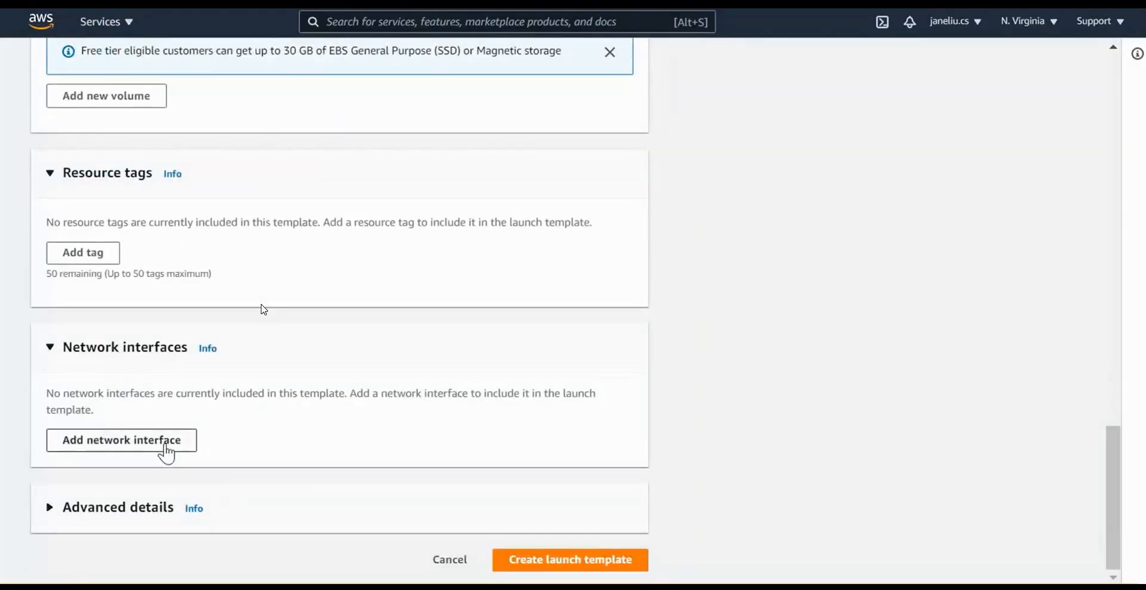
click(165, 442)
scroll(351, 389, down, 3)
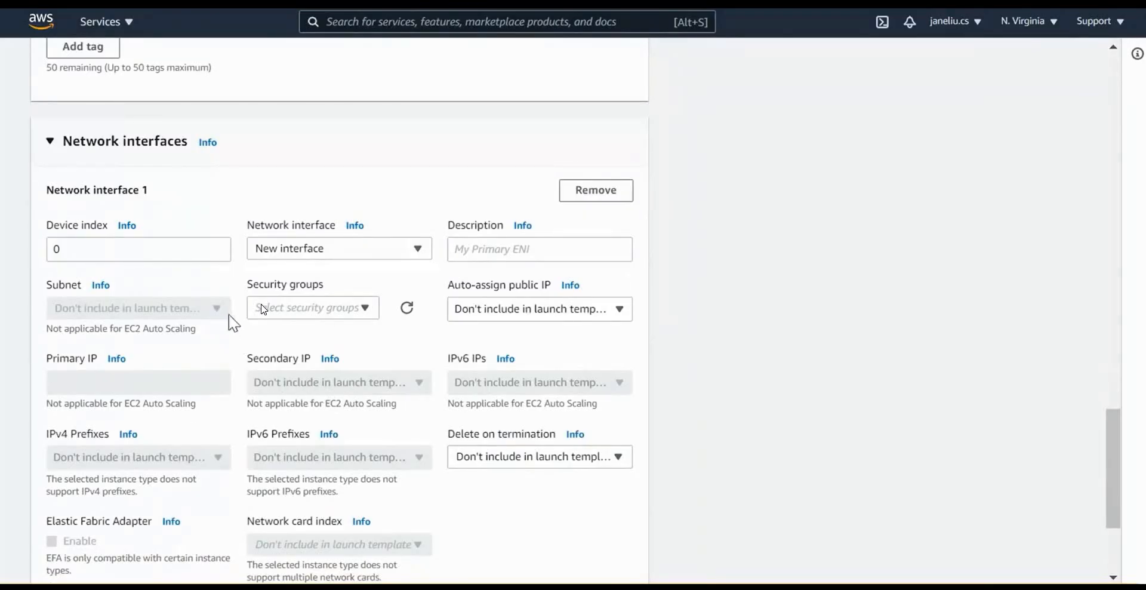
Assign the mytest01-autoscaling-jl security group to the network interface and enable auto-assign public IP.
click(263, 309)
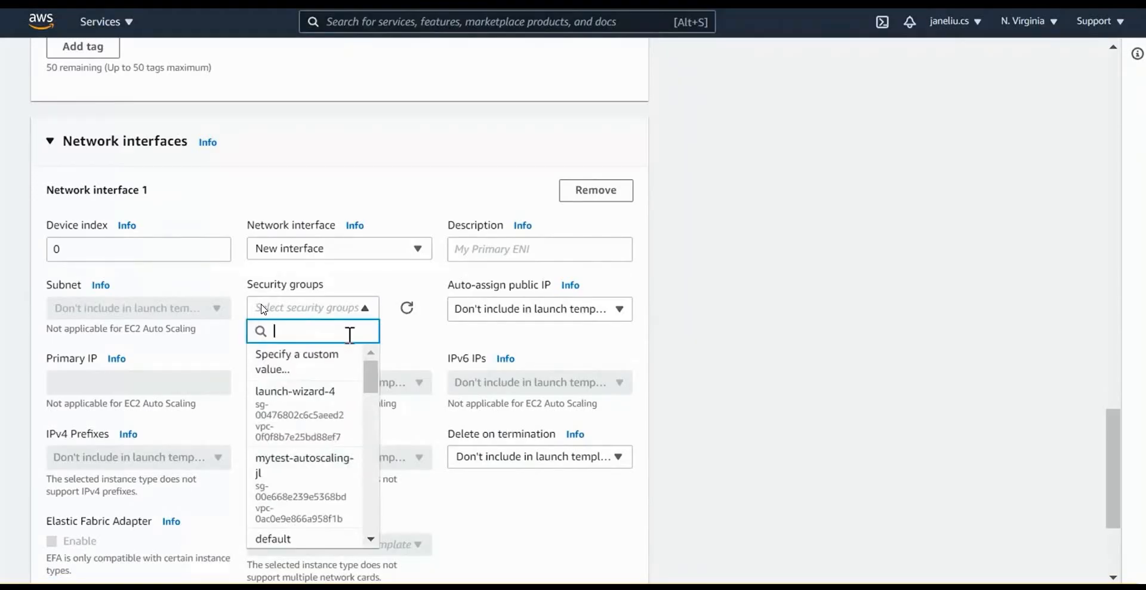
scroll(371, 382, down, 2)
drag(370, 382, 367, 367)
scroll(324, 415, down, 5)
scroll(324, 416, down, 5)
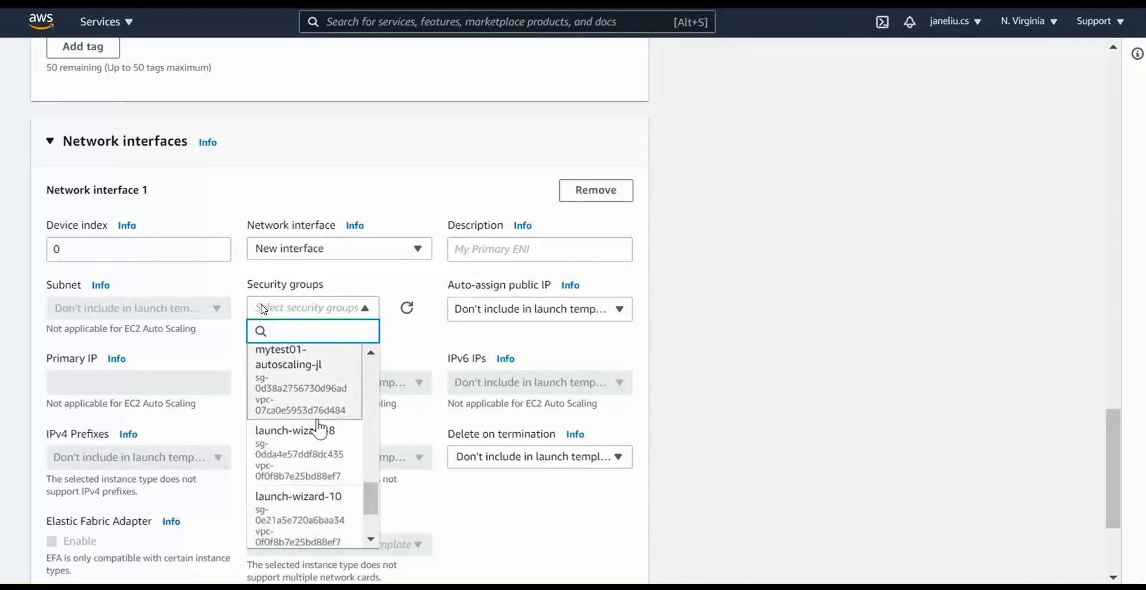
click(301, 382)
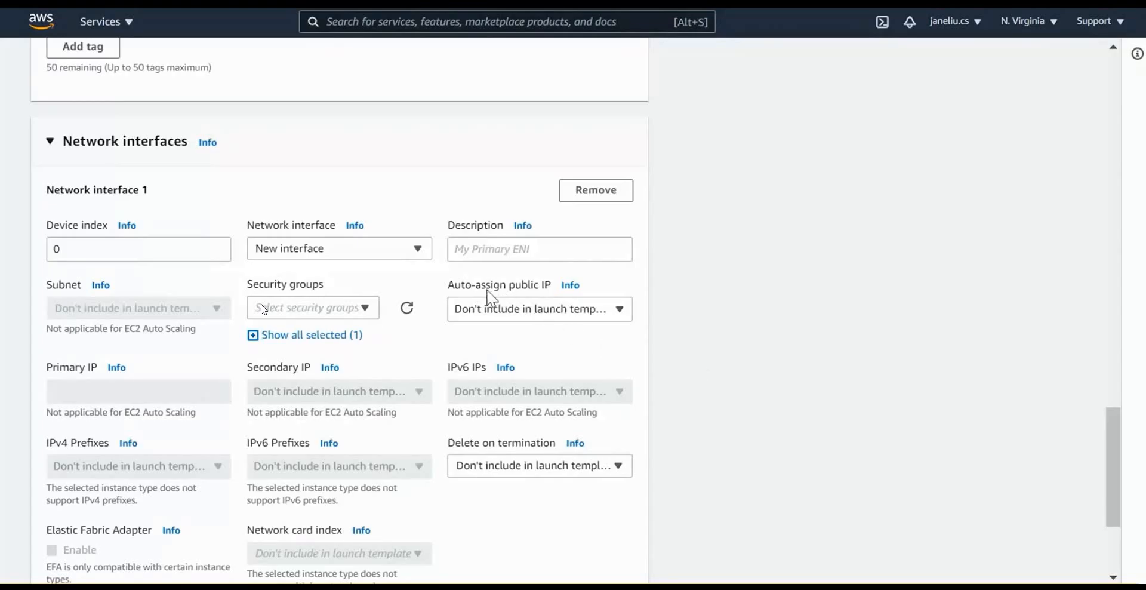
click(534, 310)
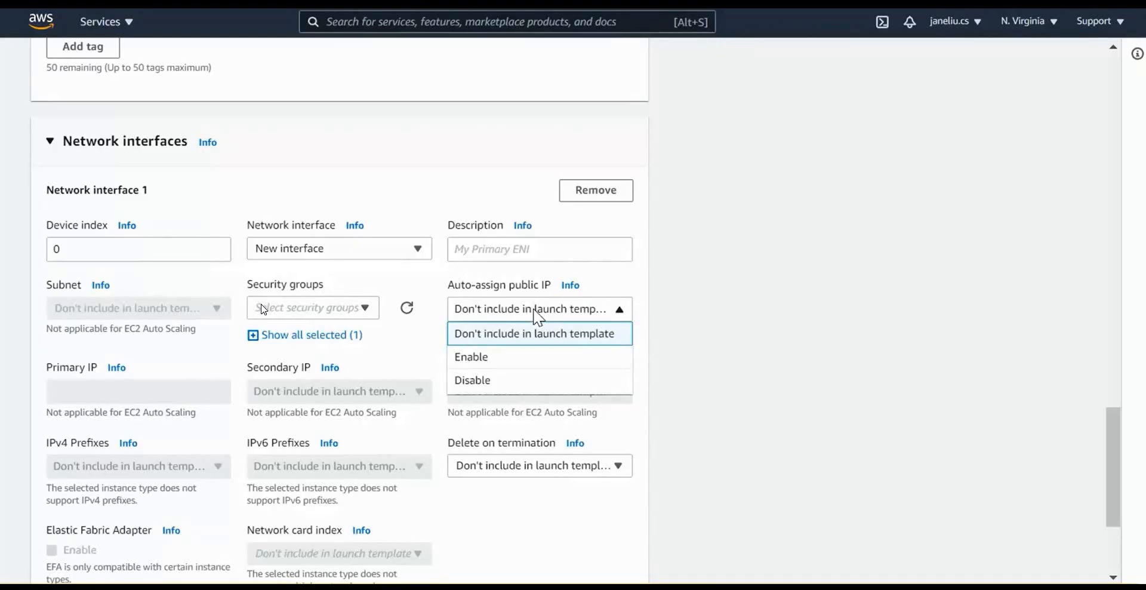
click(502, 360)
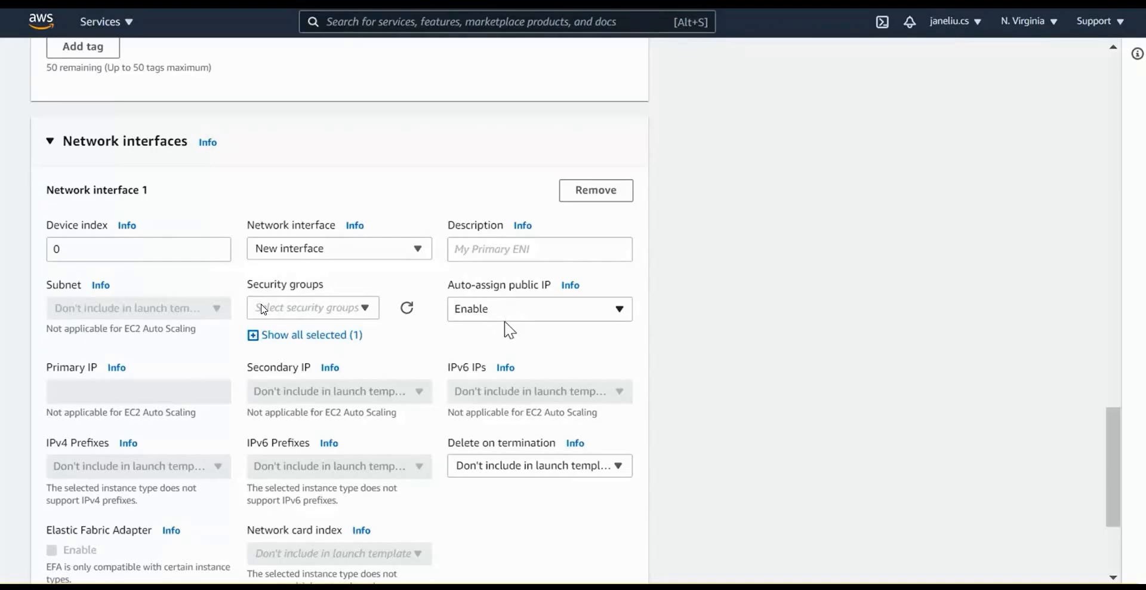
Review the launch template's advanced details, network interface, key pair, instance type, AMI, name and Auto Scaling guidance settings.
scroll(508, 330, down, 3)
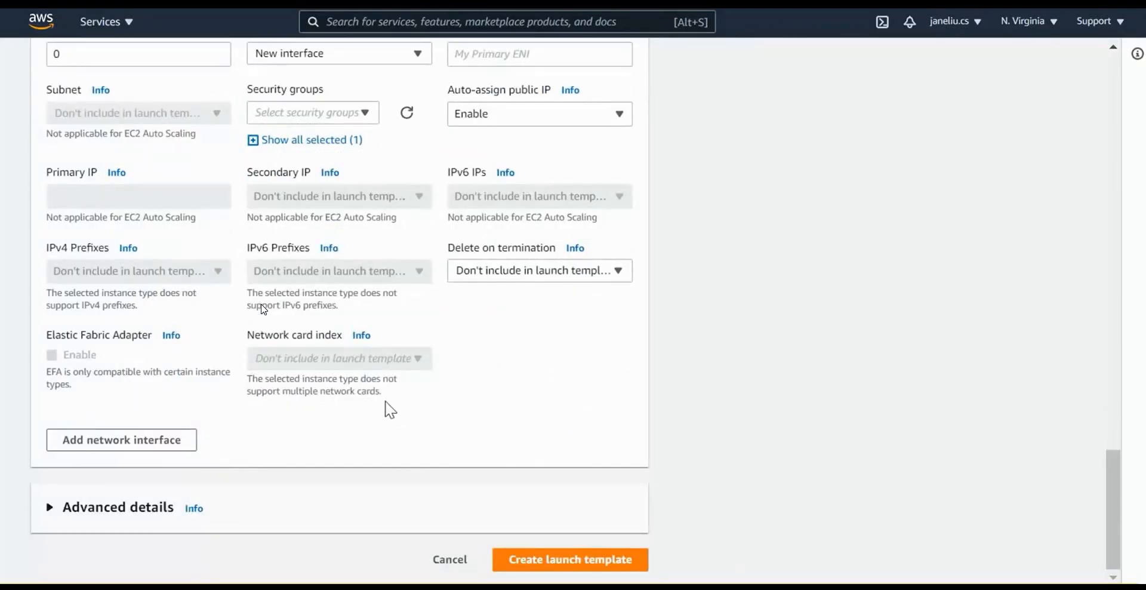
click(103, 511)
scroll(389, 445, down, 1)
scroll(394, 447, down, 5)
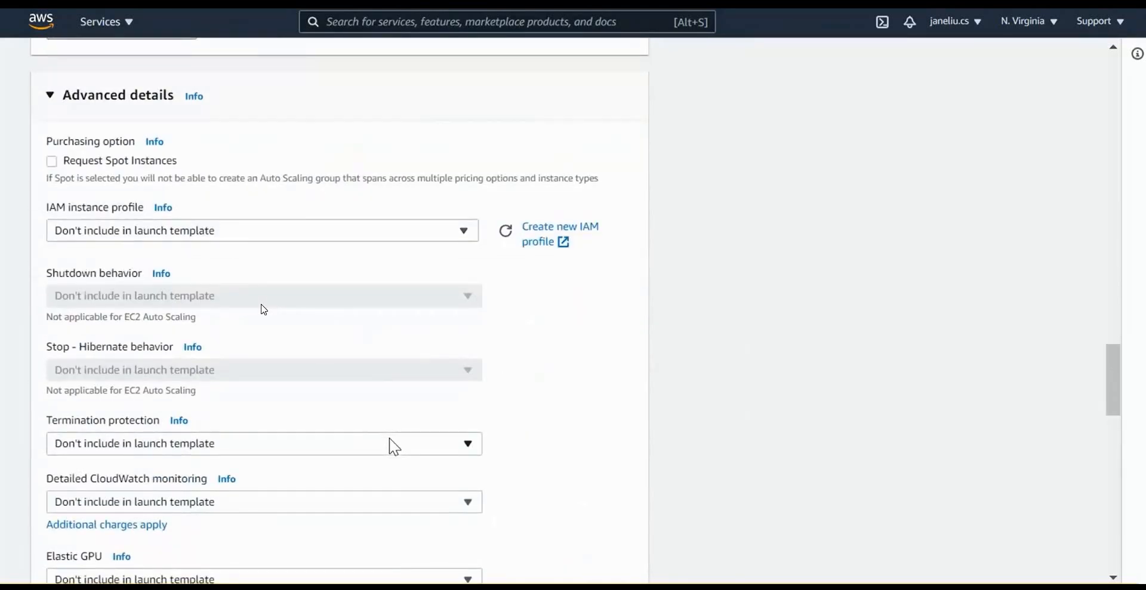
scroll(394, 446, up, 5)
click(47, 406)
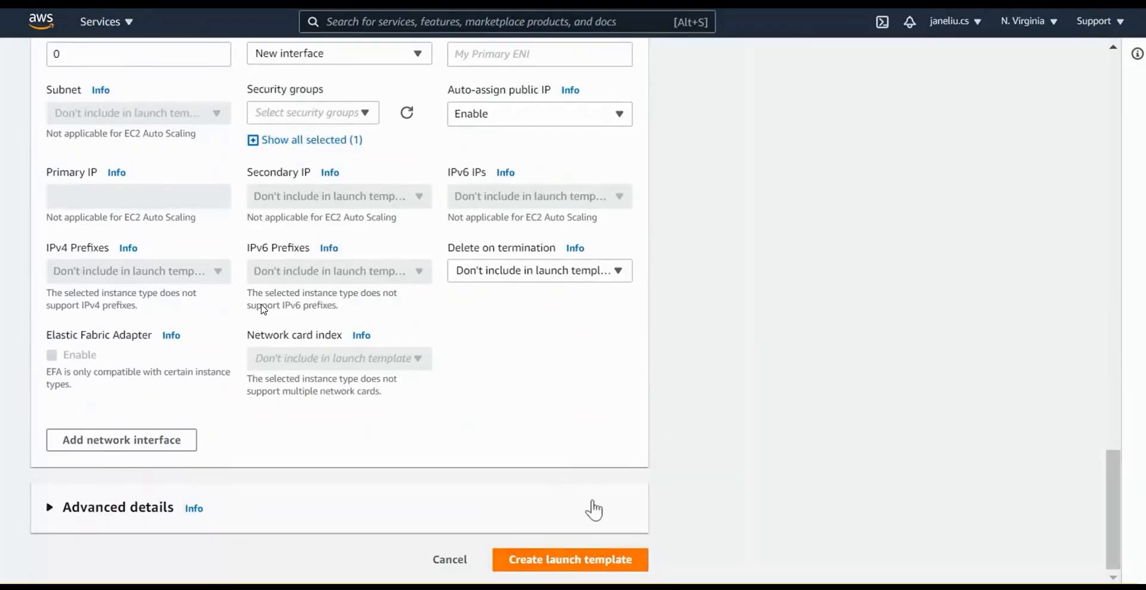
scroll(597, 501, up, 7)
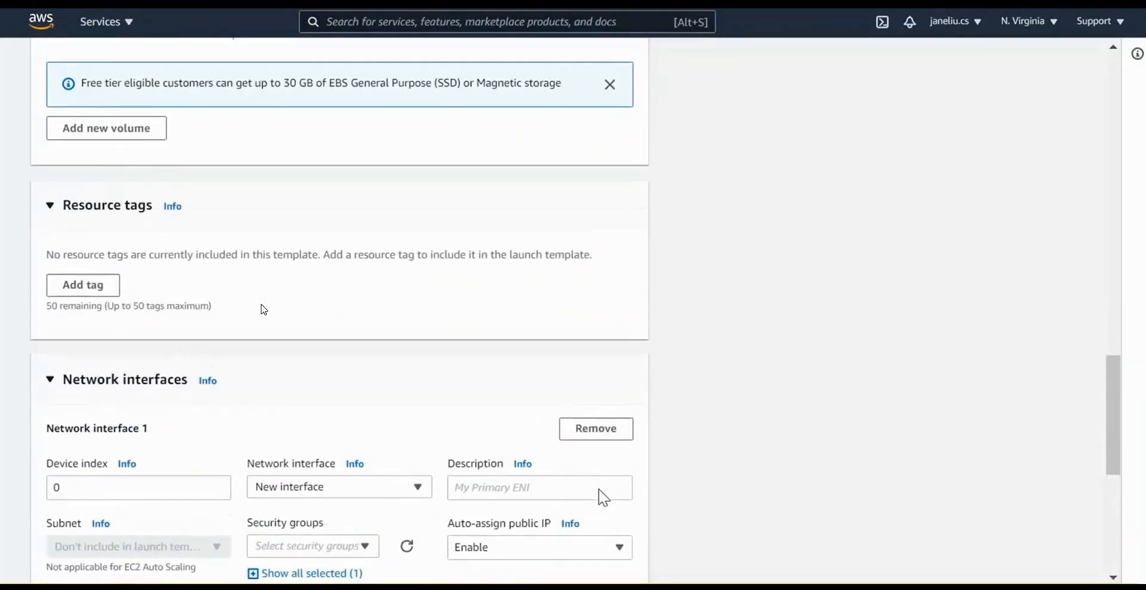
scroll(602, 496, up, 8)
scroll(600, 495, up, 3)
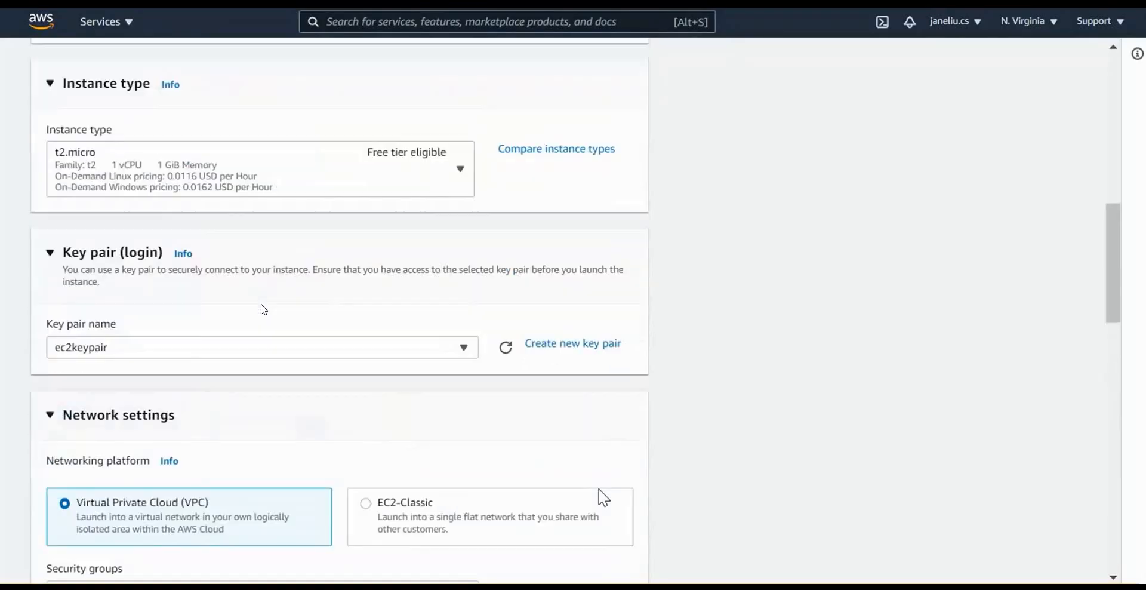
scroll(219, 306, up, 2)
scroll(219, 306, up, 2)
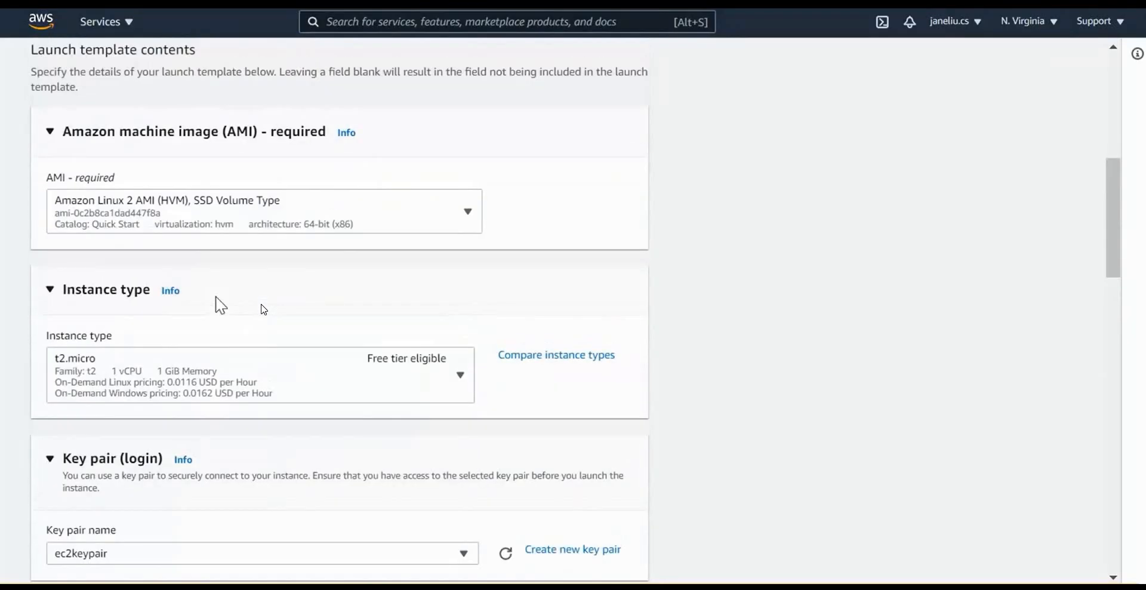
scroll(219, 307, up, 5)
scroll(218, 305, up, 2)
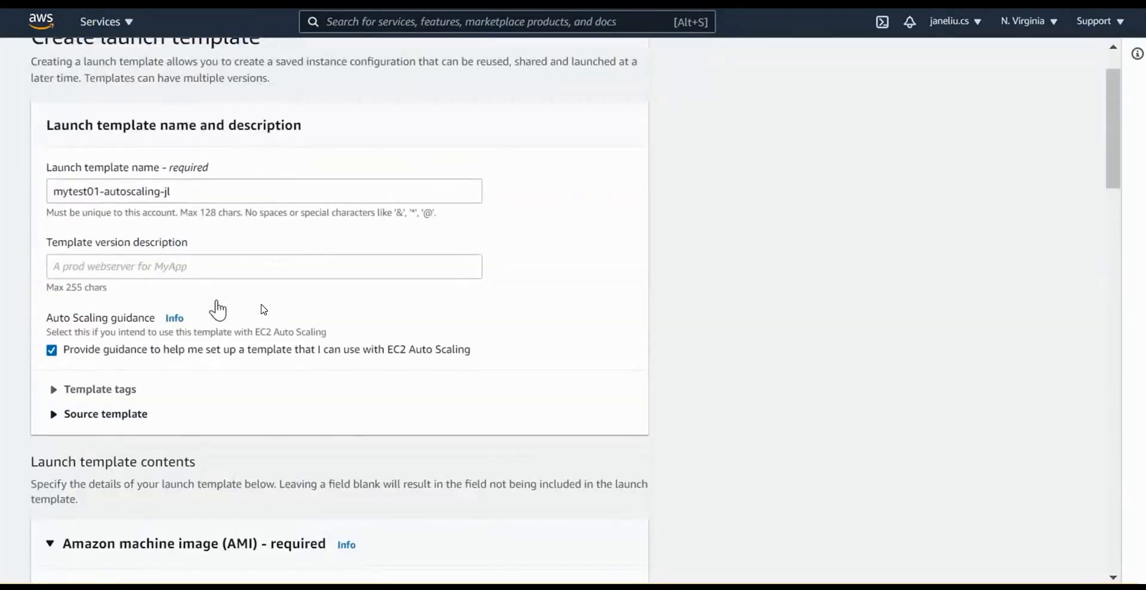
Check the remaining settings once more and create the mytest01-autoscaling-jl launch template.
scroll(218, 306, down, 4)
scroll(217, 336, down, 3)
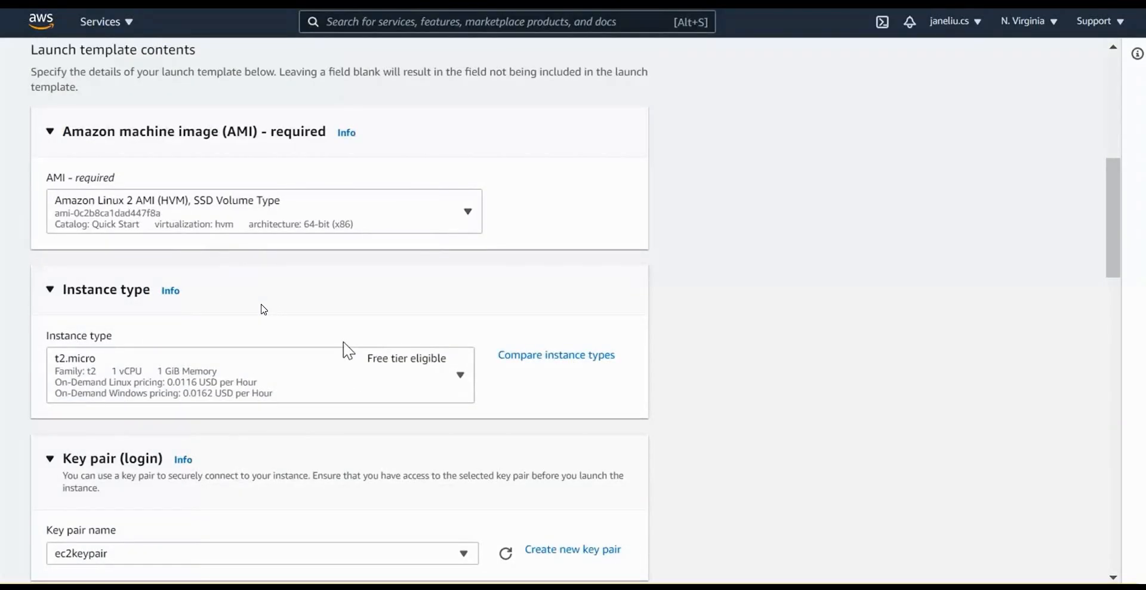
scroll(344, 350, down, 3)
scroll(337, 362, down, 12)
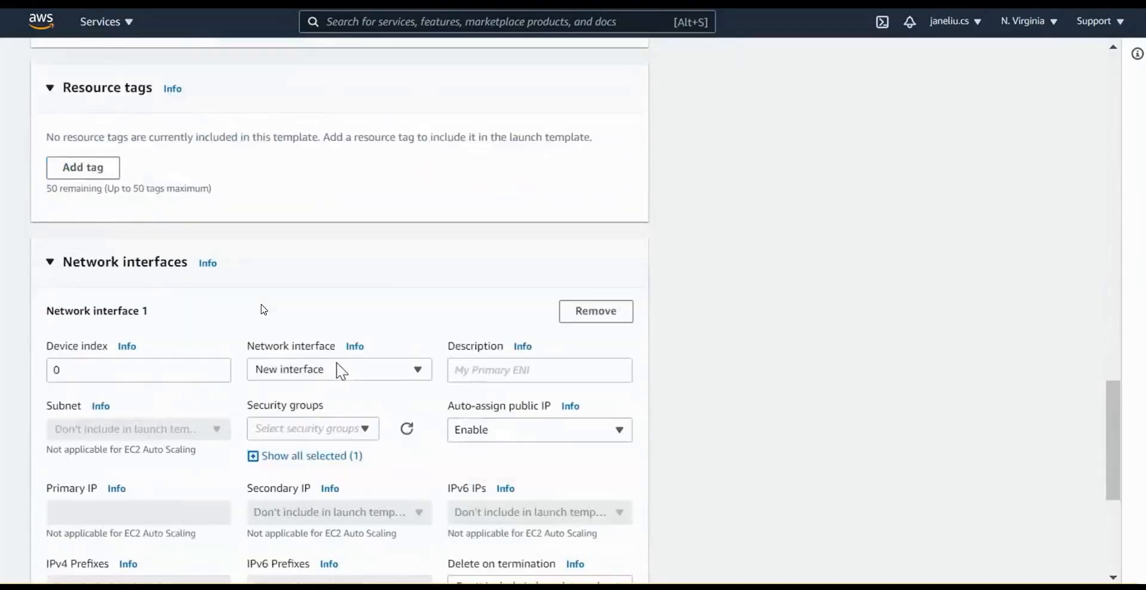
scroll(336, 364, down, 2)
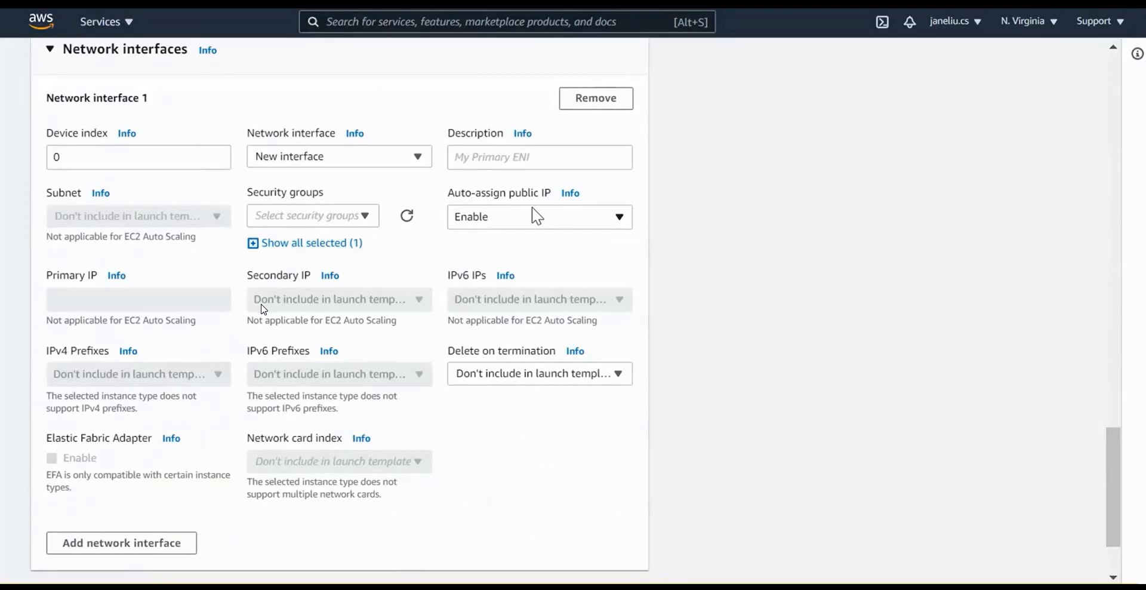
scroll(567, 462, down, 2)
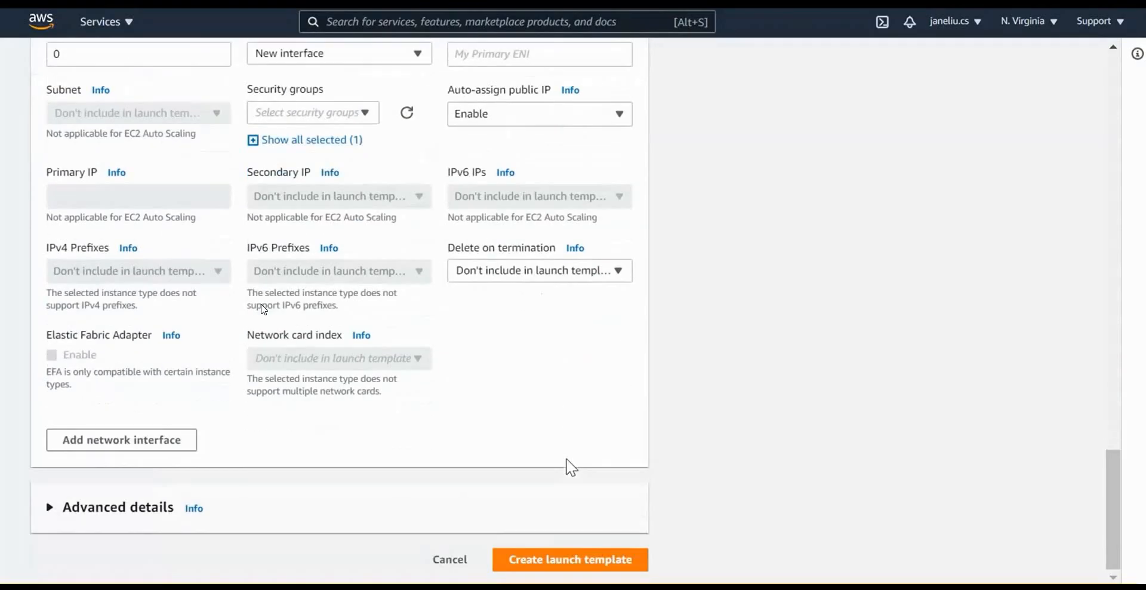
click(564, 561)
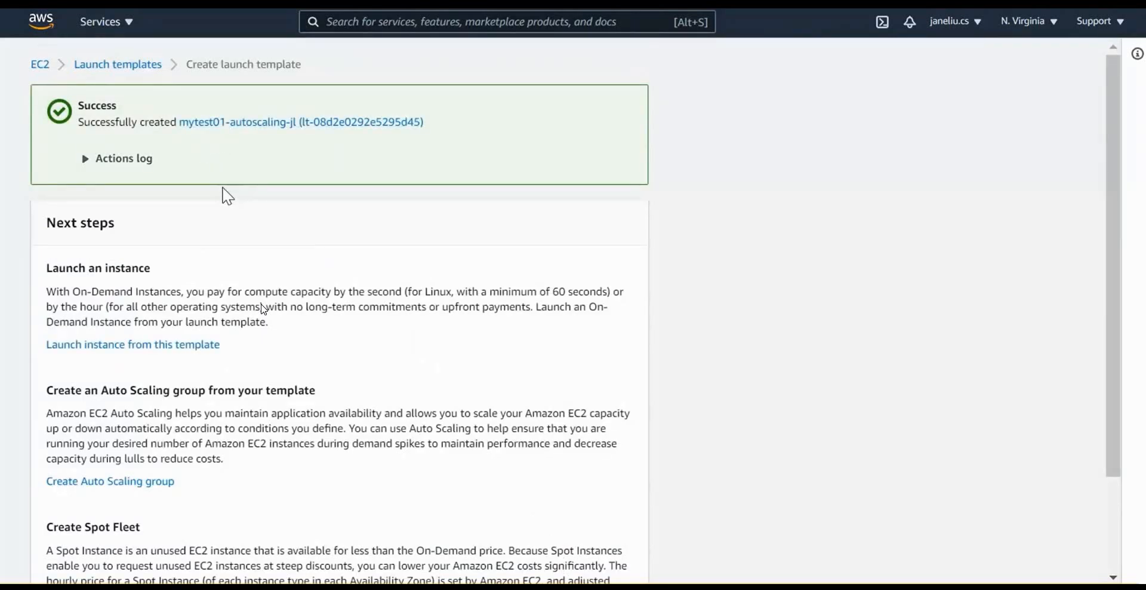
Return to the EC2 console and open its list of Auto Scaling groups.
click(40, 66)
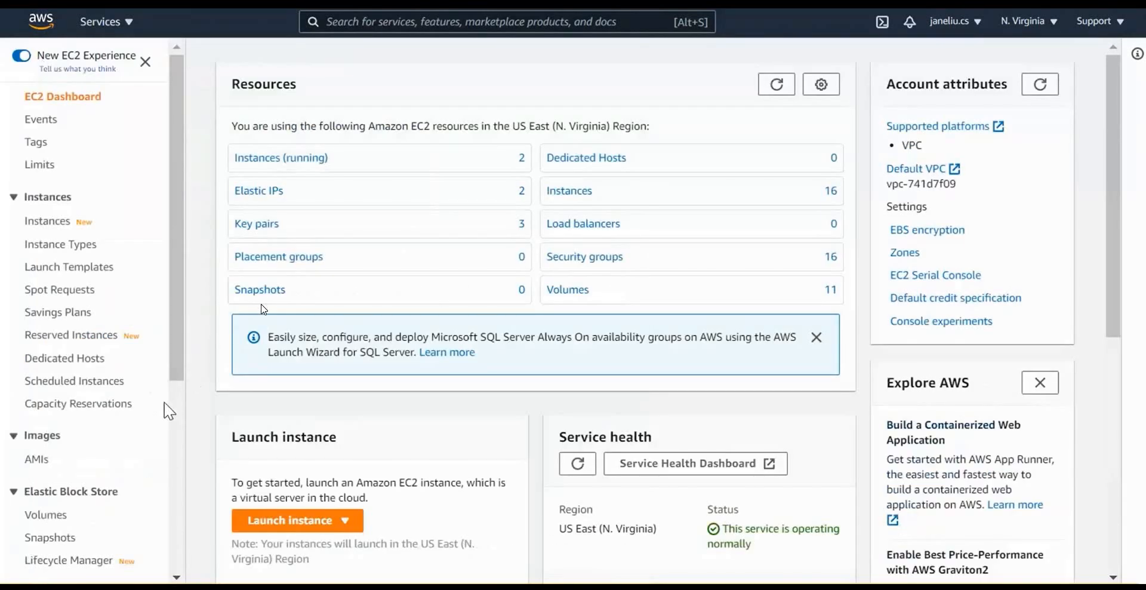
scroll(169, 411, down, 5)
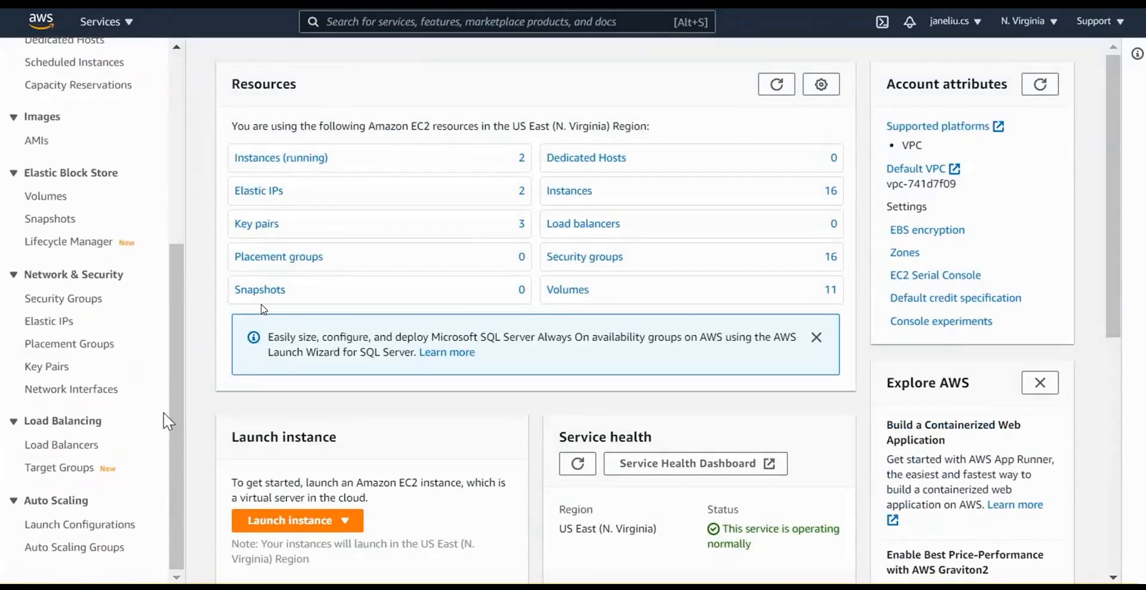
click(67, 547)
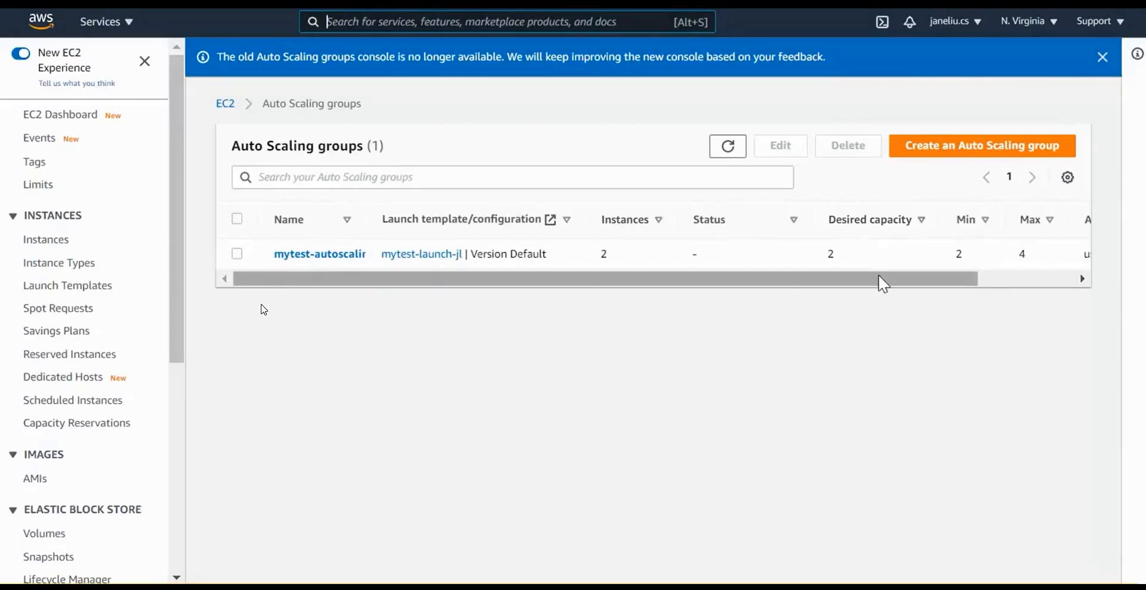
drag(883, 278, 716, 291)
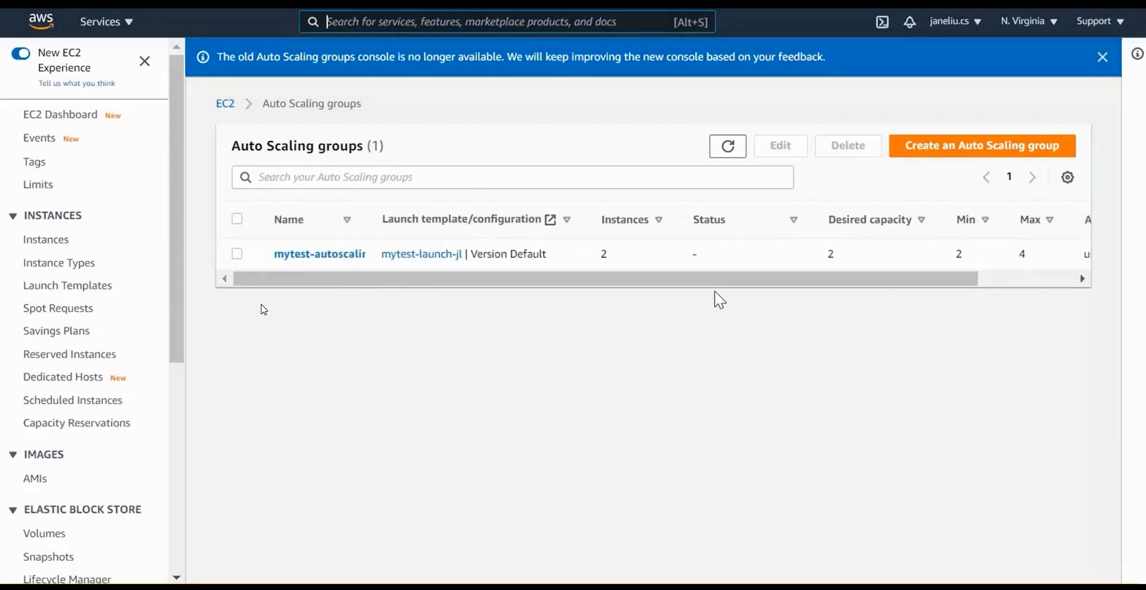
Start a new Auto Scaling group named mytest01-autoscaling-jl, based on the mytest01-autoscaling-jl launch template, and continue to its settings.
click(967, 150)
click(565, 273)
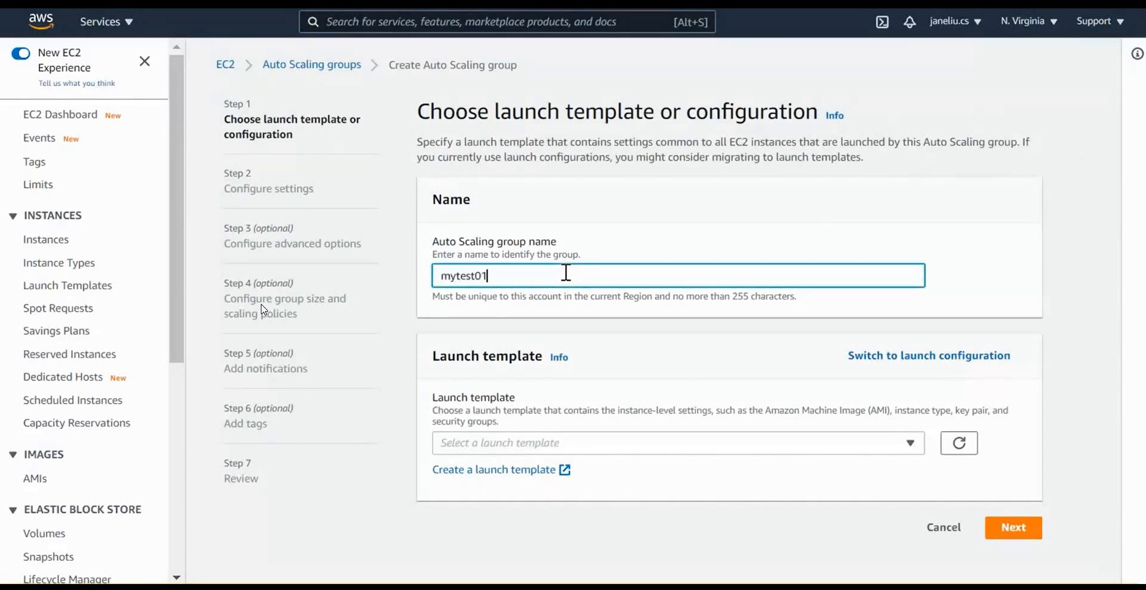
text(mytest01-autoscaling-jl)
click(664, 446)
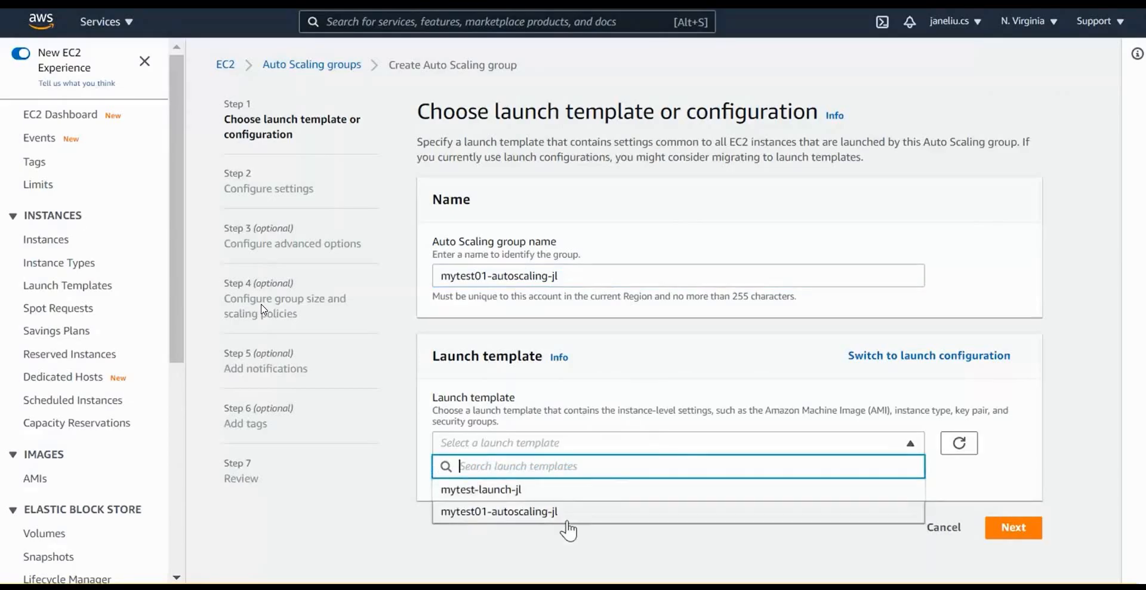
click(470, 514)
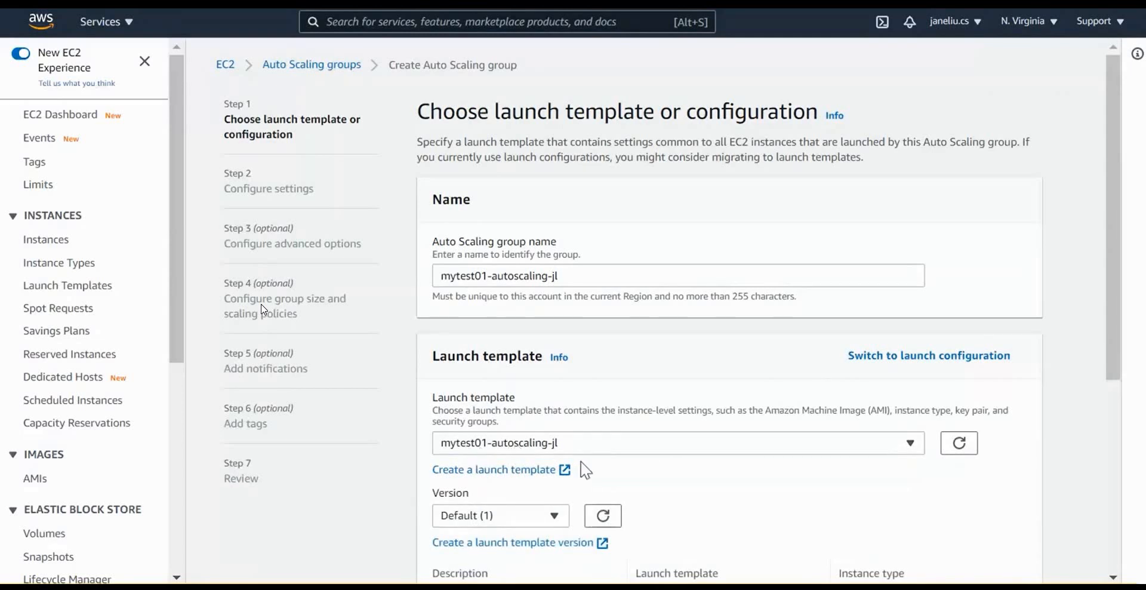
scroll(670, 451, down, 5)
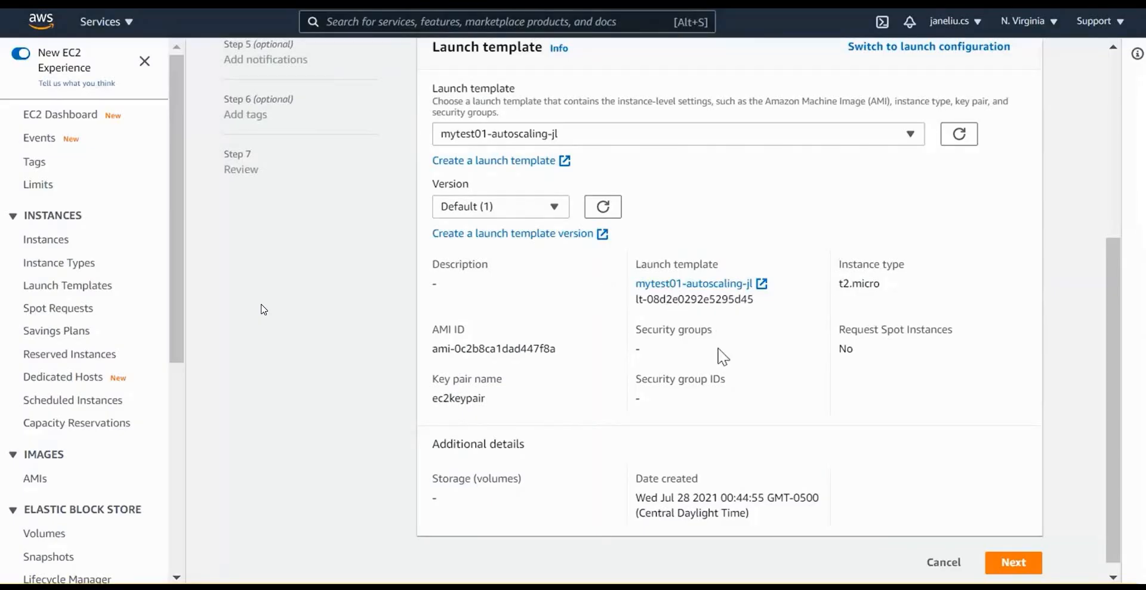
click(1013, 561)
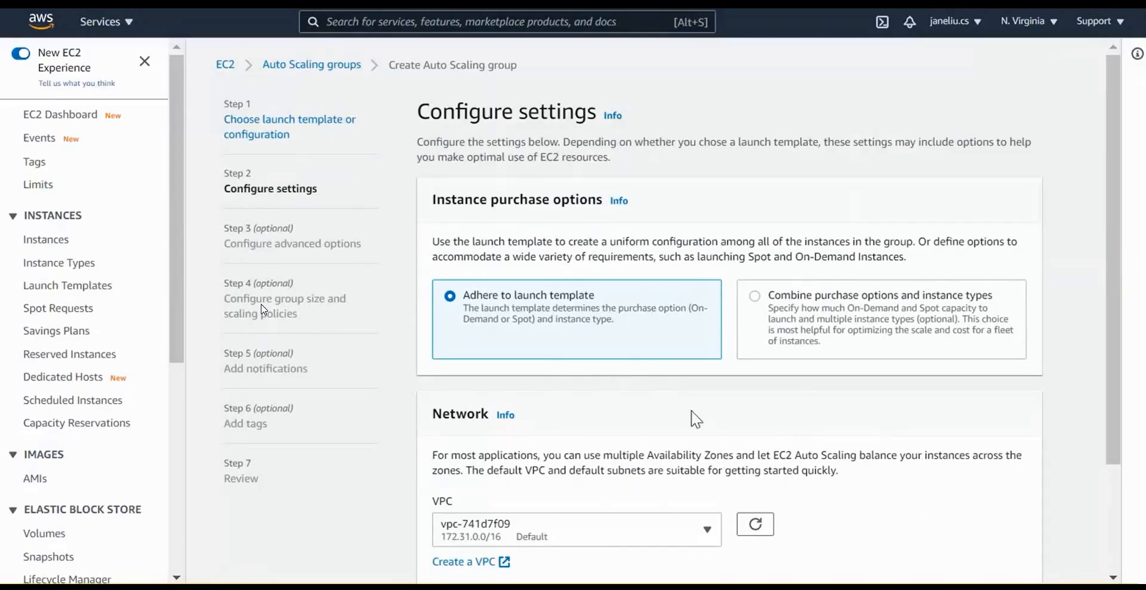
Keep the purchase options adhering to the launch template and set the group's VPC to vpctest-autoscaling-jl.
scroll(693, 421, down, 2)
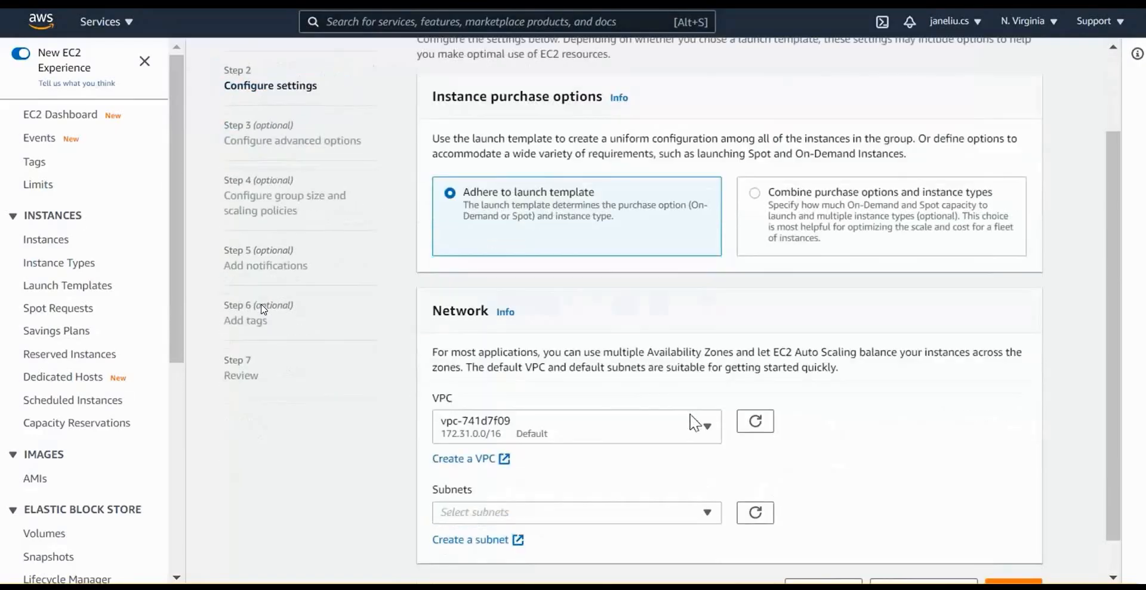
scroll(543, 367, down, 1)
click(669, 393)
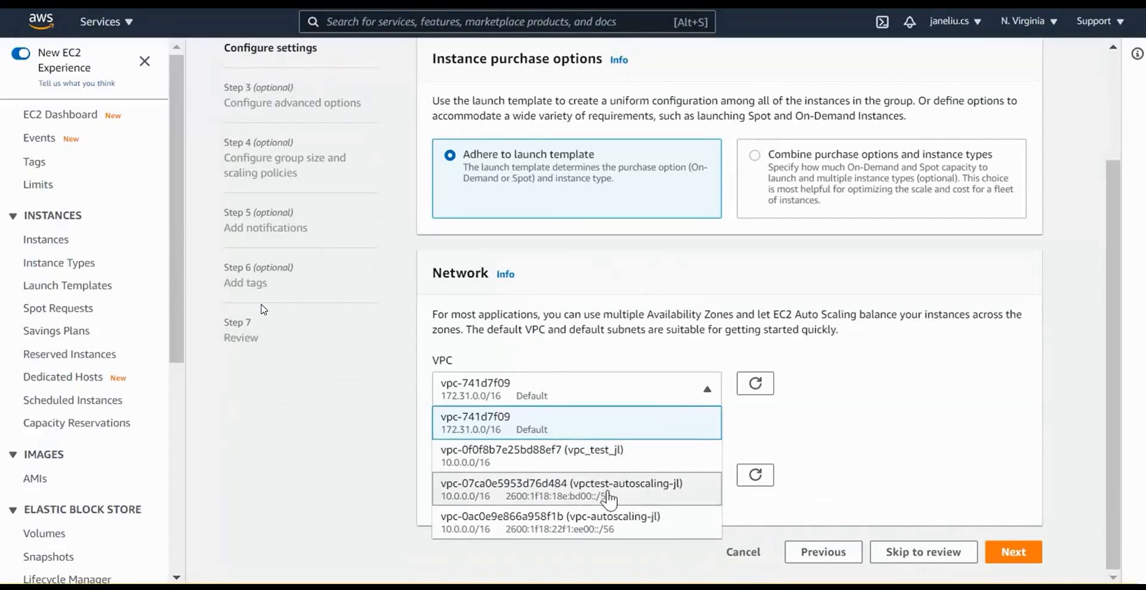
click(638, 495)
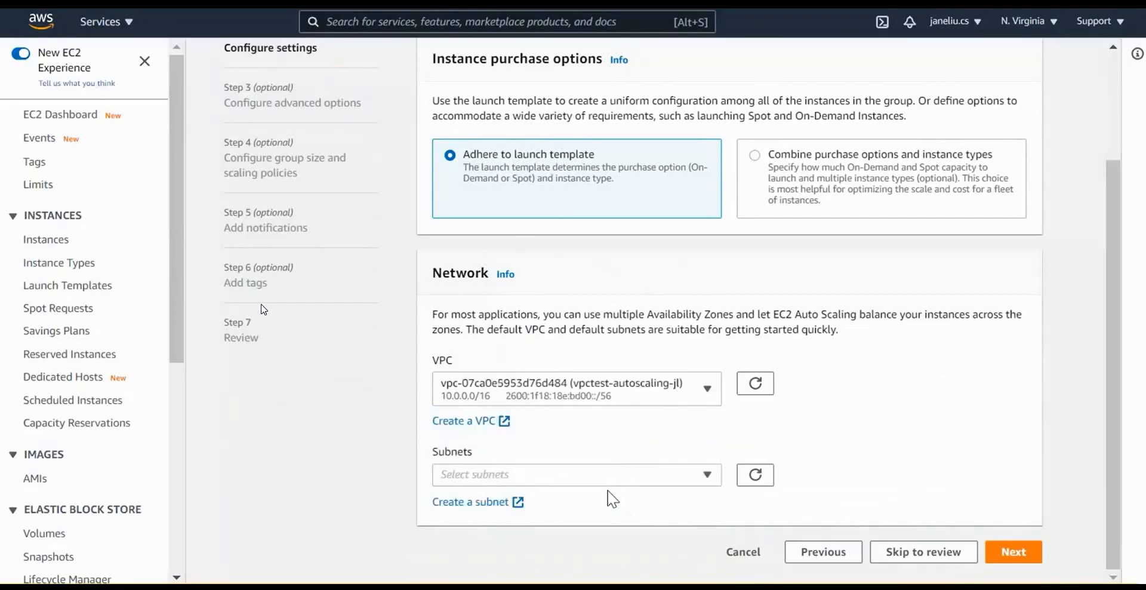
Add the mytest-autoscaling-publicsubnet-jl subnet in us-east-1d to the Auto Scaling group's network.
click(709, 478)
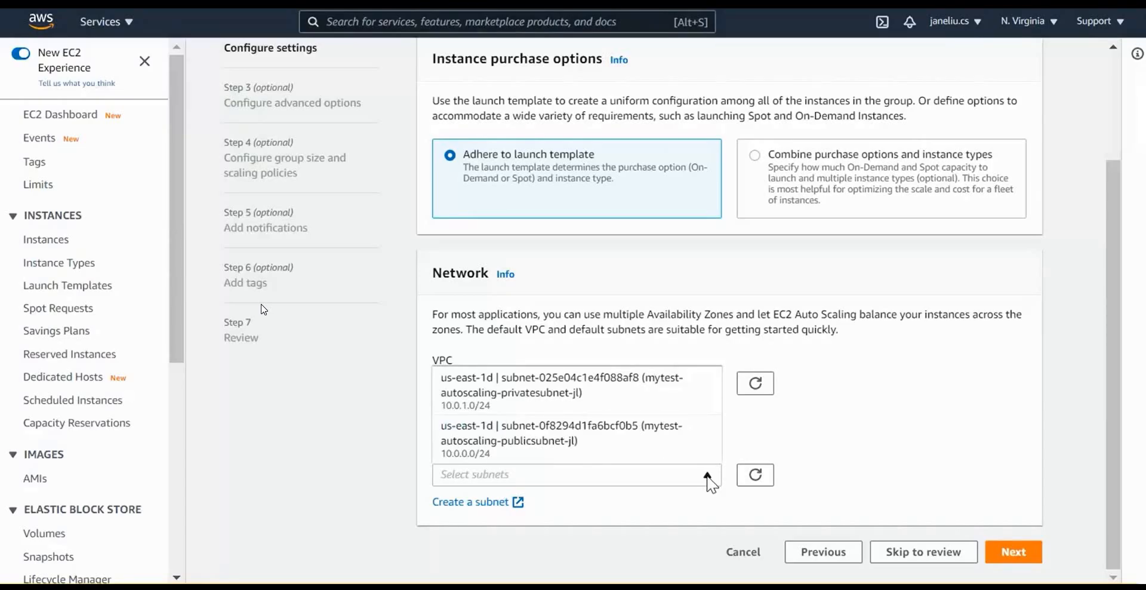
click(632, 453)
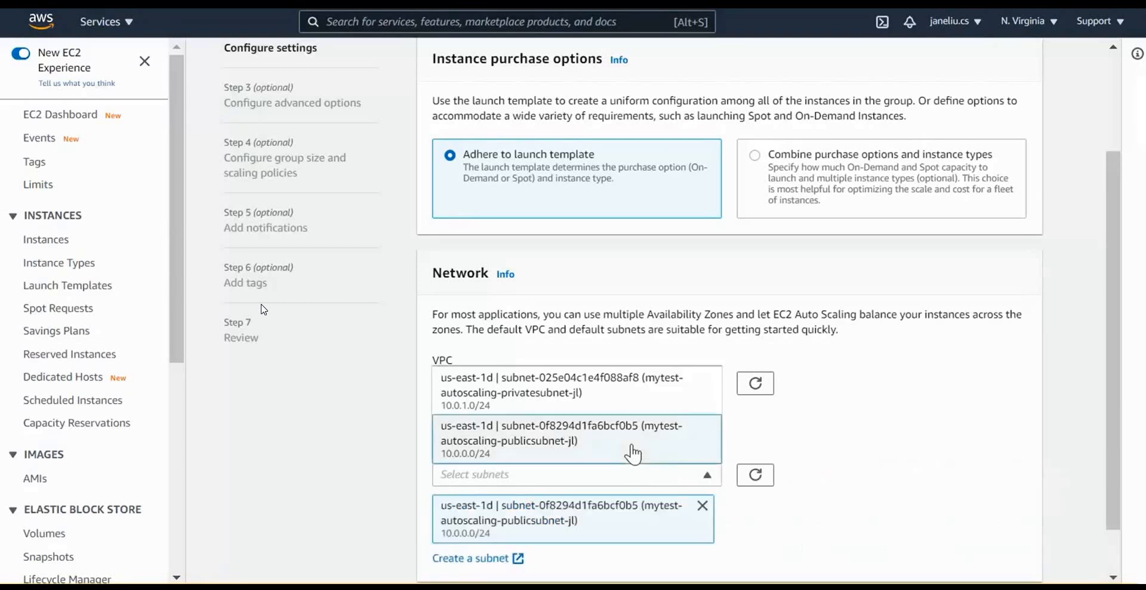
click(847, 494)
scroll(847, 494, down, 1)
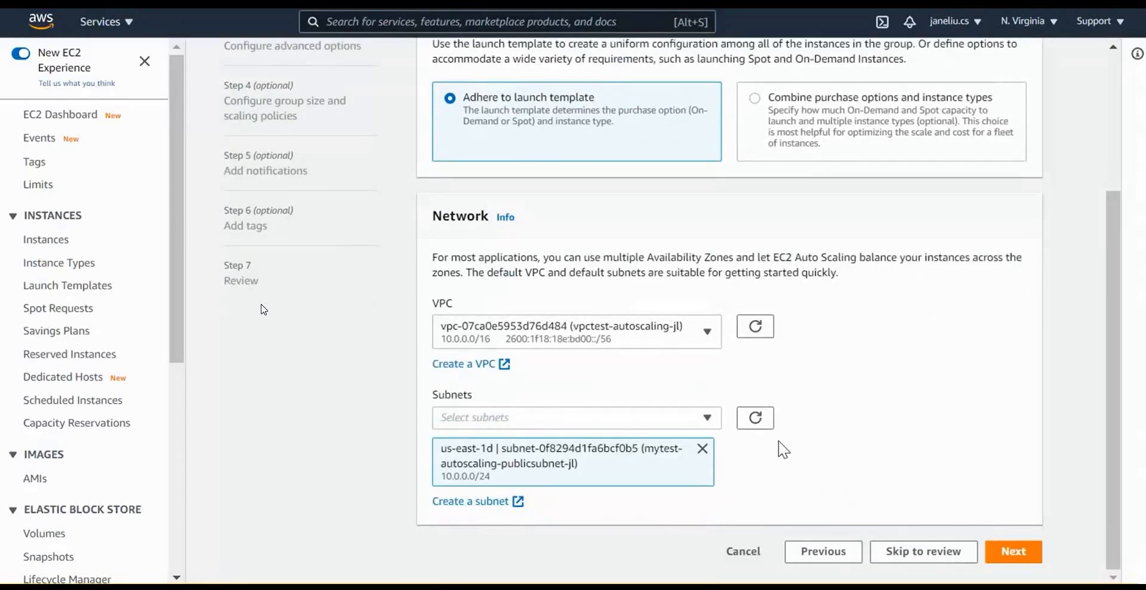
Accept the network settings and keep the advanced options with no load balancer and a 300-second health check grace period.
click(1011, 552)
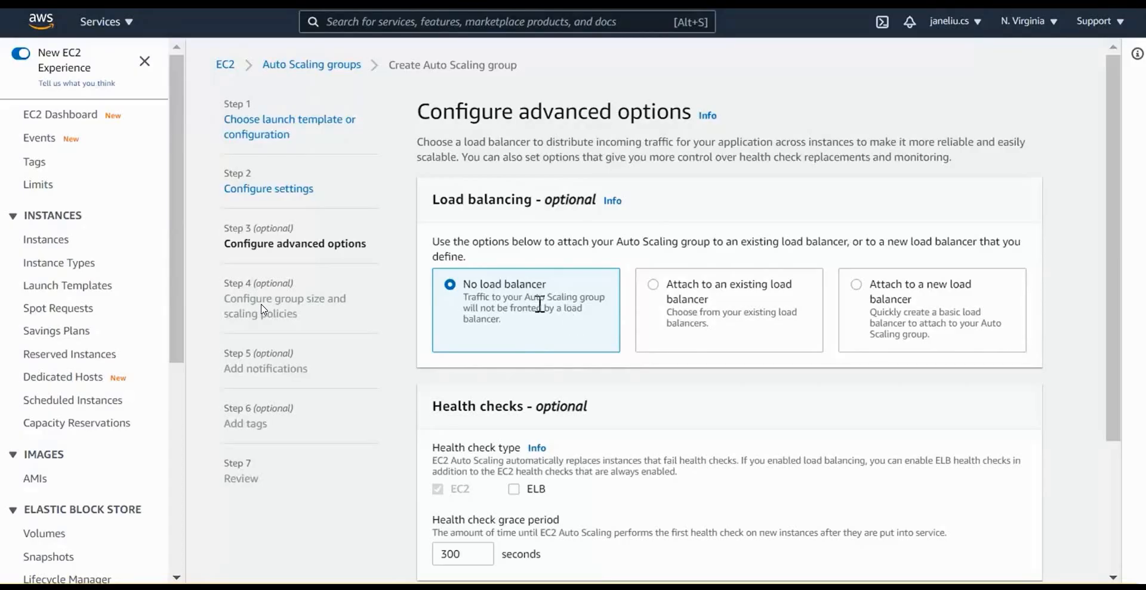
scroll(539, 305, down, 3)
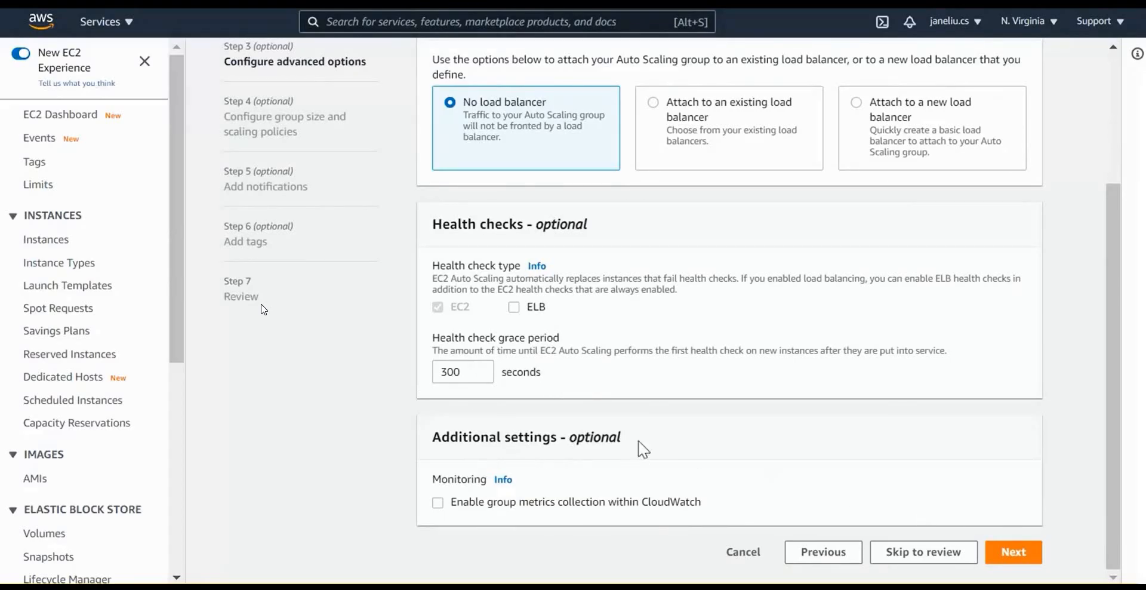
click(1018, 552)
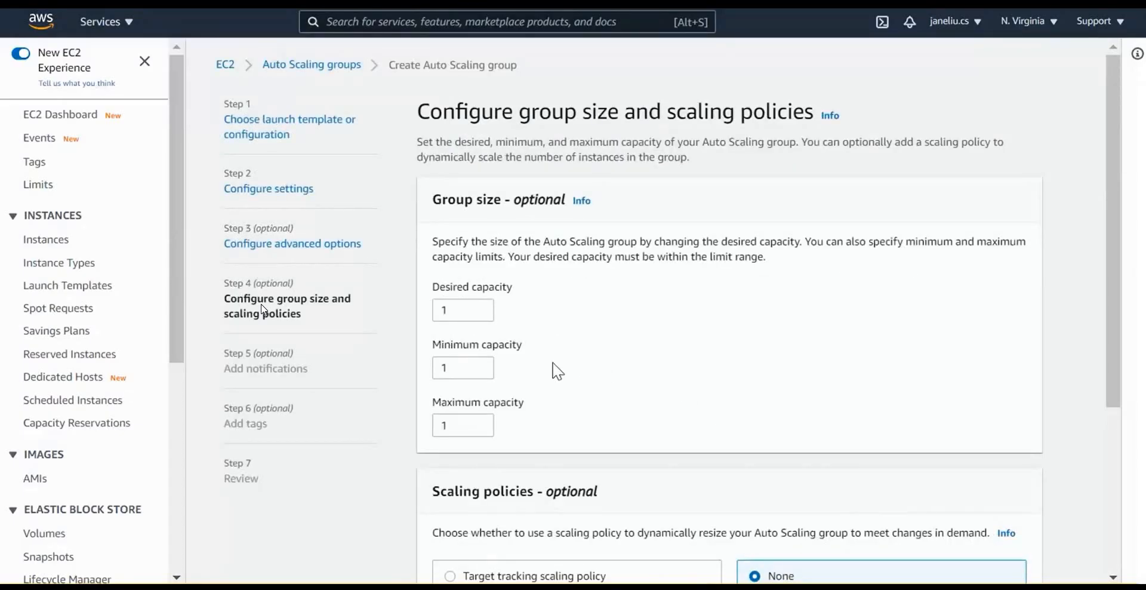
Set the group's desired capacity to 2, minimum capacity to 2 and maximum capacity to 4.
click(479, 306)
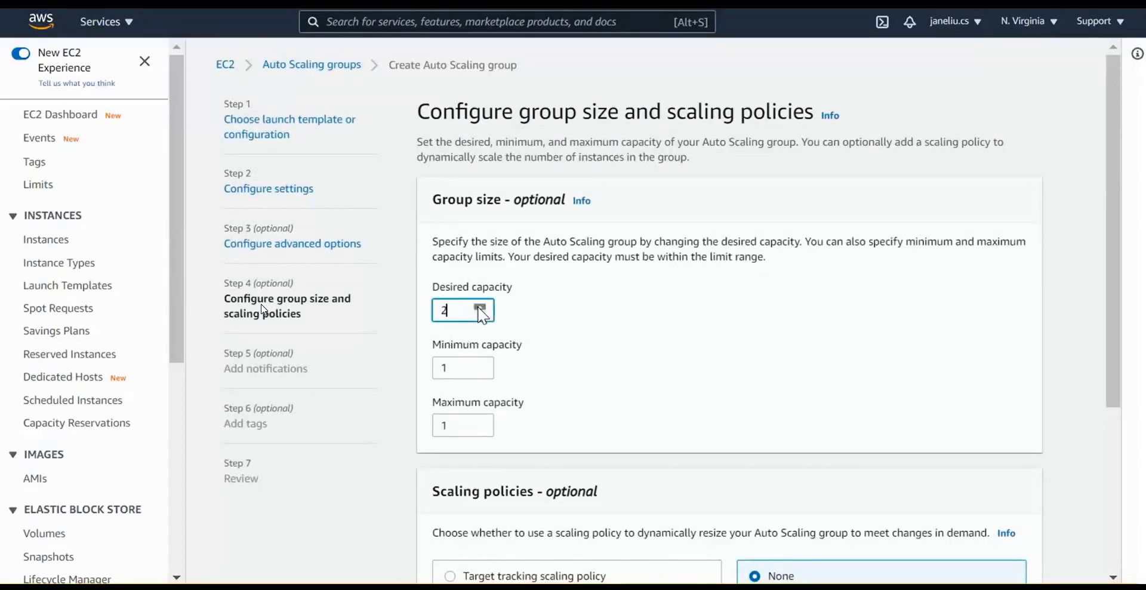
click(479, 363)
click(480, 421)
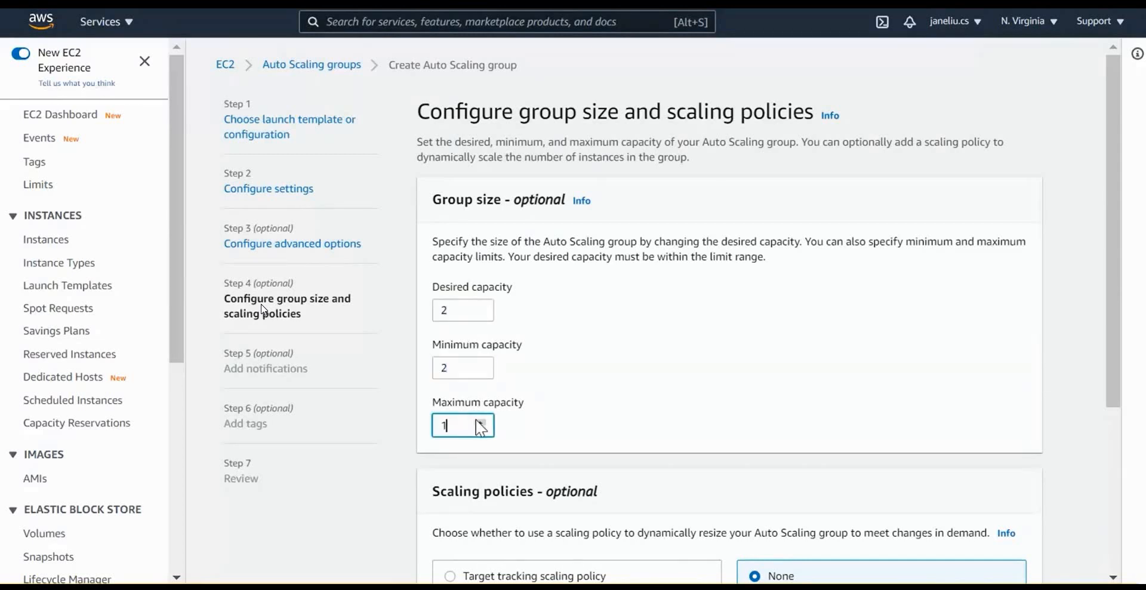
click(481, 421)
Use a target tracking scaling policy for the Auto Scaling group instead of none.
scroll(602, 374, down, 4)
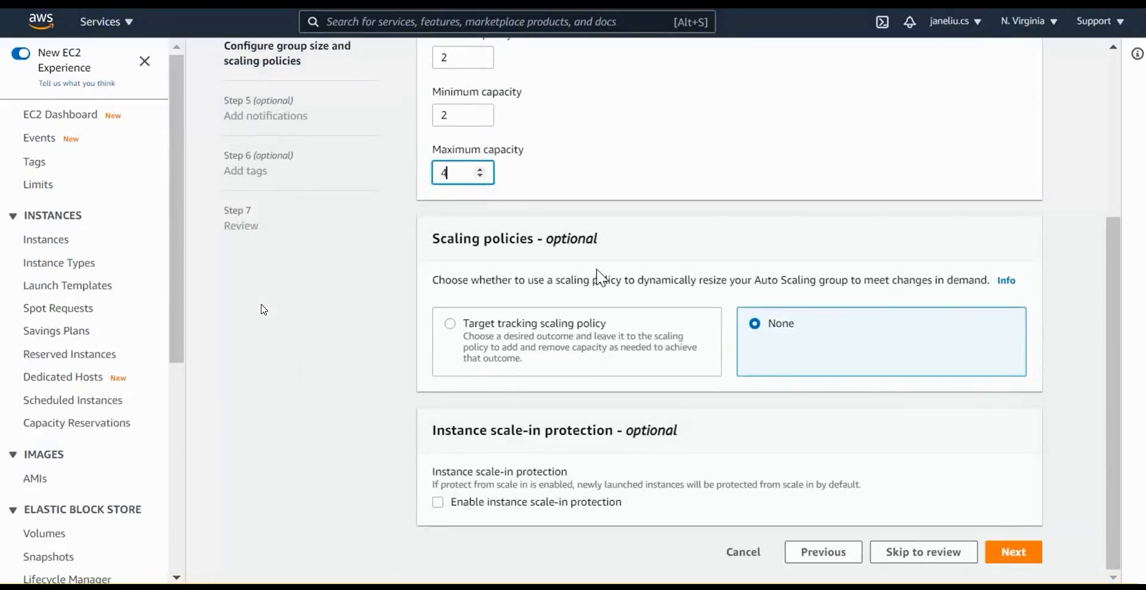
click(456, 325)
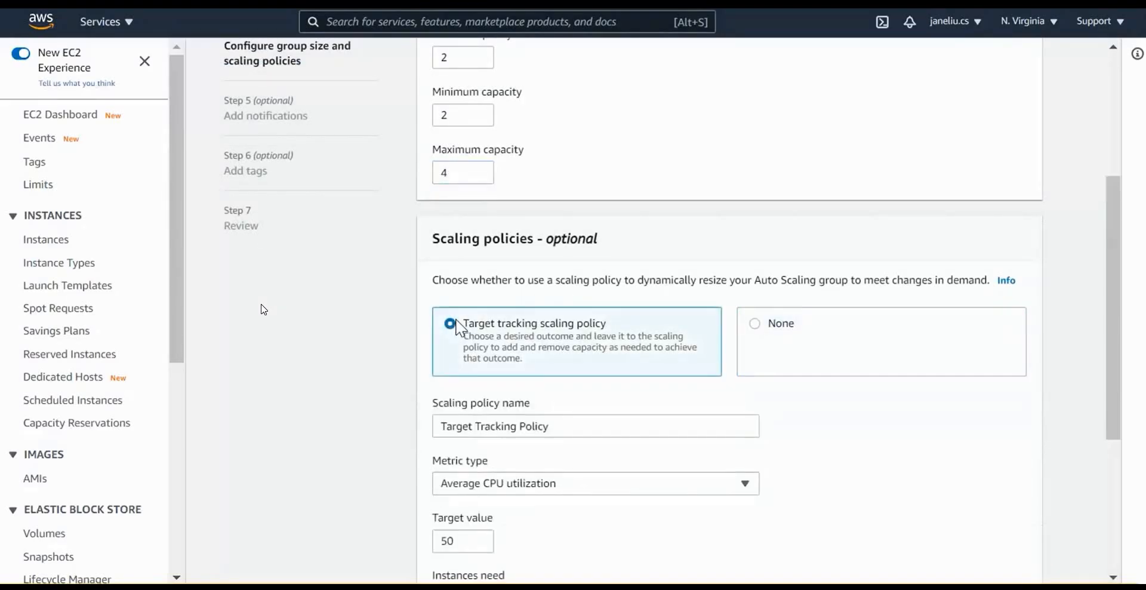
scroll(567, 351, down, 3)
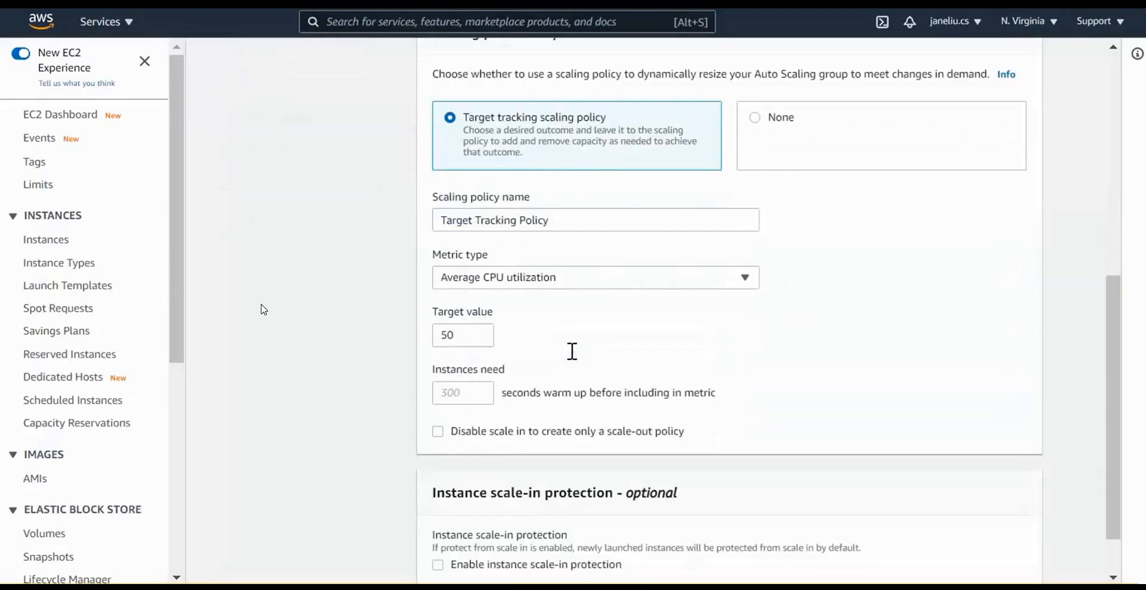
Name the scaling policy Target Tracking Policy 01 and choose Average CPU utilization as its metric type.
click(558, 223)
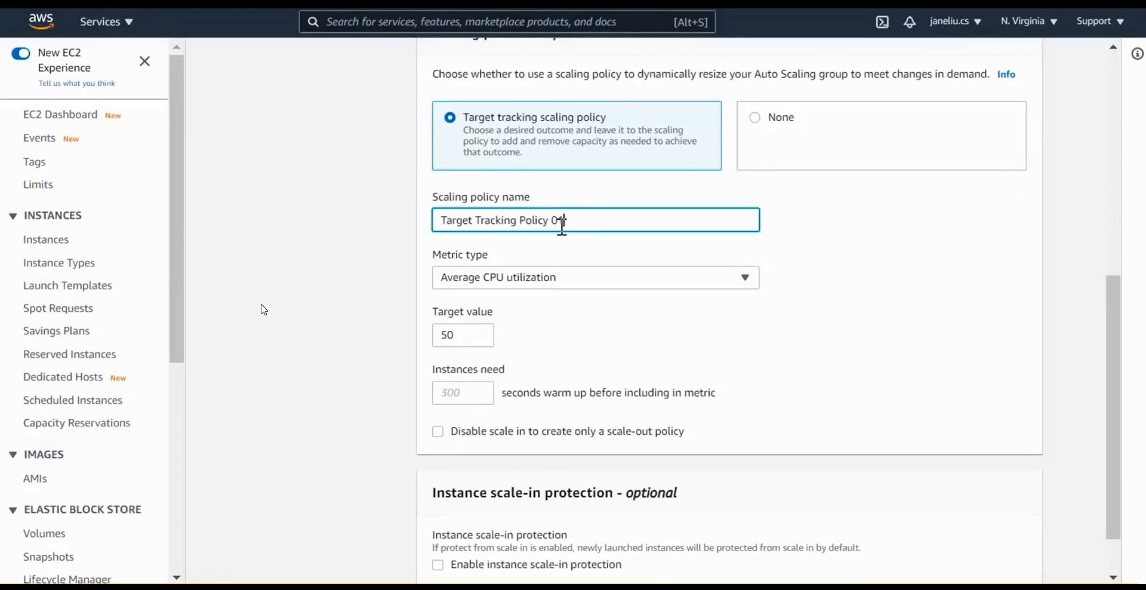
click(557, 279)
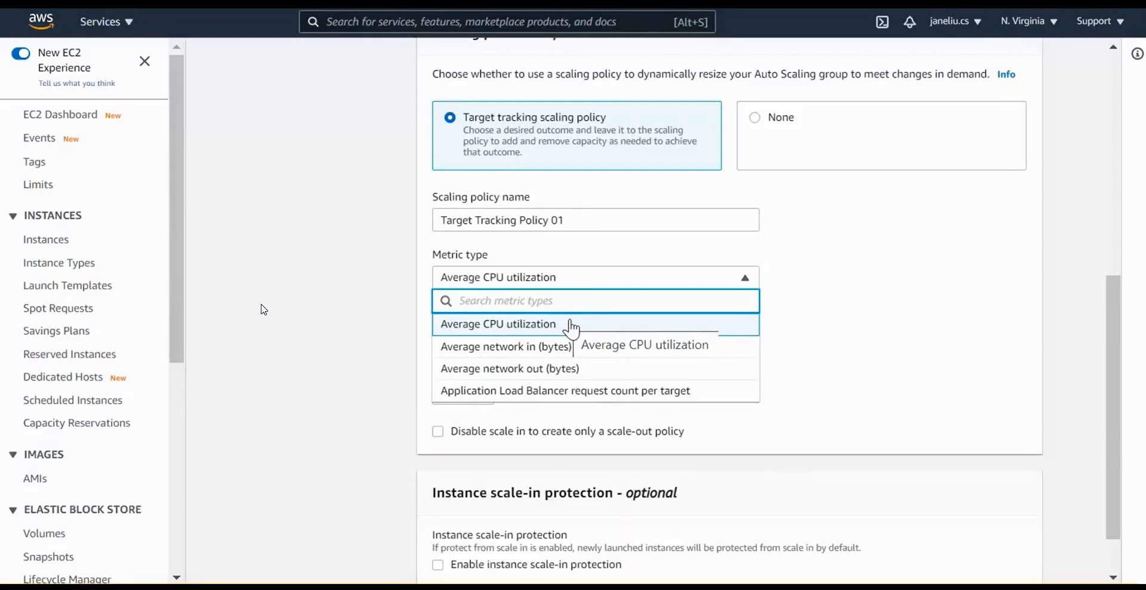
click(571, 326)
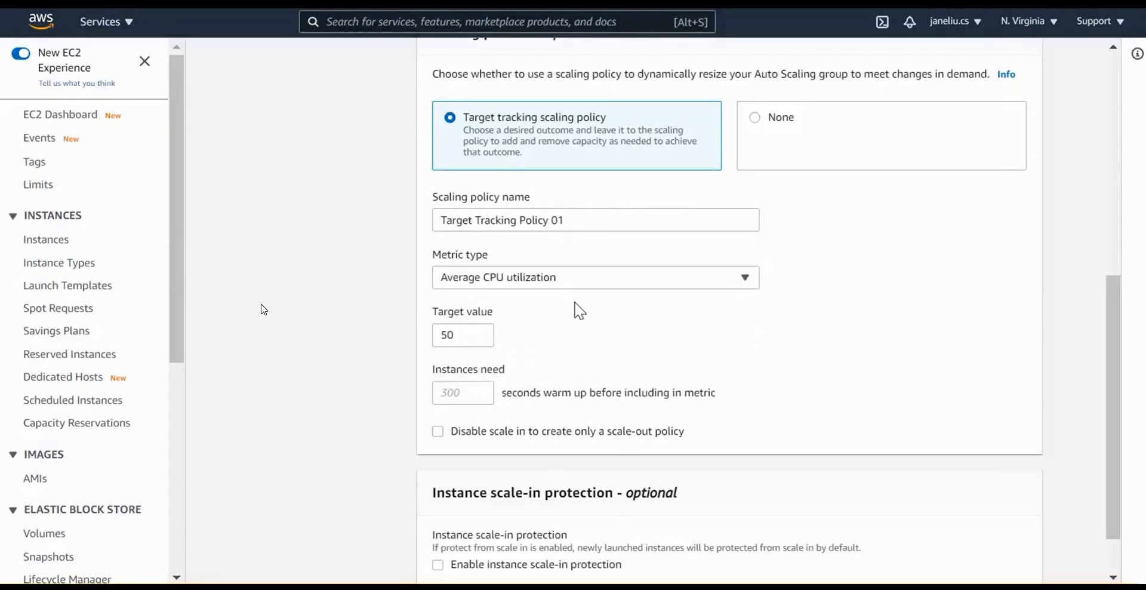
Set the scaling policy's target value to 60 and its instance warm-up time to 300 seconds.
drag(456, 335, 438, 333)
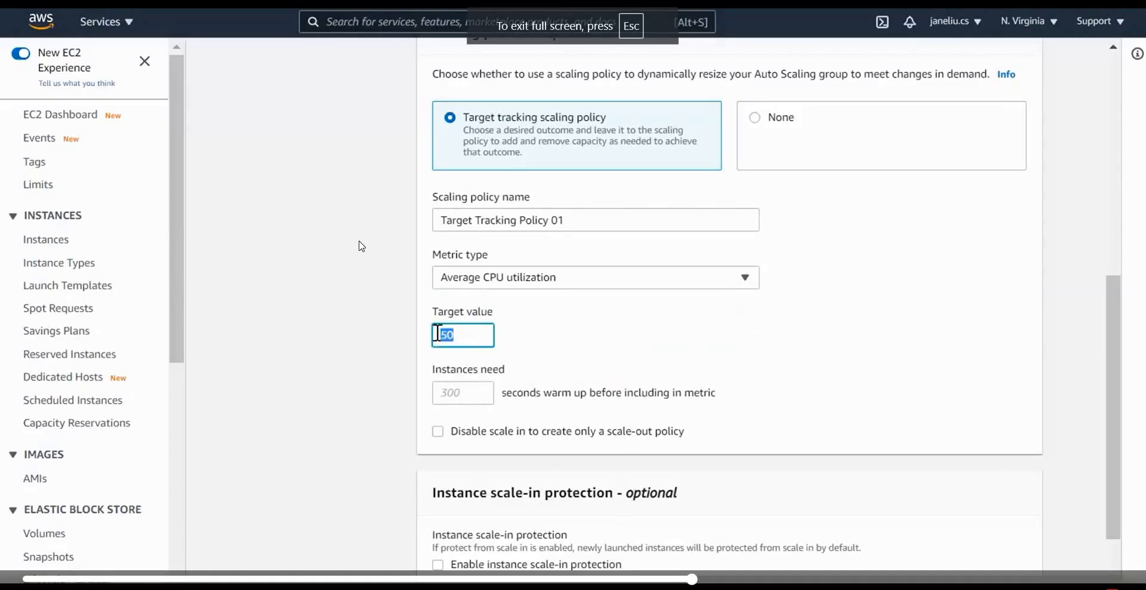
text(6)
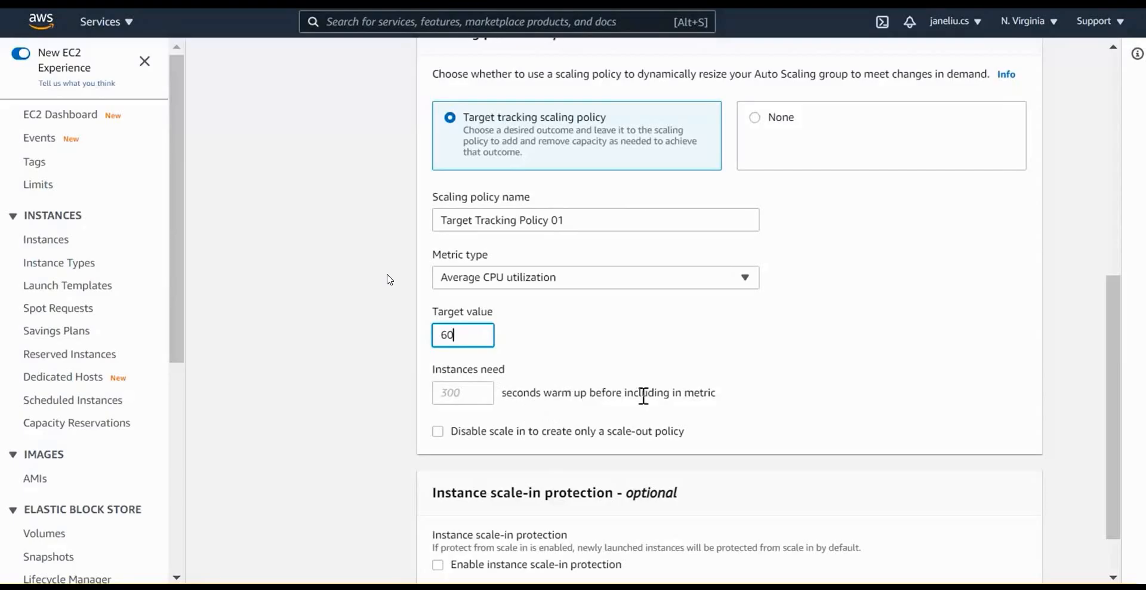
click(472, 388)
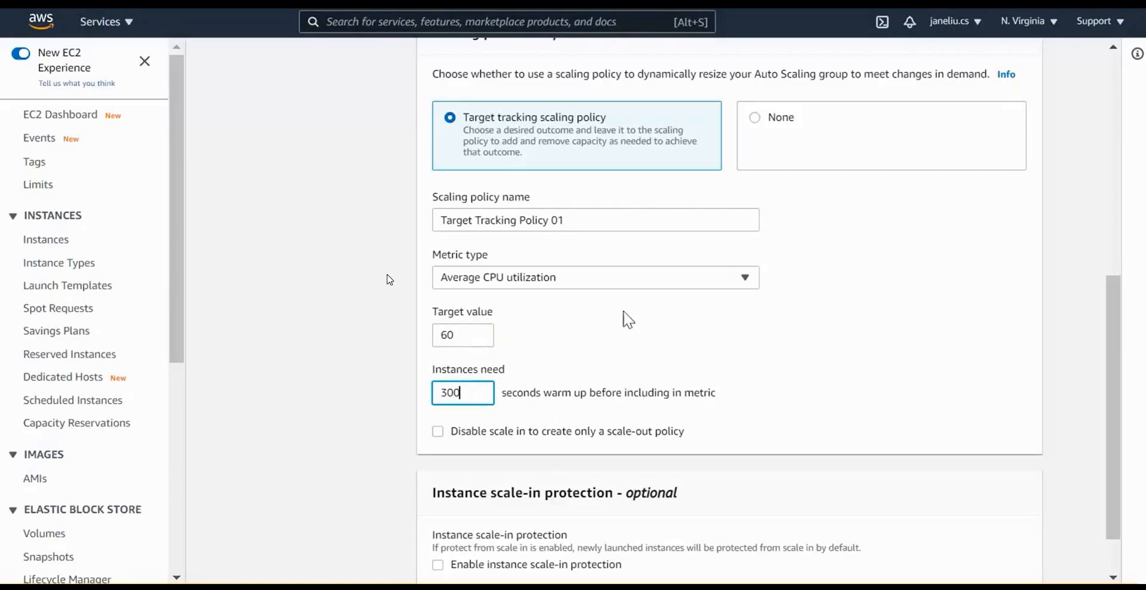
click(620, 365)
scroll(615, 358, down, 1)
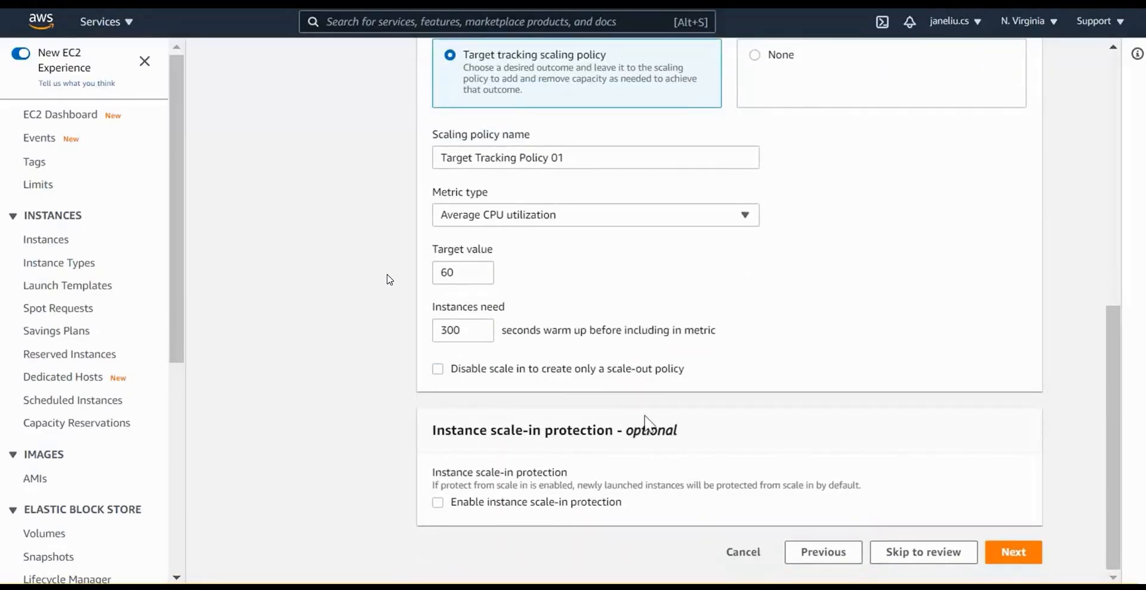
Accept the group size and scaling settings and proceed to the review without adding notifications or tags.
click(1023, 555)
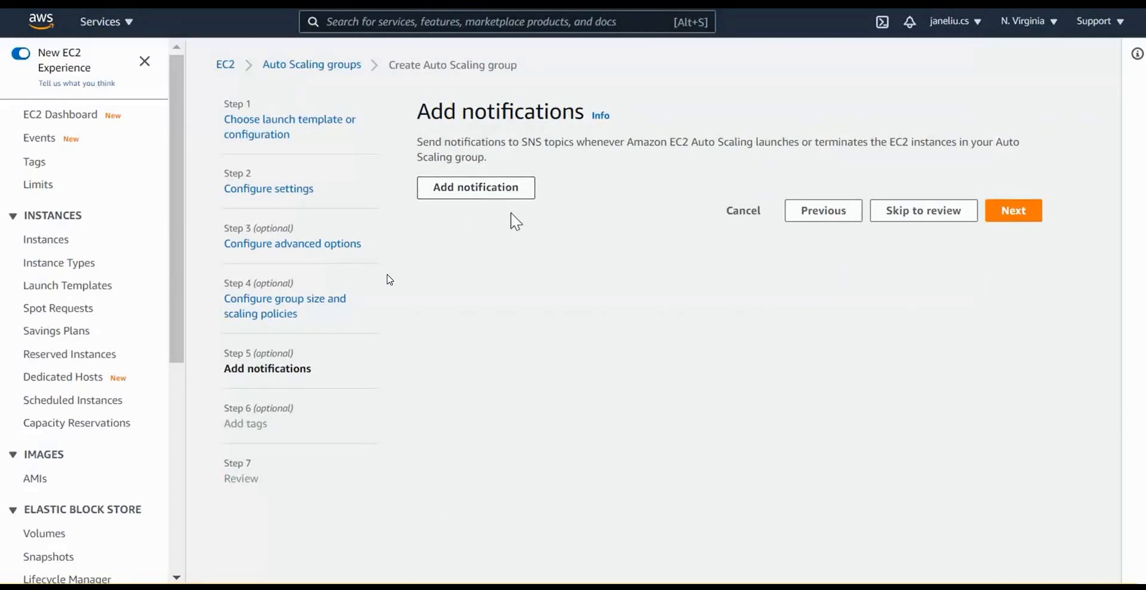
click(1025, 224)
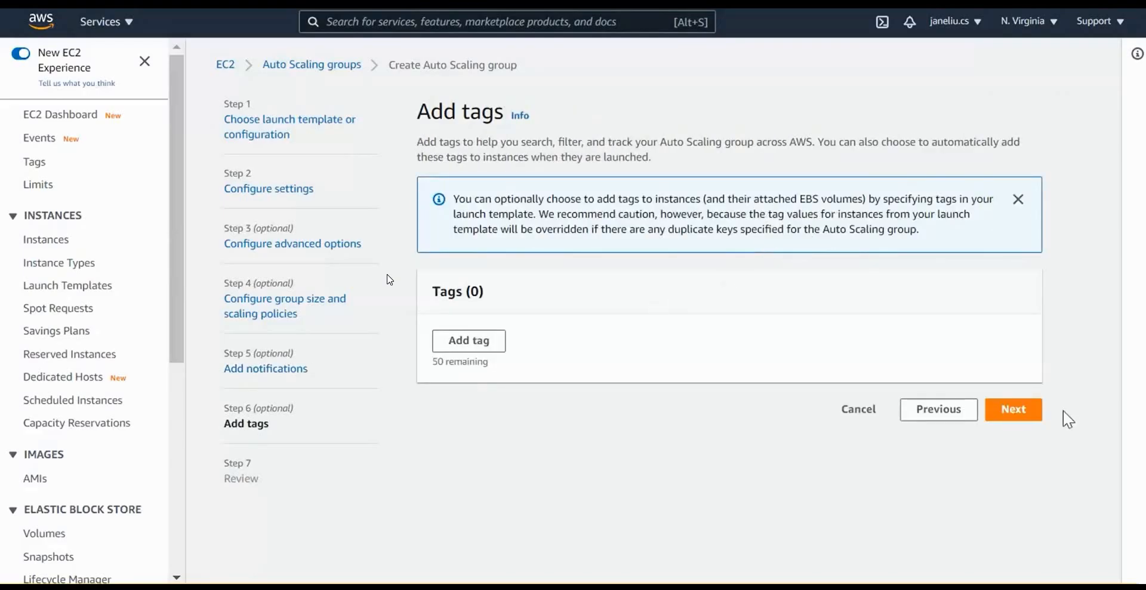
click(1006, 416)
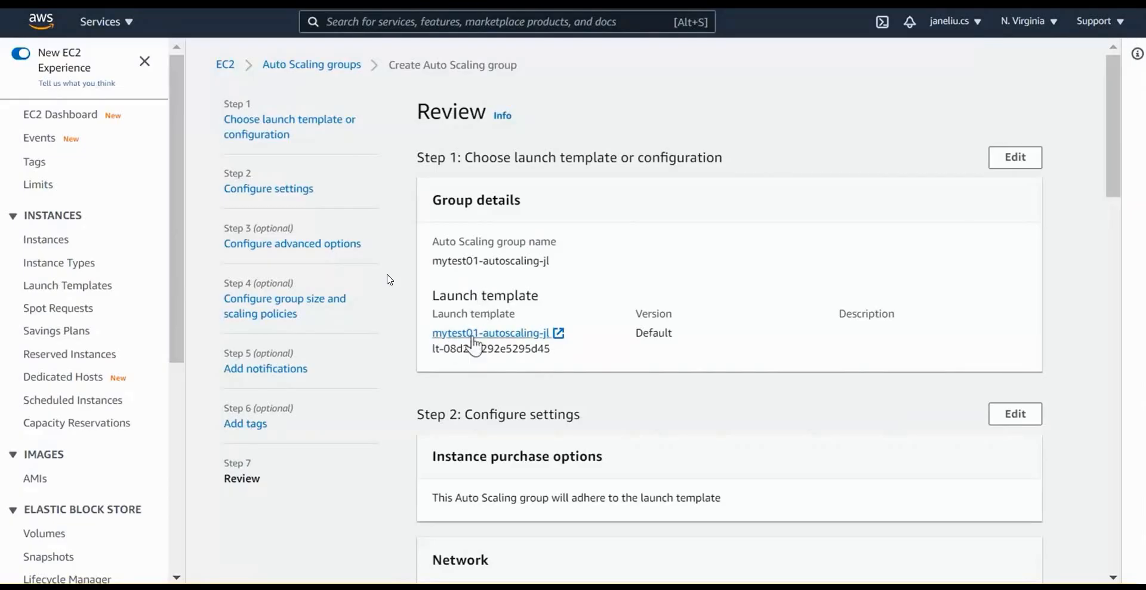
Review the full configuration of mytest01-autoscaling-jl, from launch template to tags, and create the Auto Scaling group.
scroll(520, 358, down, 1)
scroll(520, 359, down, 3)
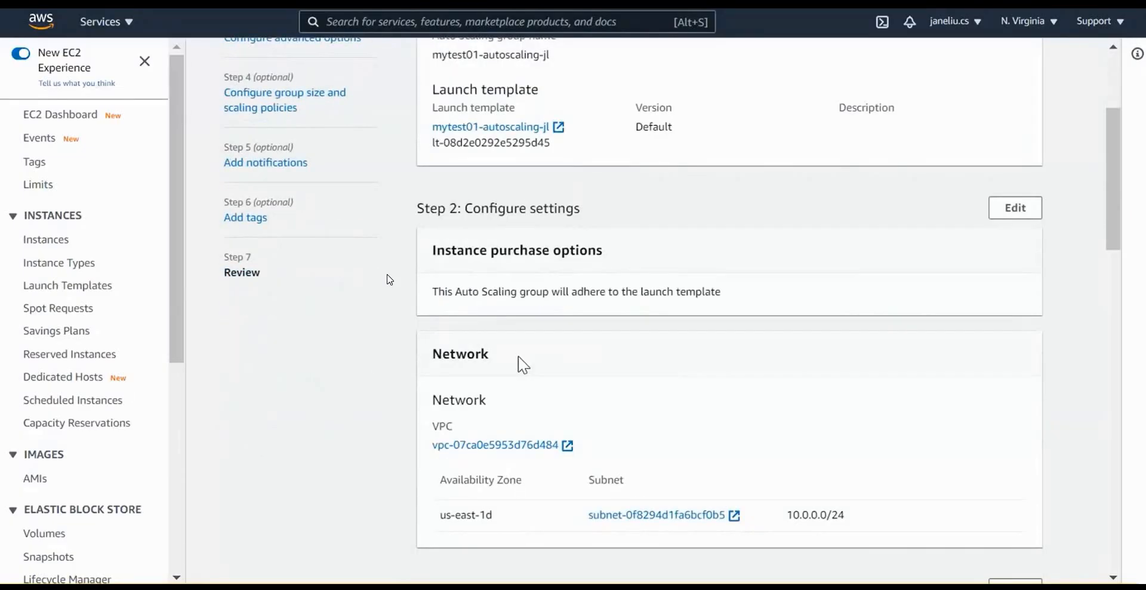
scroll(547, 280, down, 2)
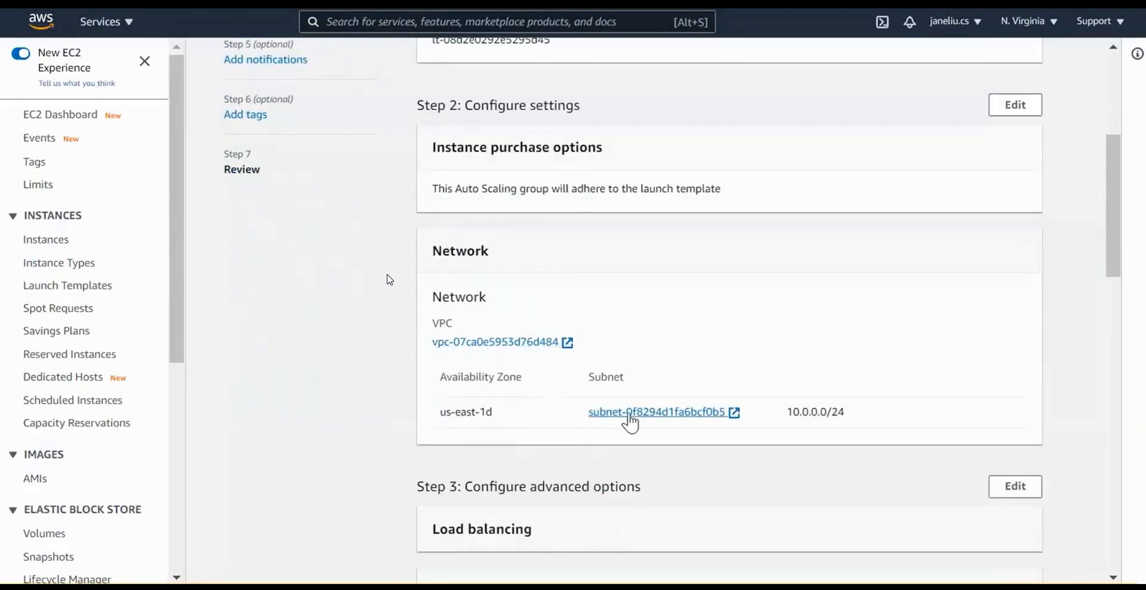
scroll(632, 448, down, 3)
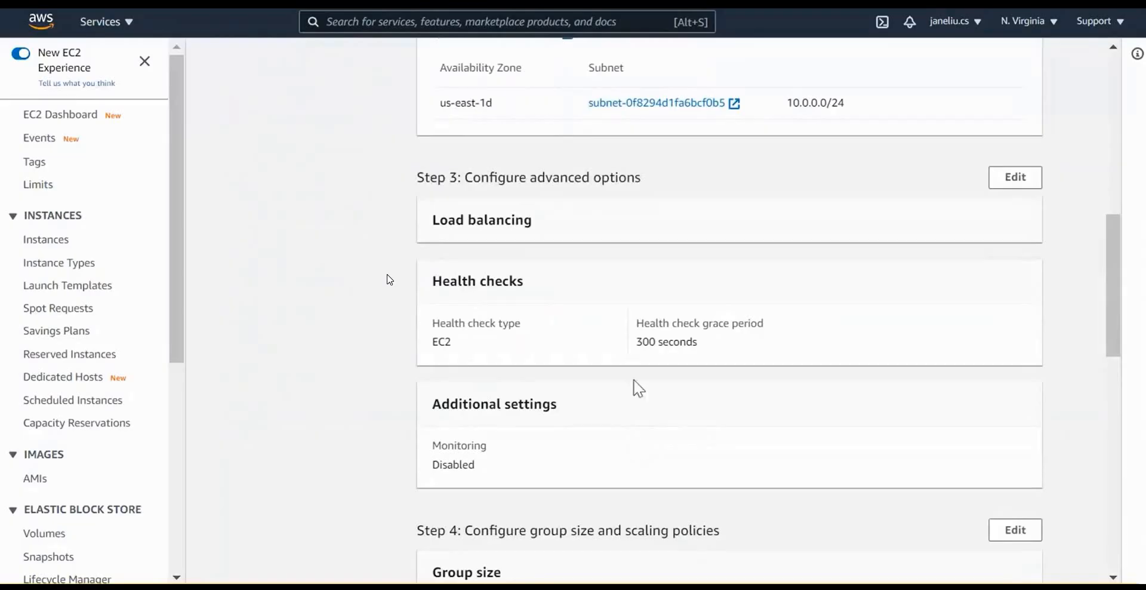
scroll(632, 388, down, 4)
scroll(626, 338, down, 5)
scroll(626, 338, up, 4)
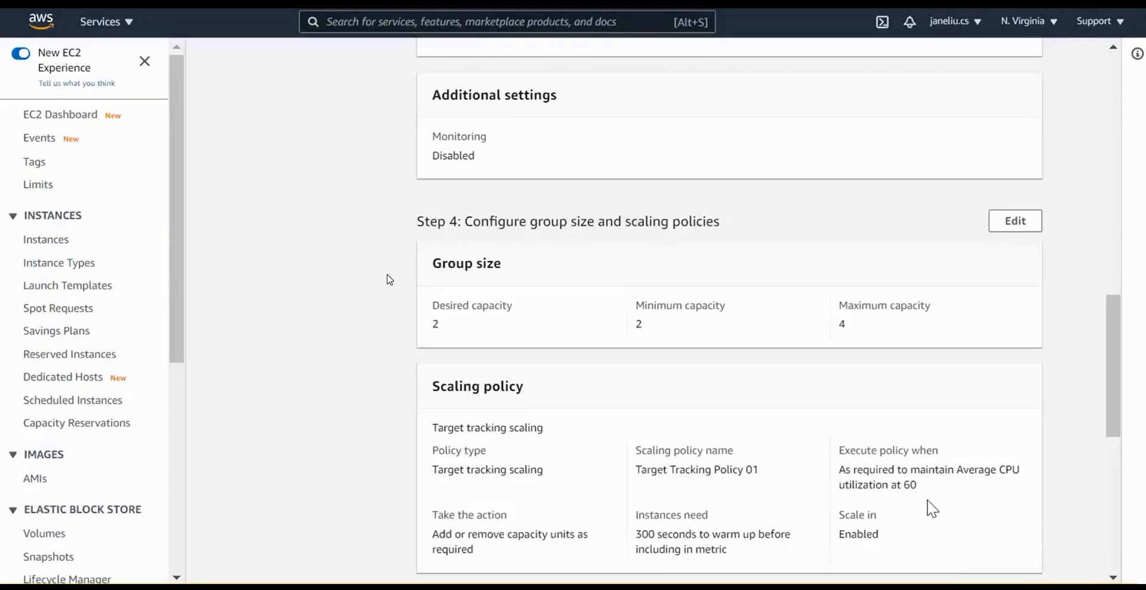
scroll(933, 475, down, 5)
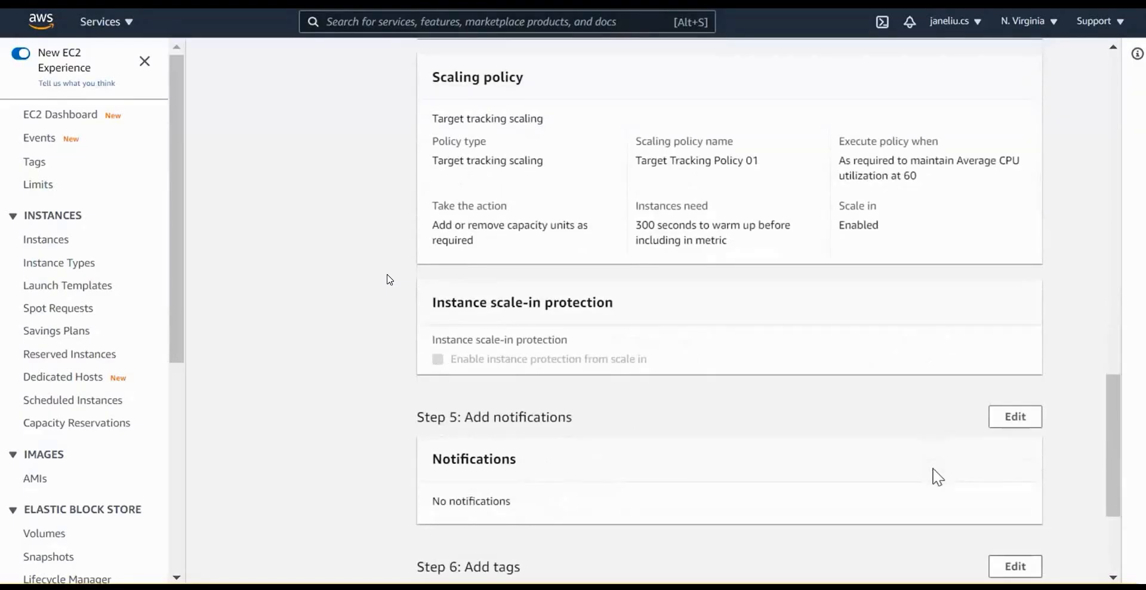
scroll(936, 476, down, 3)
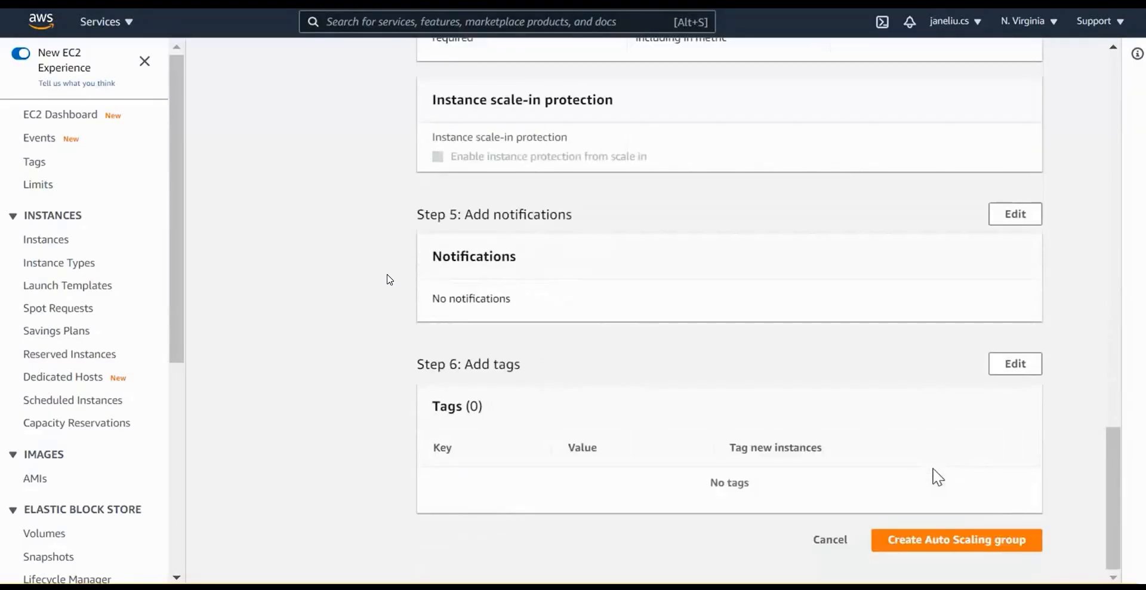
click(939, 544)
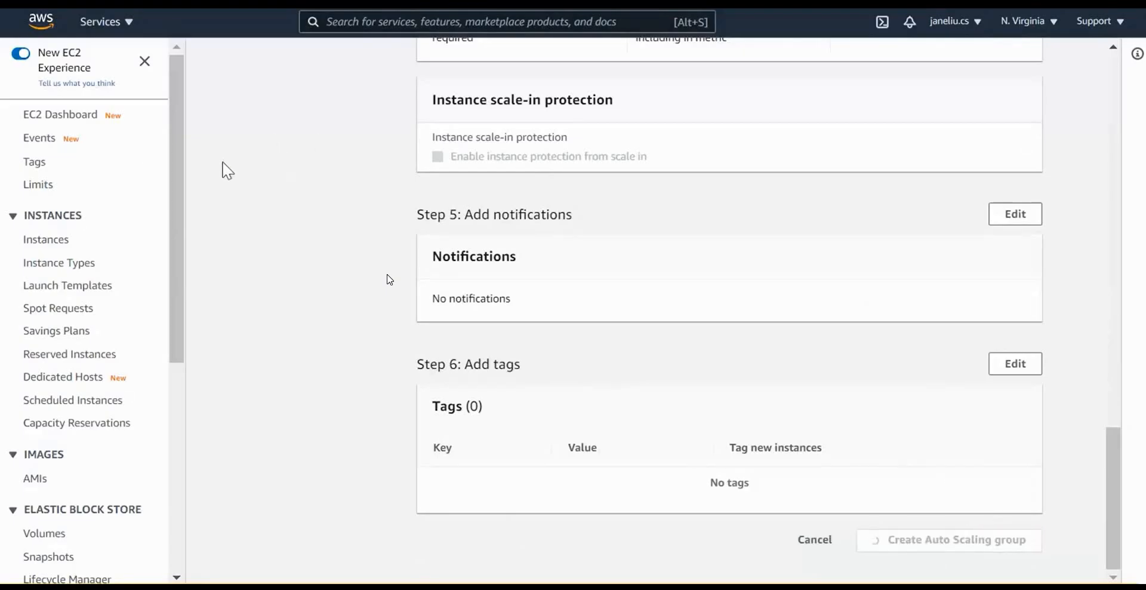
Look through the running and the complete EC2 instance lists and open the summary of instance i-0c2b78f1941c54326.
click(52, 117)
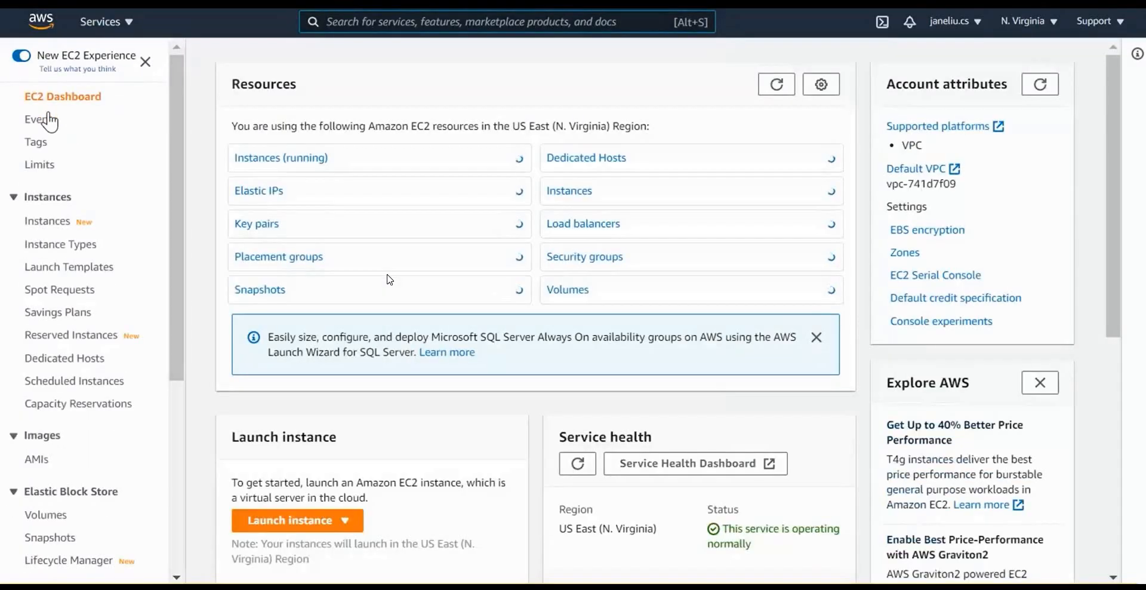
click(257, 162)
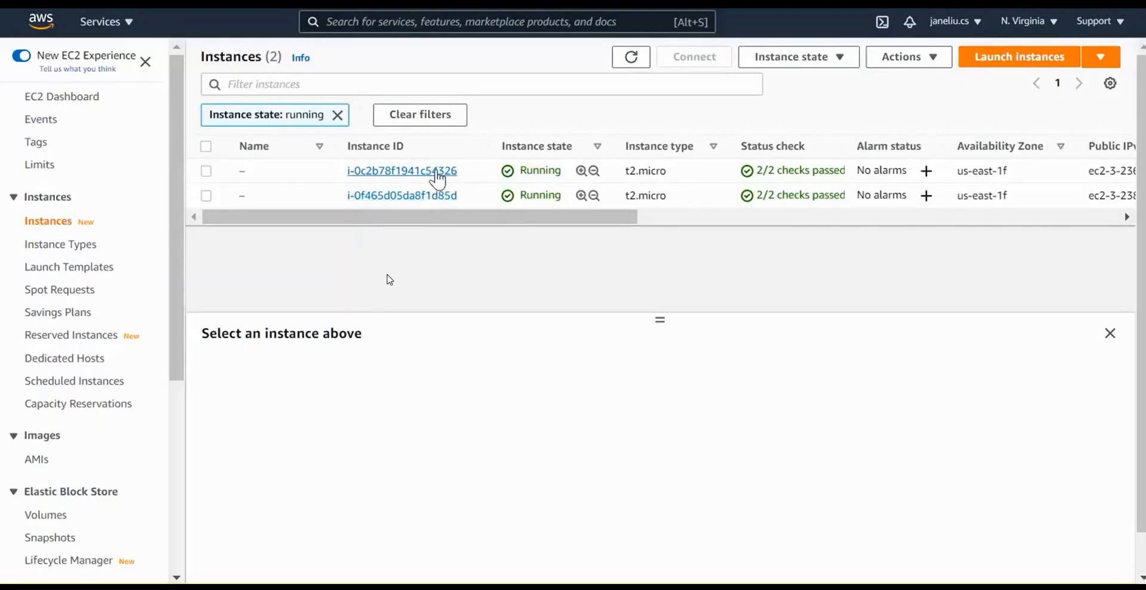
click(62, 223)
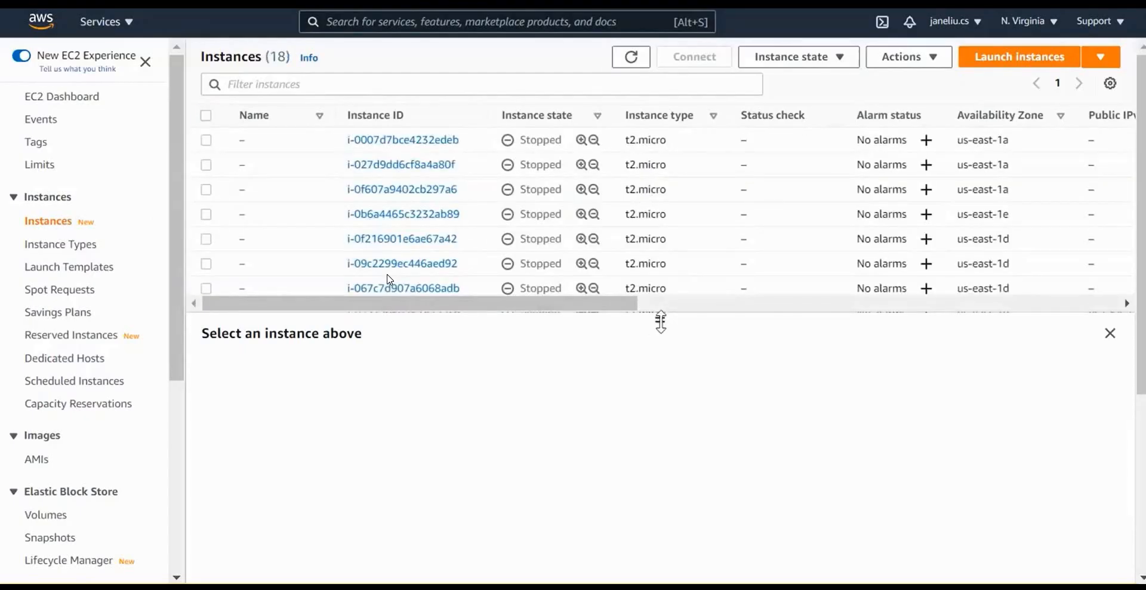
drag(660, 322, 660, 461)
scroll(627, 210, down, 3)
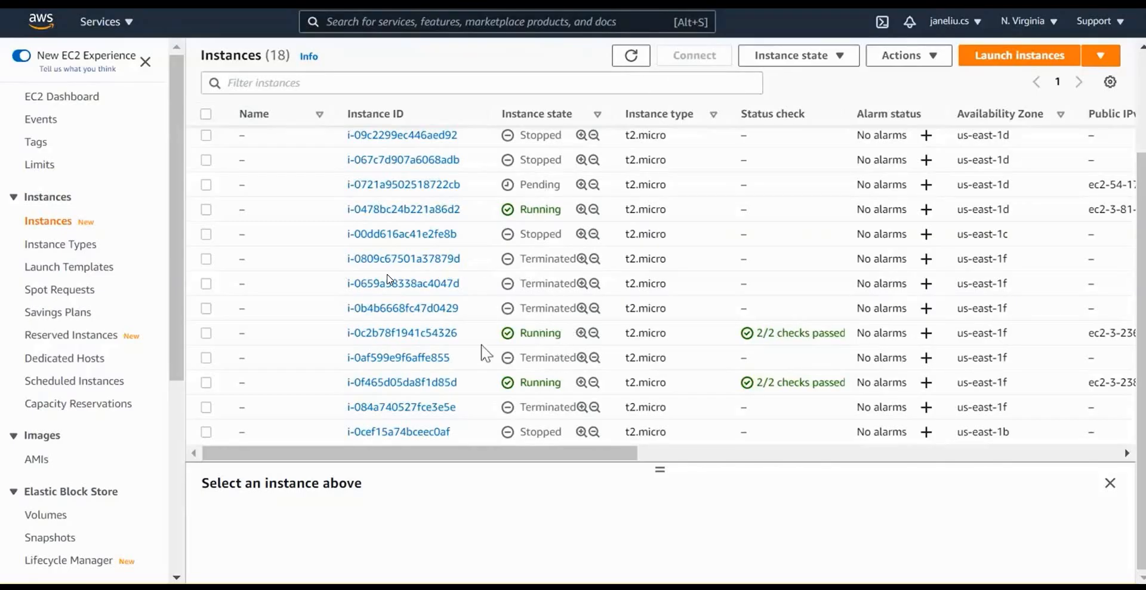
click(434, 336)
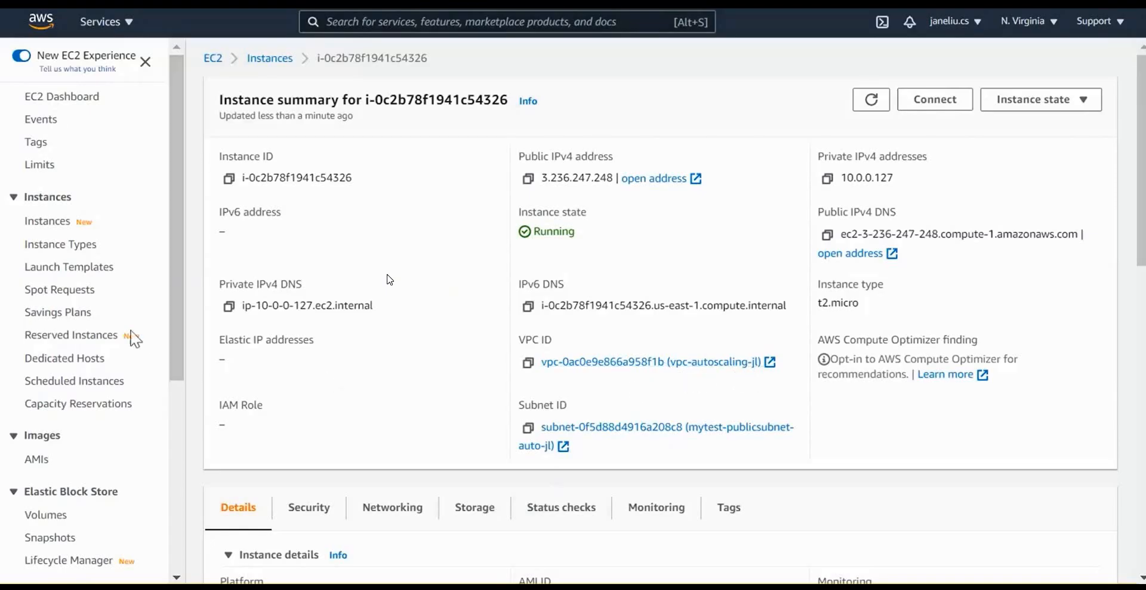
Go back to the instance list and examine the summary and details of instance i-0478bc24b221a86d2 in us-east-1d.
click(60, 222)
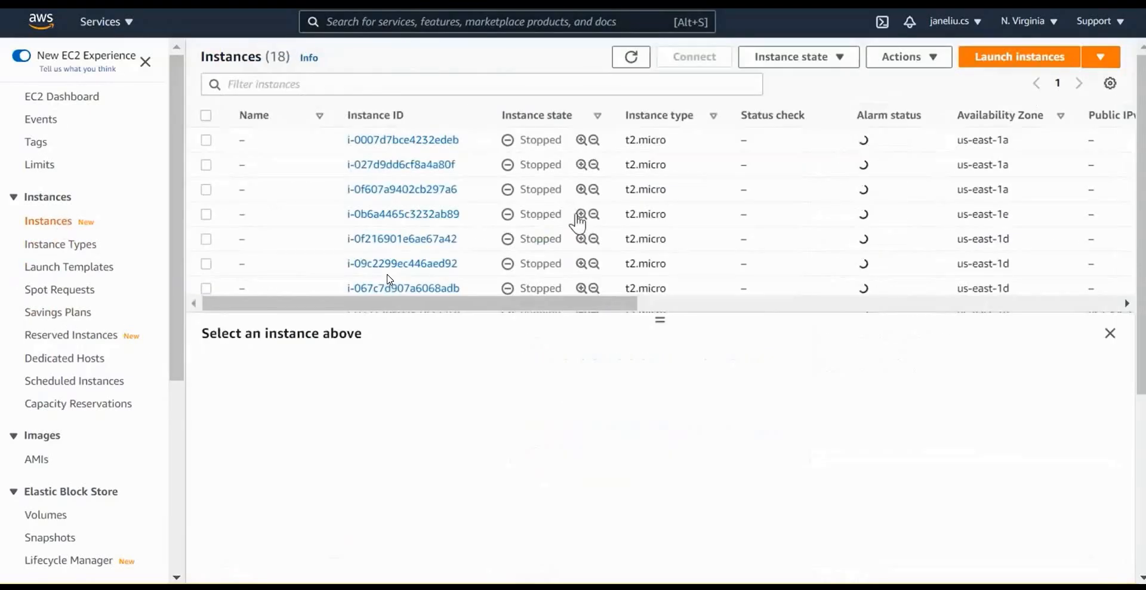
drag(648, 373, 648, 425)
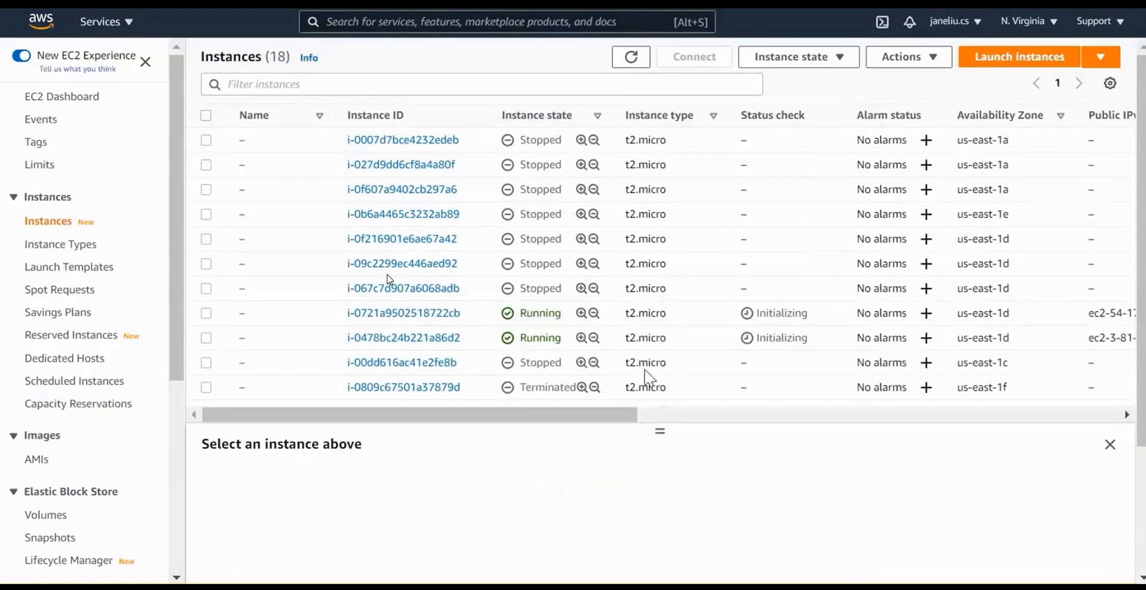
scroll(638, 340, down, 3)
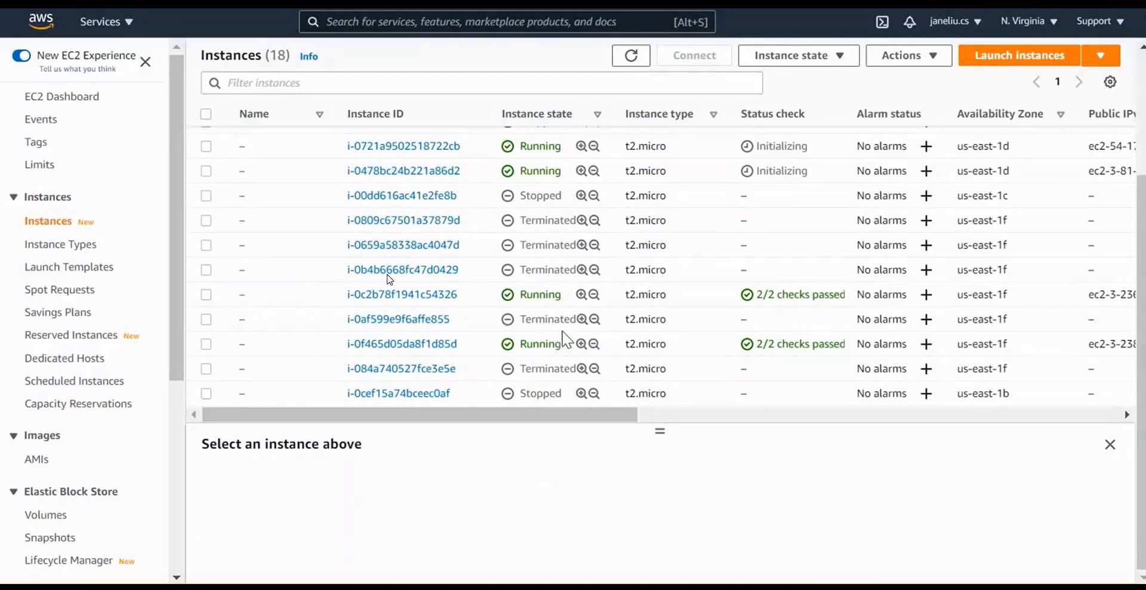
scroll(563, 334, up, 2)
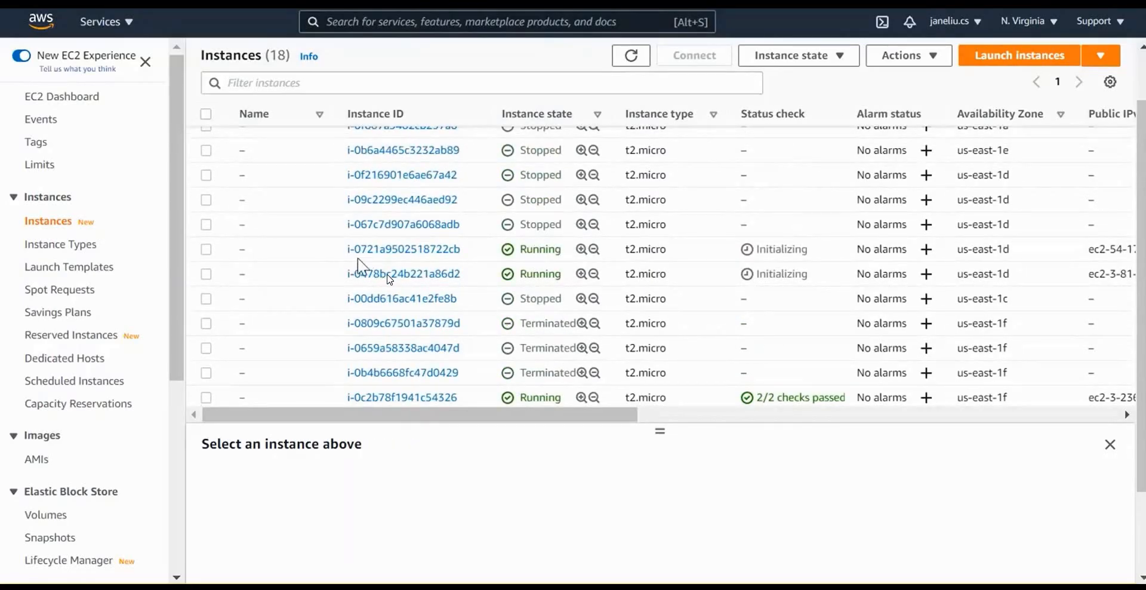
click(389, 275)
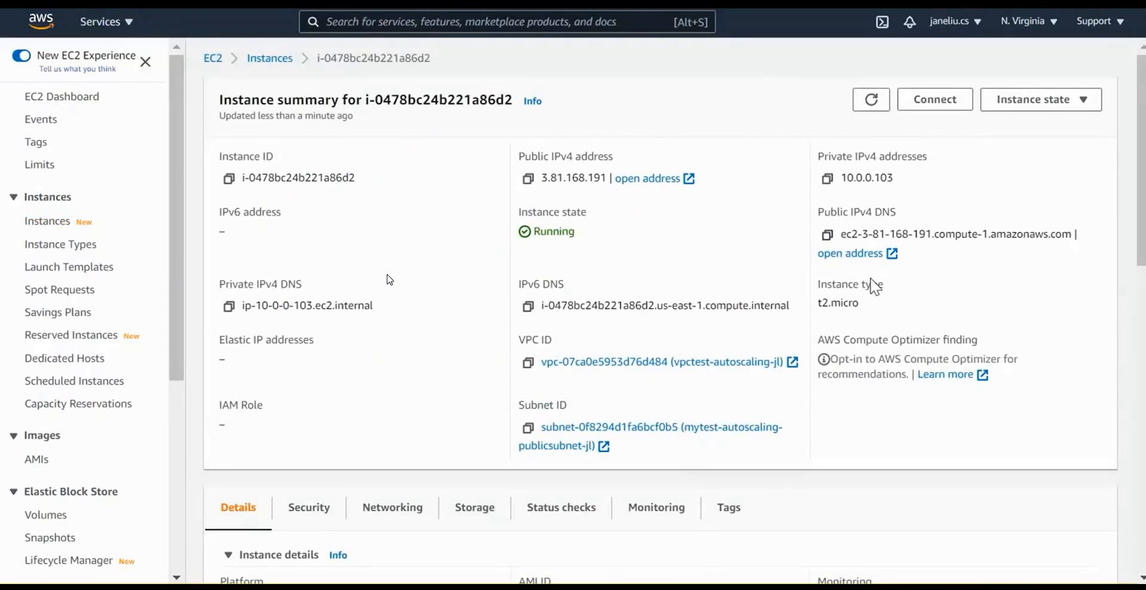
scroll(910, 288, down, 2)
scroll(910, 288, down, 2)
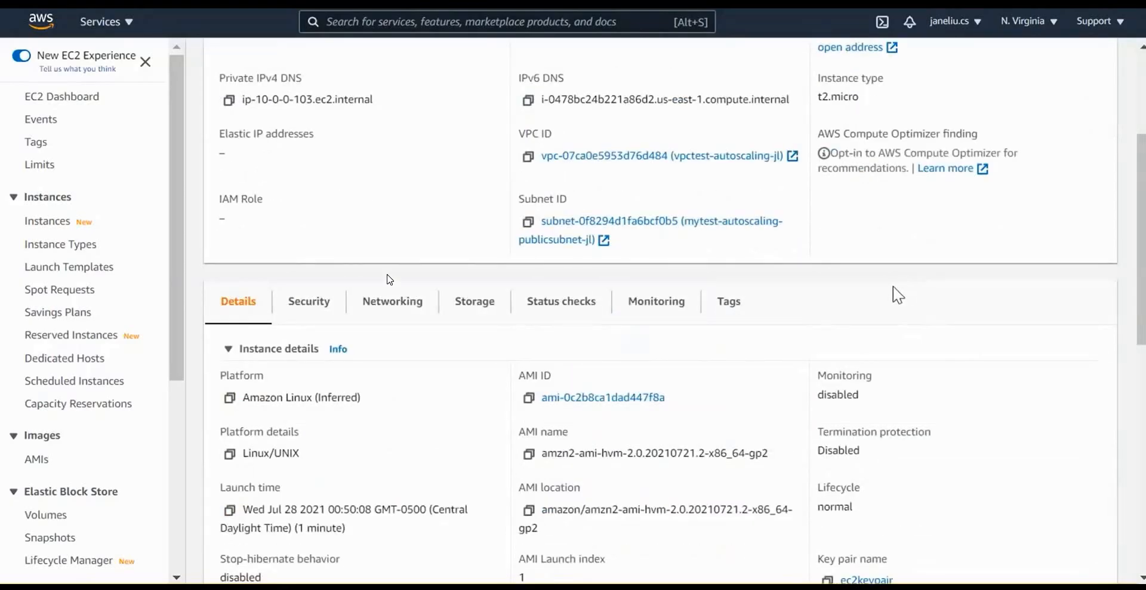
scroll(898, 295, up, 4)
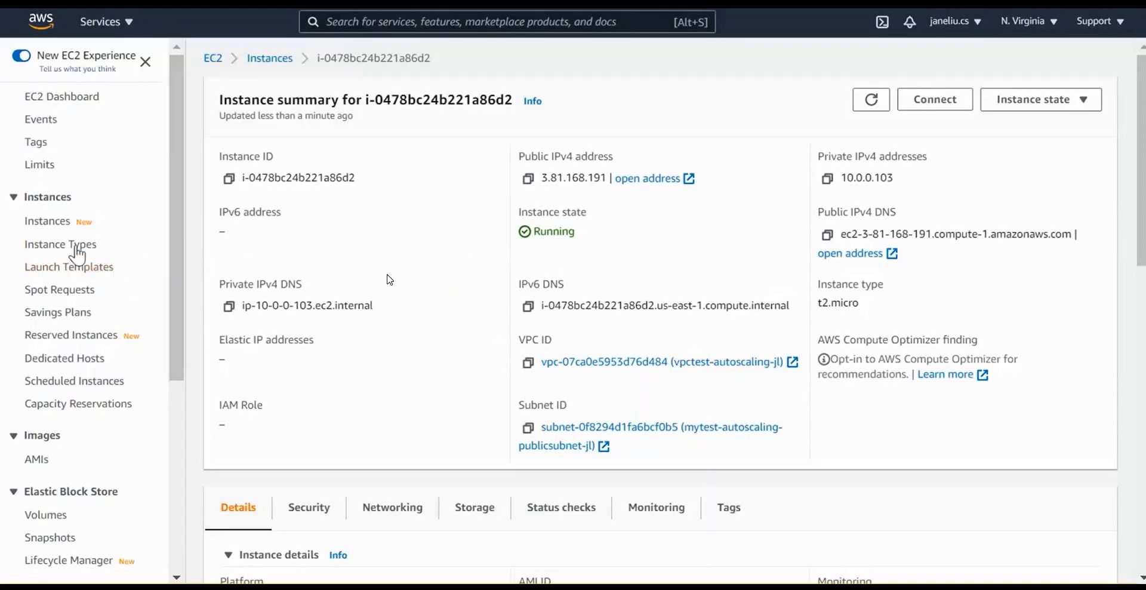
Compare the states, status checks and availability zones of the running instances in the complete instance list.
click(52, 222)
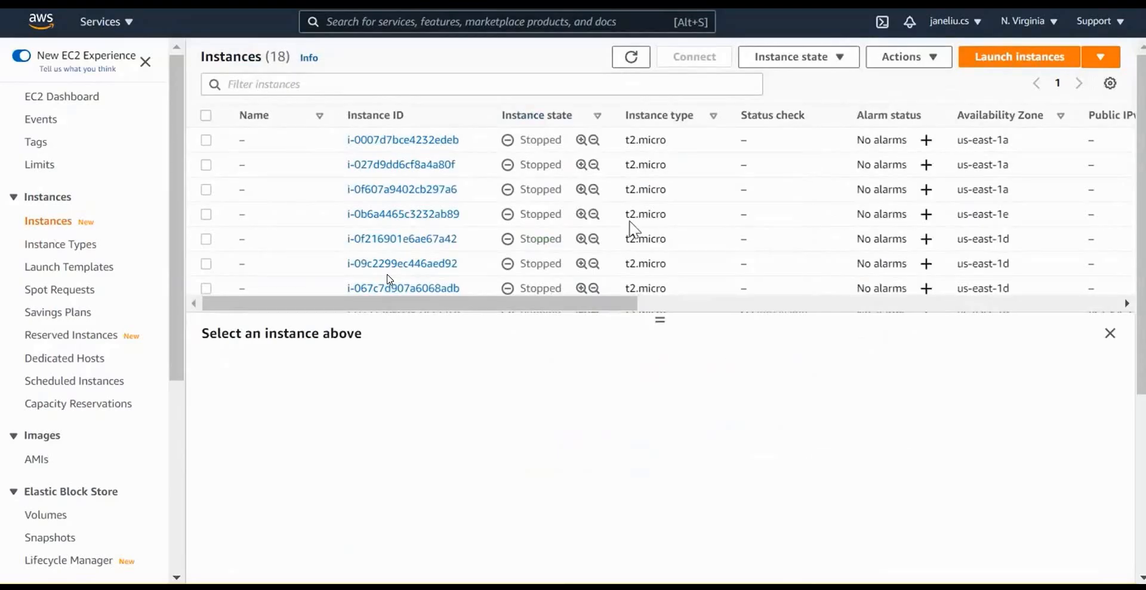
scroll(631, 227, down, 3)
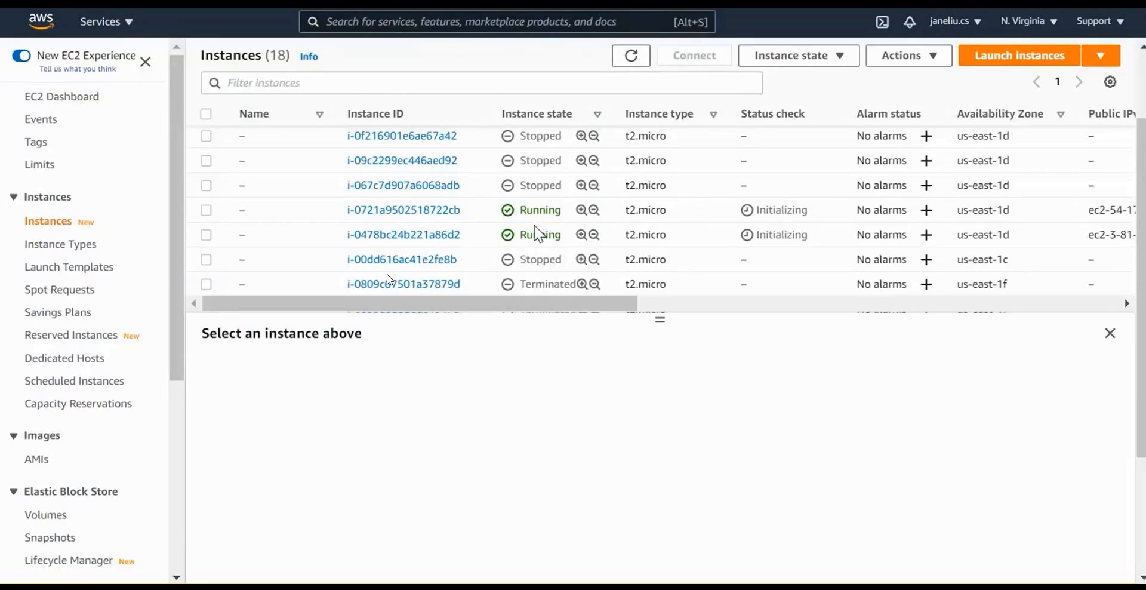
scroll(536, 232, down, 5)
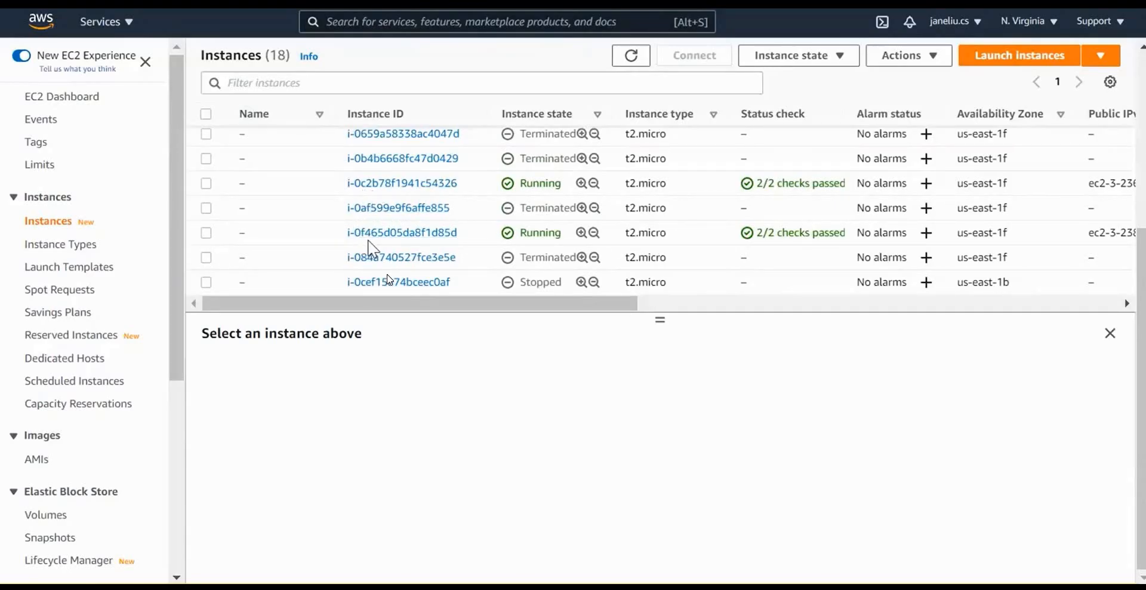
scroll(578, 230, up, 3)
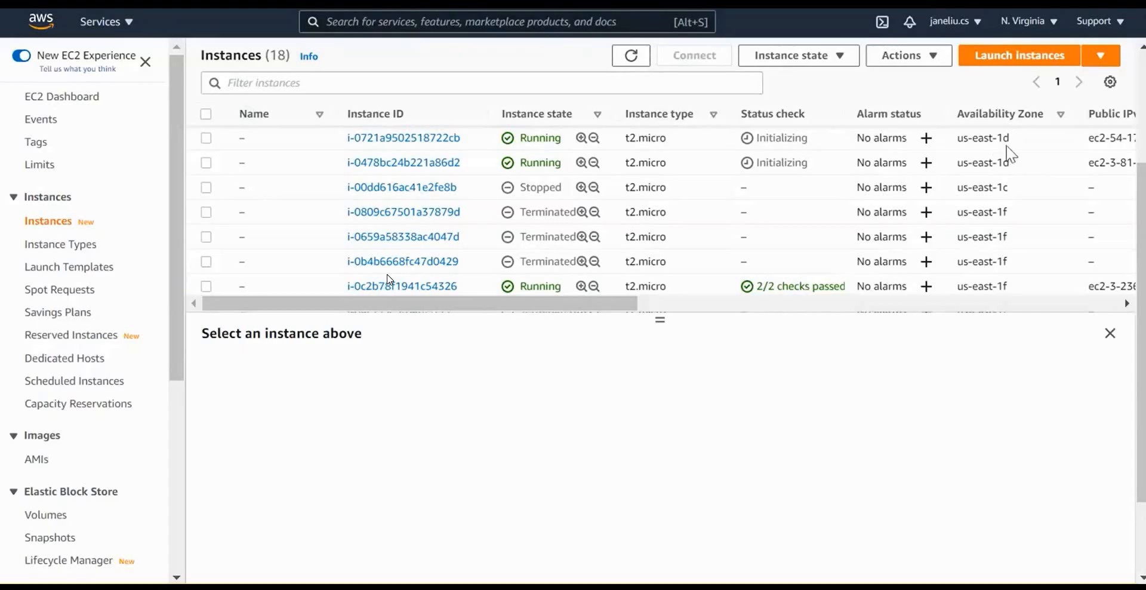
scroll(1006, 185, down, 3)
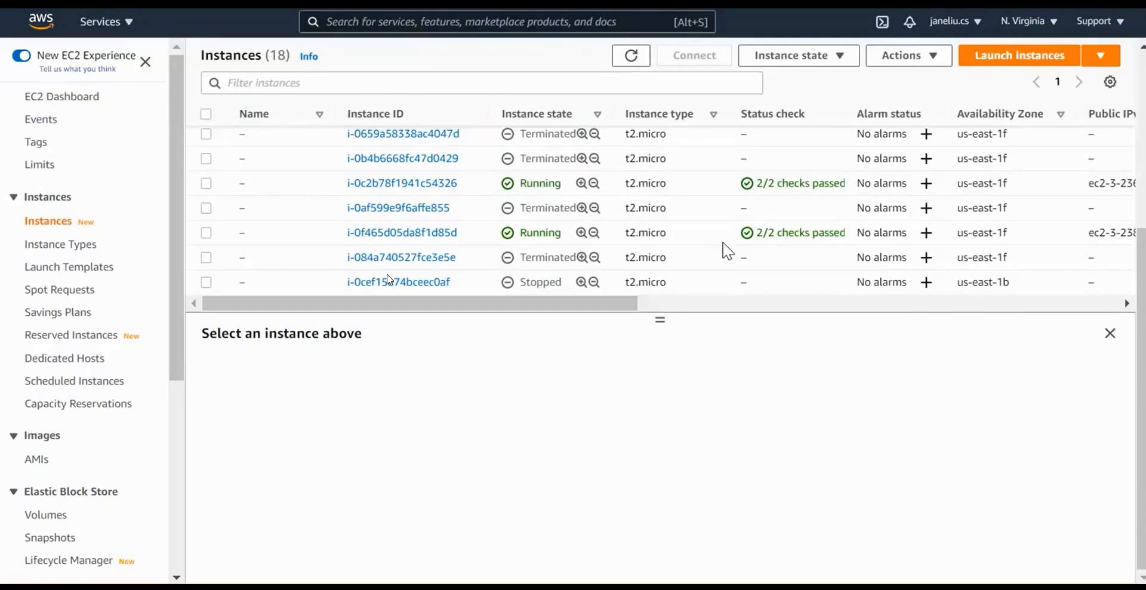
scroll(537, 235, up, 5)
scroll(545, 235, down, 2)
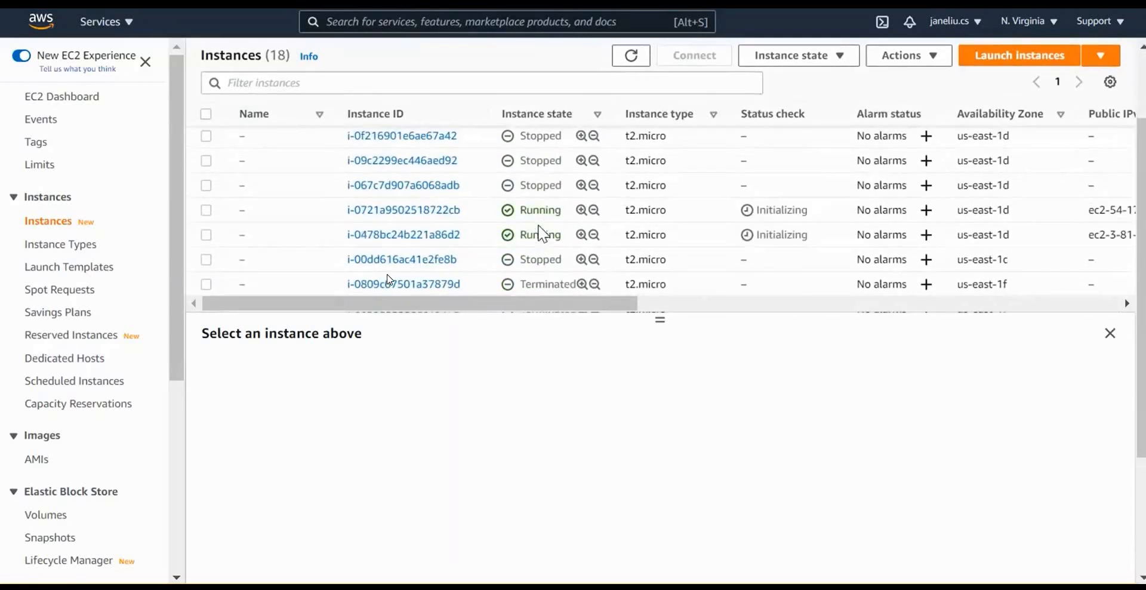
click(434, 210)
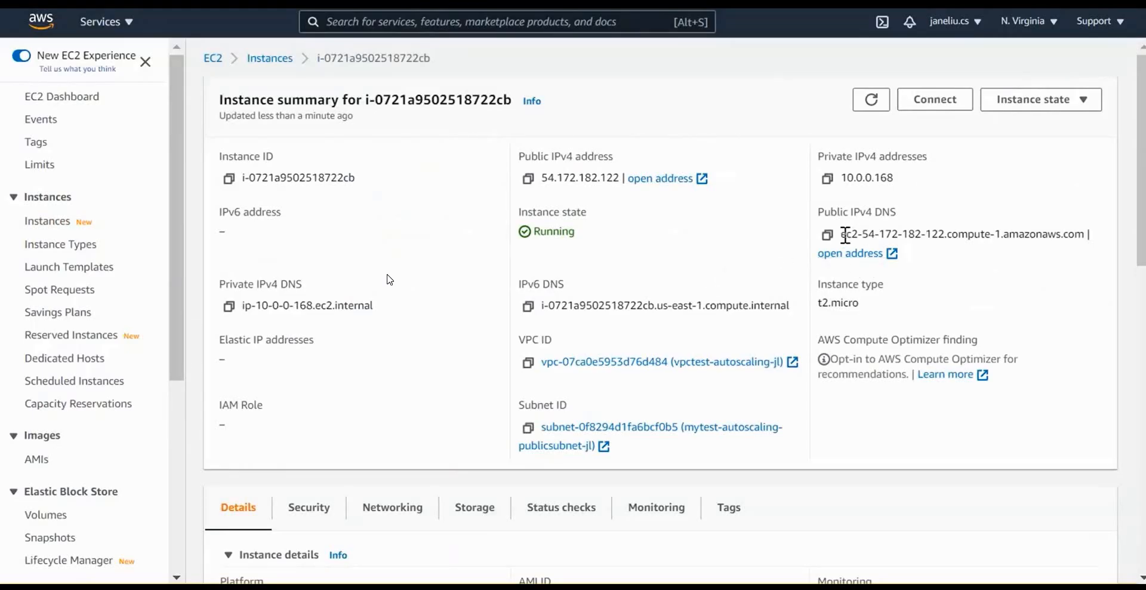
drag(842, 233, 1086, 233)
key(ctrl+c)
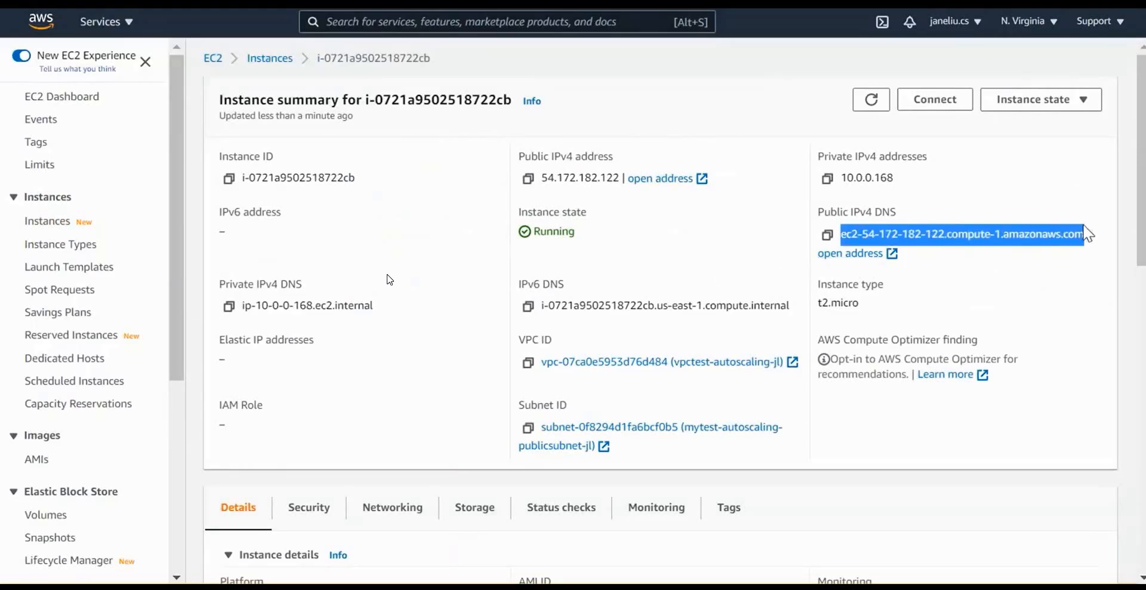
click(493, 587)
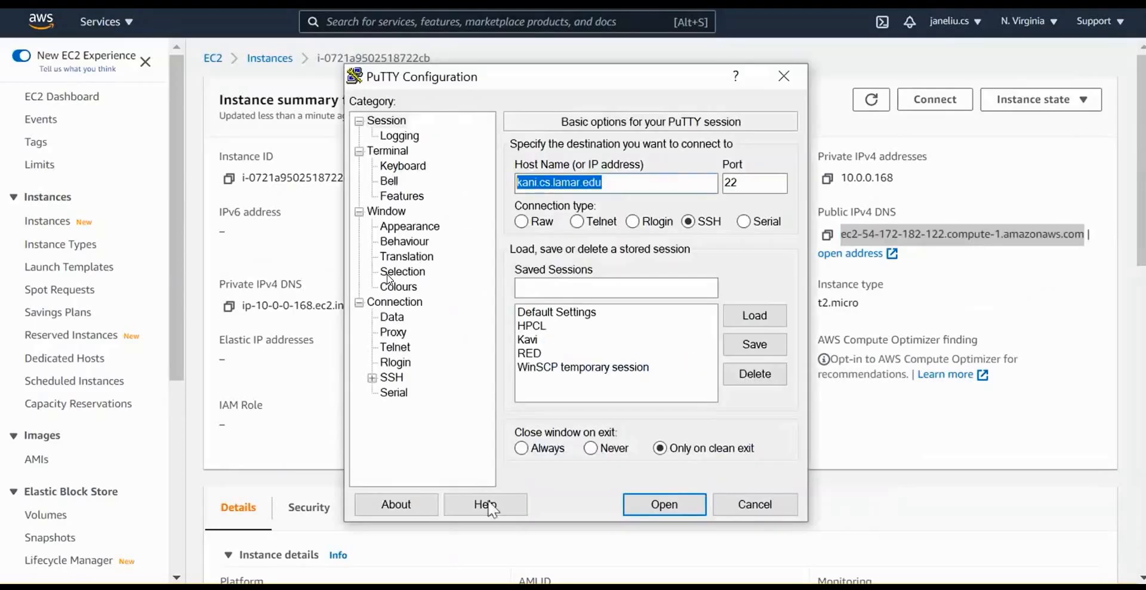
click(397, 136)
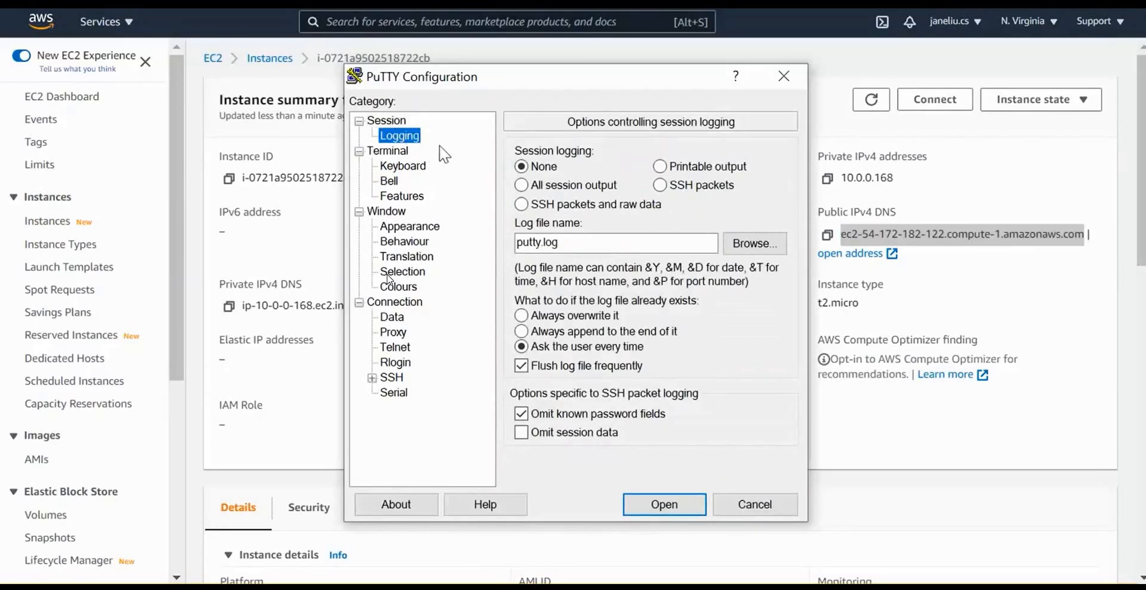
click(386, 120)
key(Tab)
text(ec)
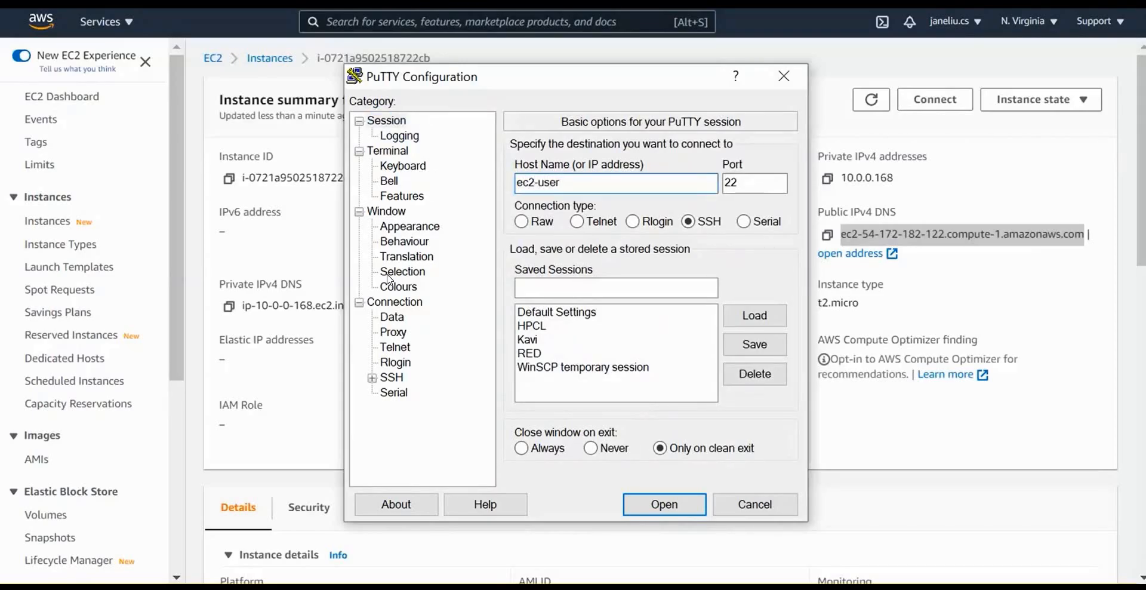
text(2-user@)
key(ctrl+v)
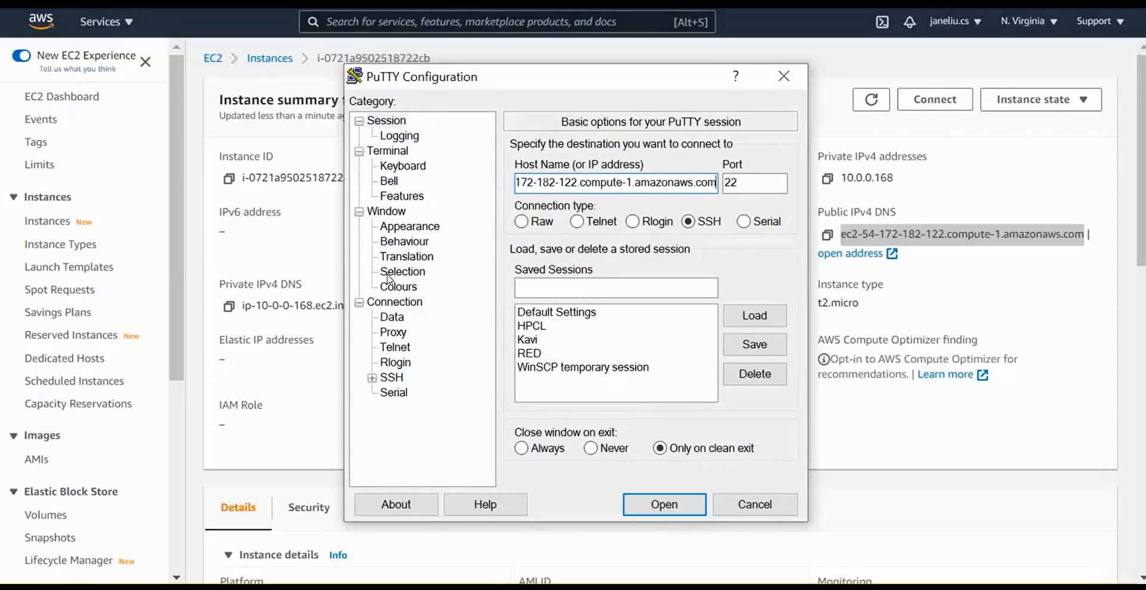
Choose ec2keypair from Downloads as the private key file for the session's SSH authentication.
click(390, 376)
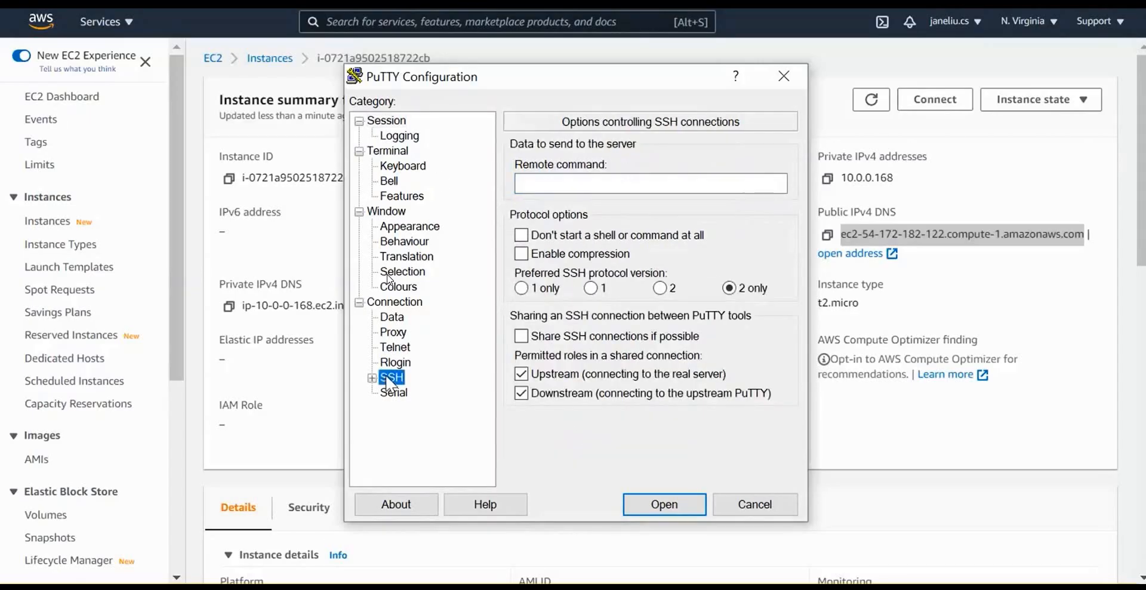
click(372, 379)
click(404, 393)
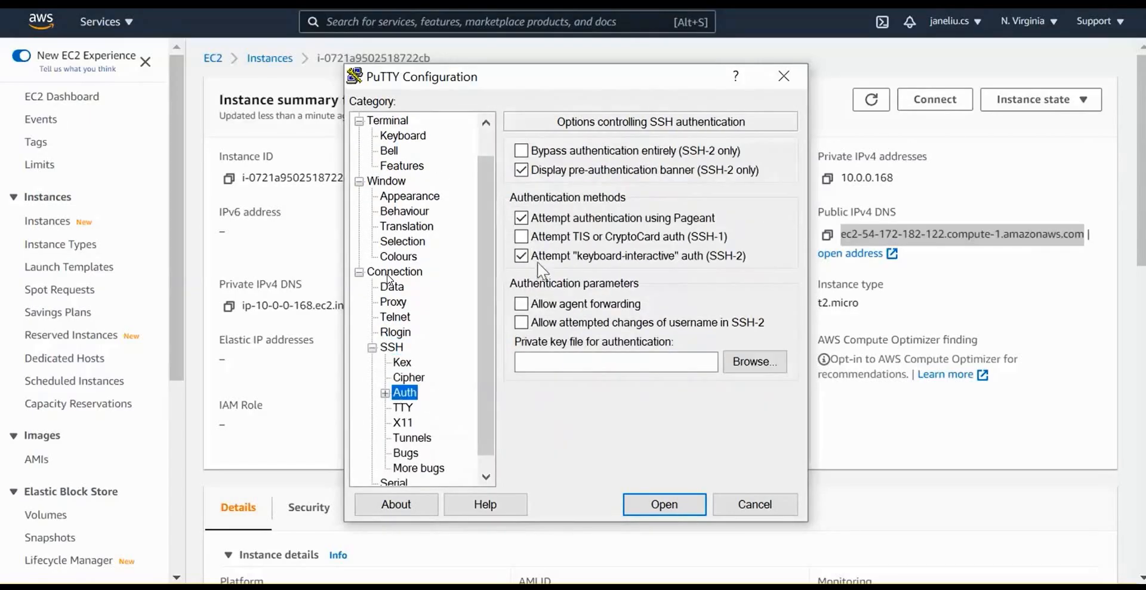
click(753, 361)
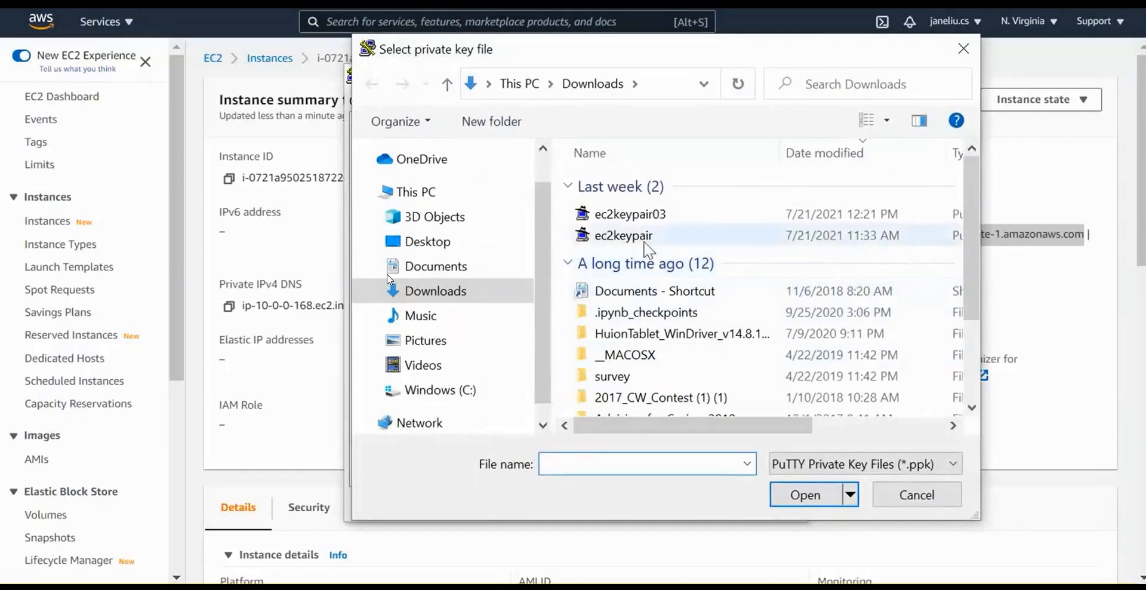
click(633, 236)
click(809, 497)
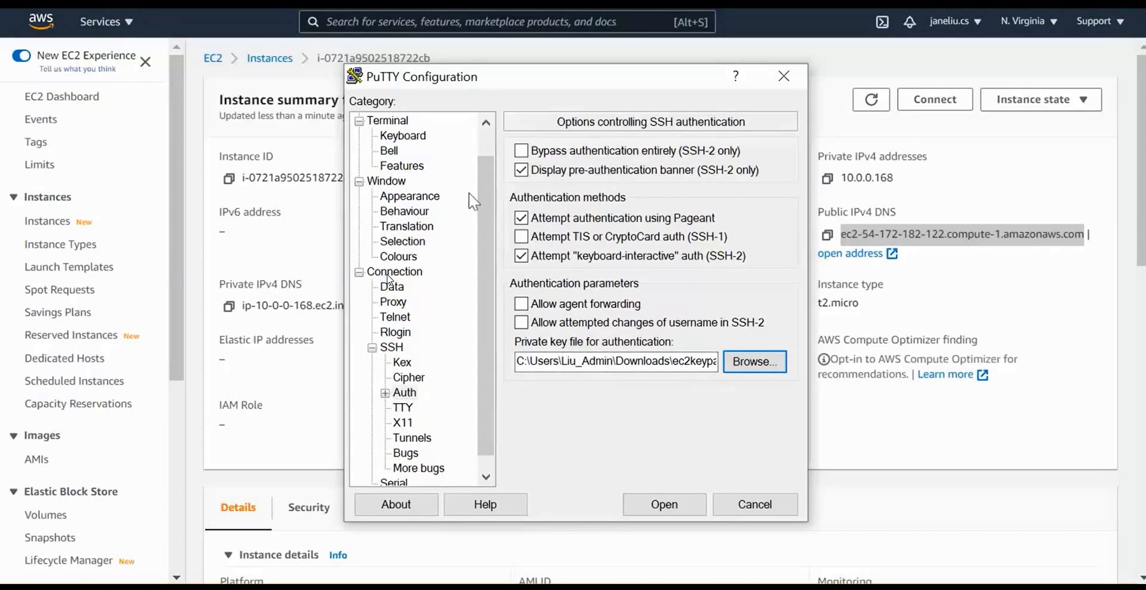
Check the session's host name, open the SSH connection to the first instance and accept its host key.
drag(486, 197, 489, 131)
click(401, 122)
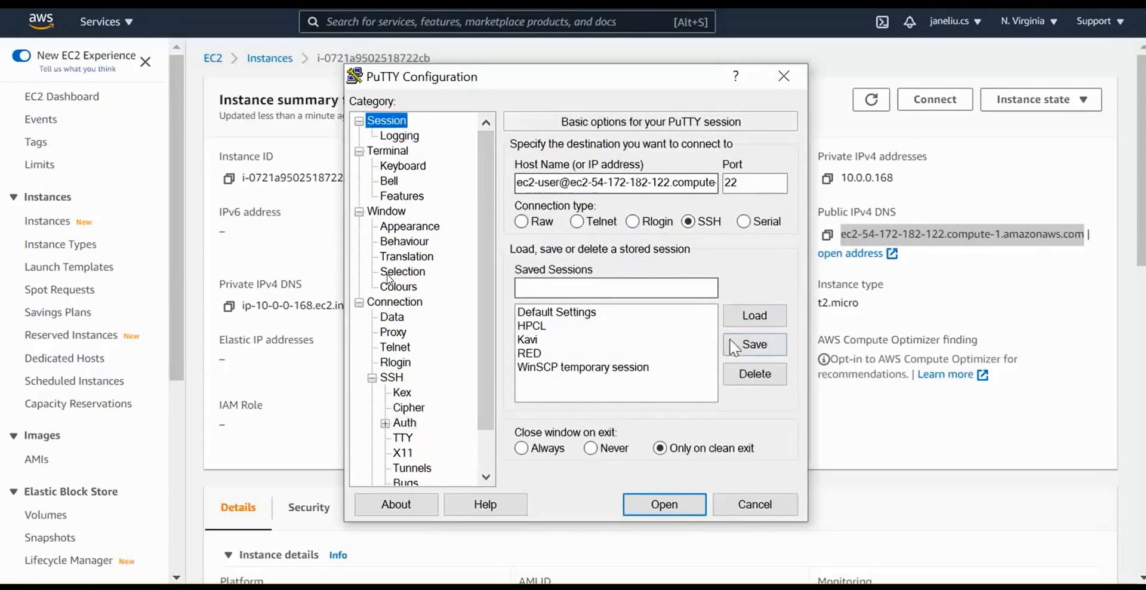
click(662, 504)
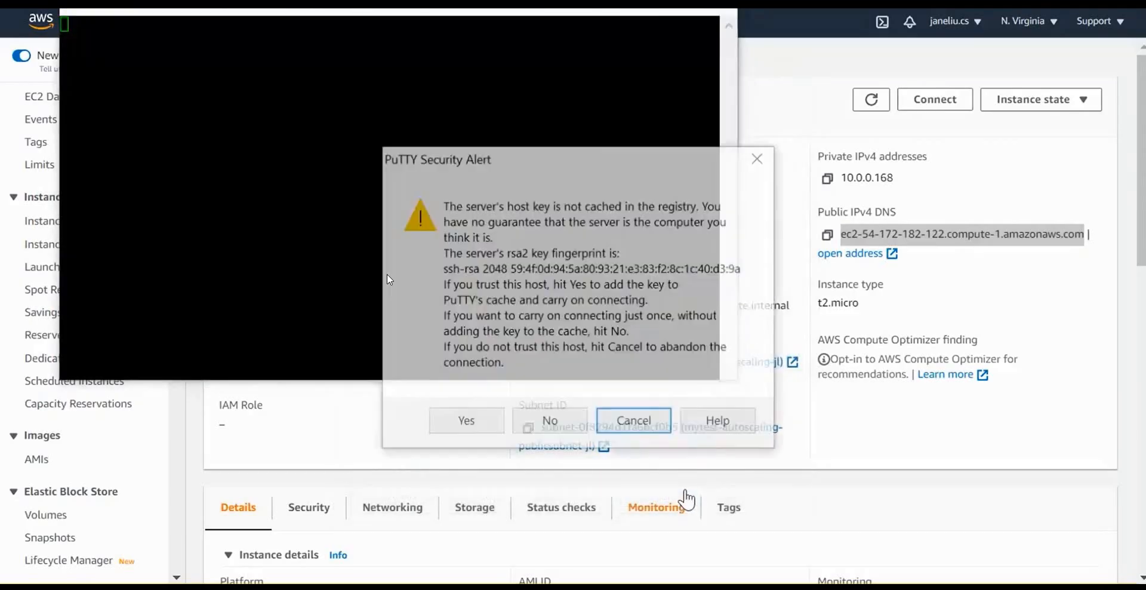
click(493, 429)
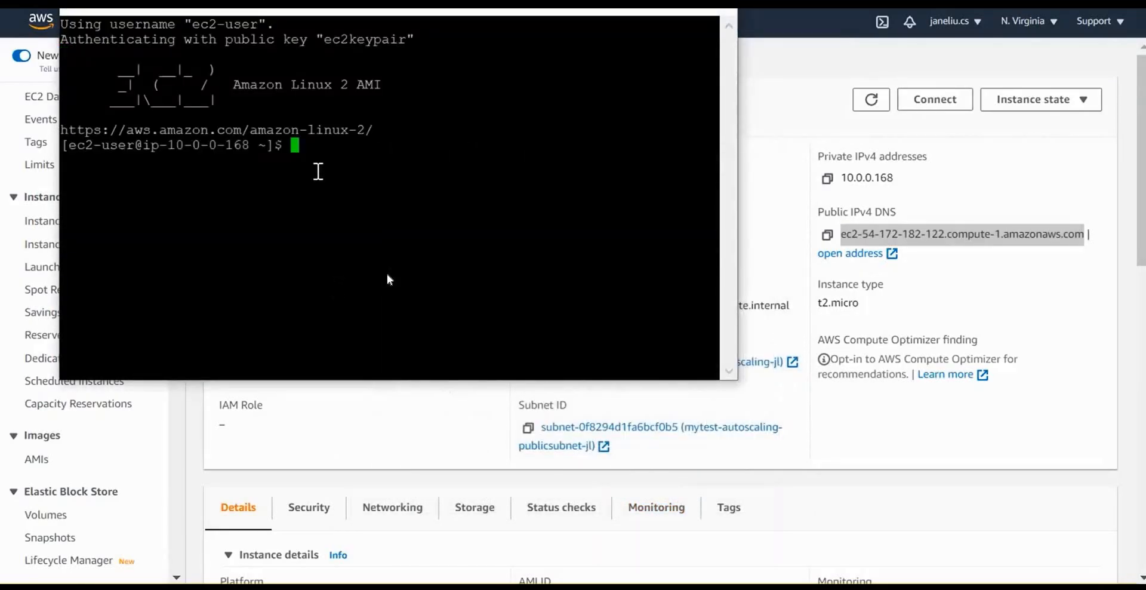
Return to the EC2 instance list, open the summary of instance i-0478bc24b221a86d2 and copy its public IPv4 DNS name.
click(410, 469)
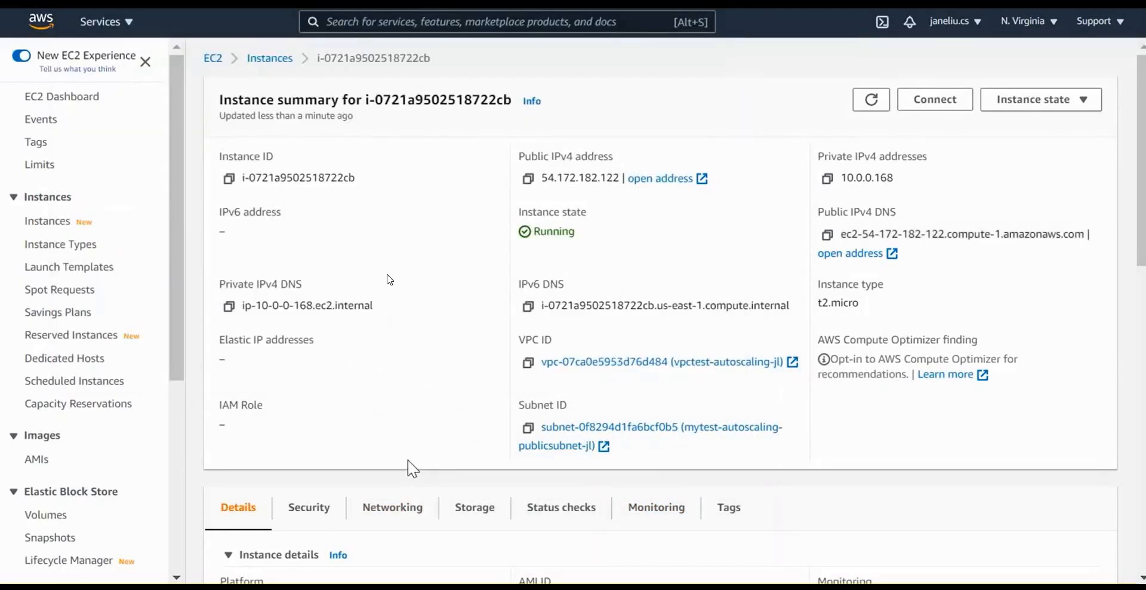
click(59, 220)
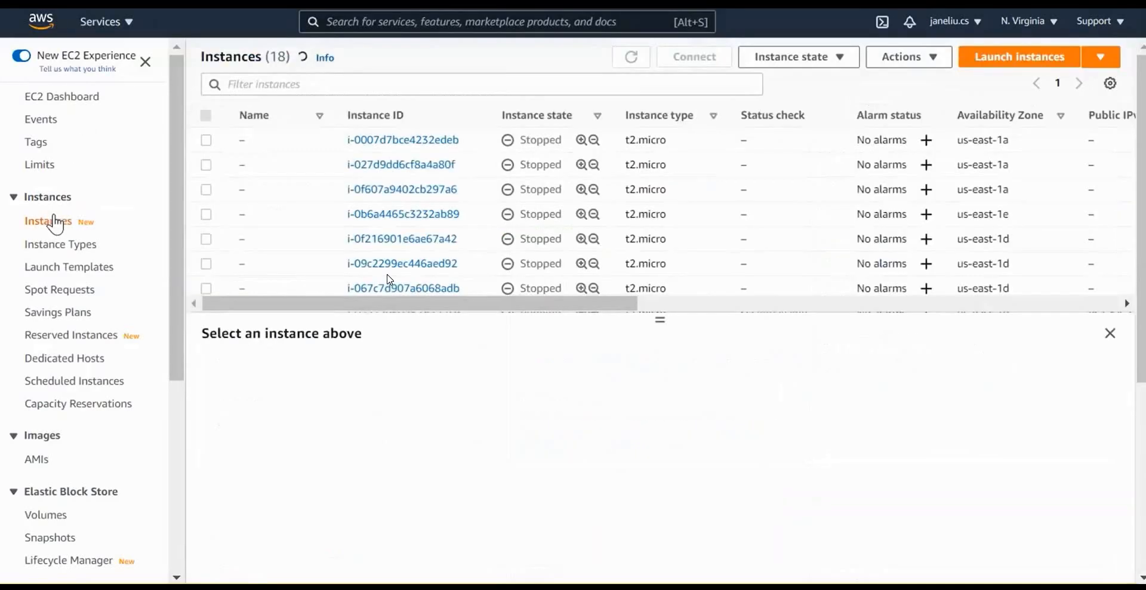
scroll(485, 203, down, 5)
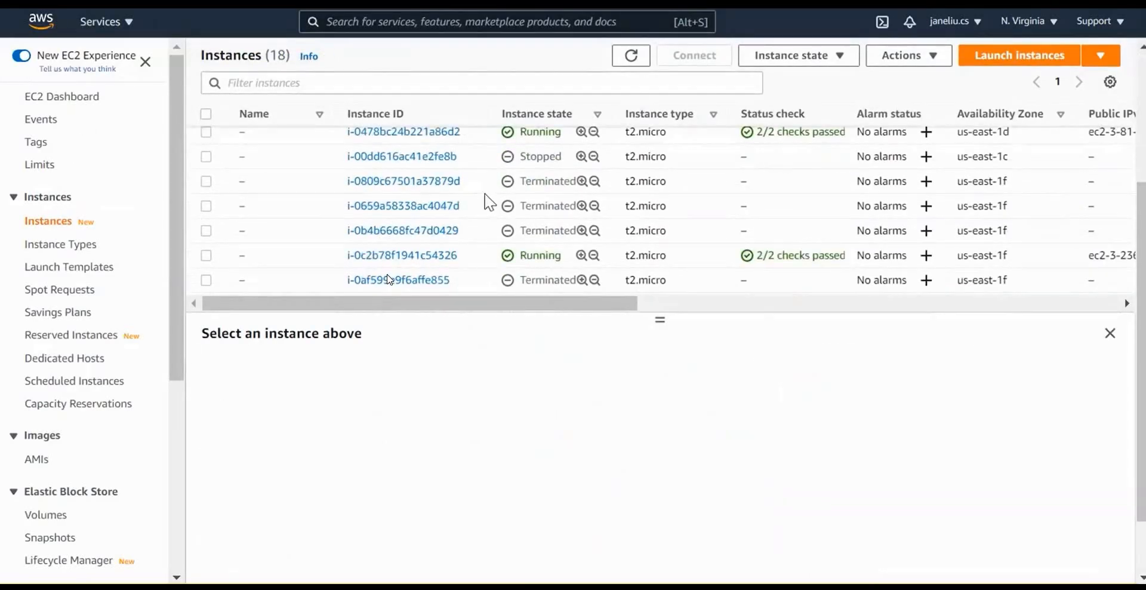
scroll(485, 204, up, 2)
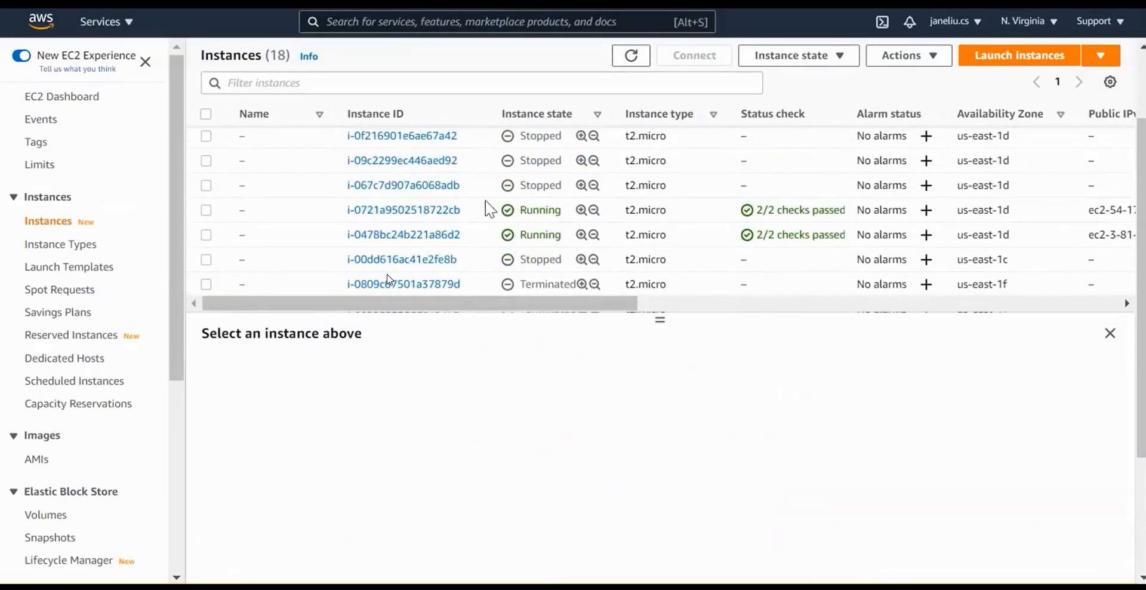
click(419, 232)
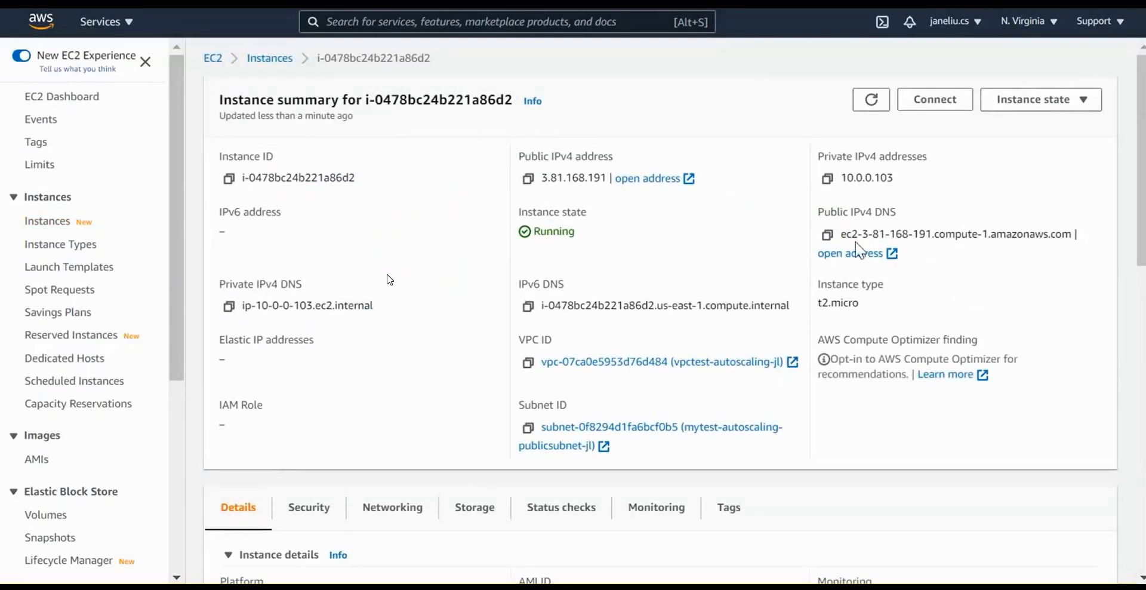
drag(840, 233, 1076, 233)
key(ctrl+c)
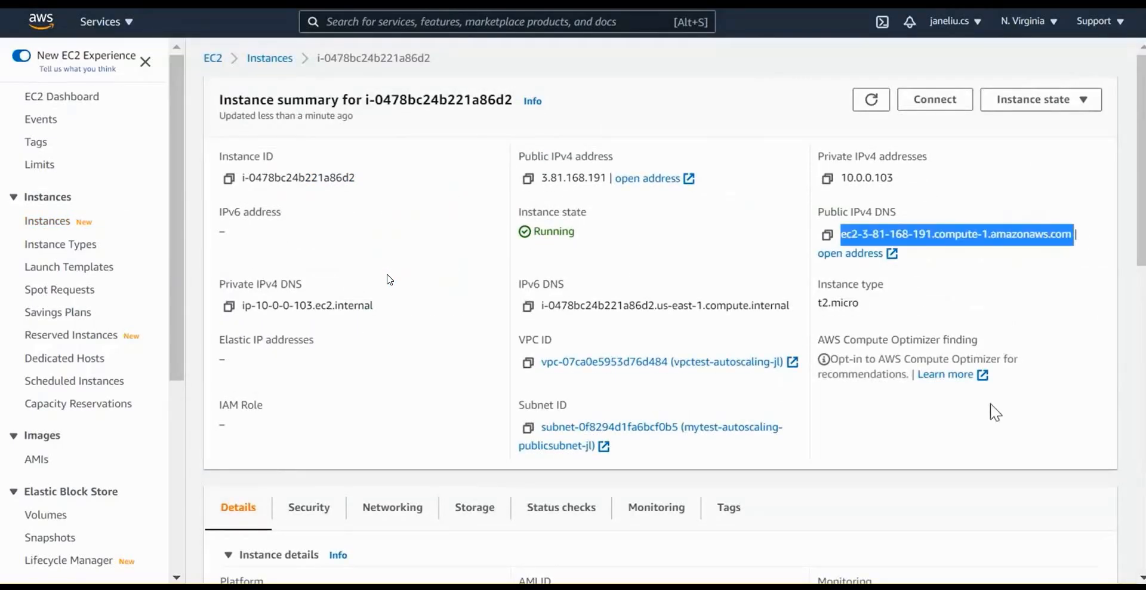
click(716, 587)
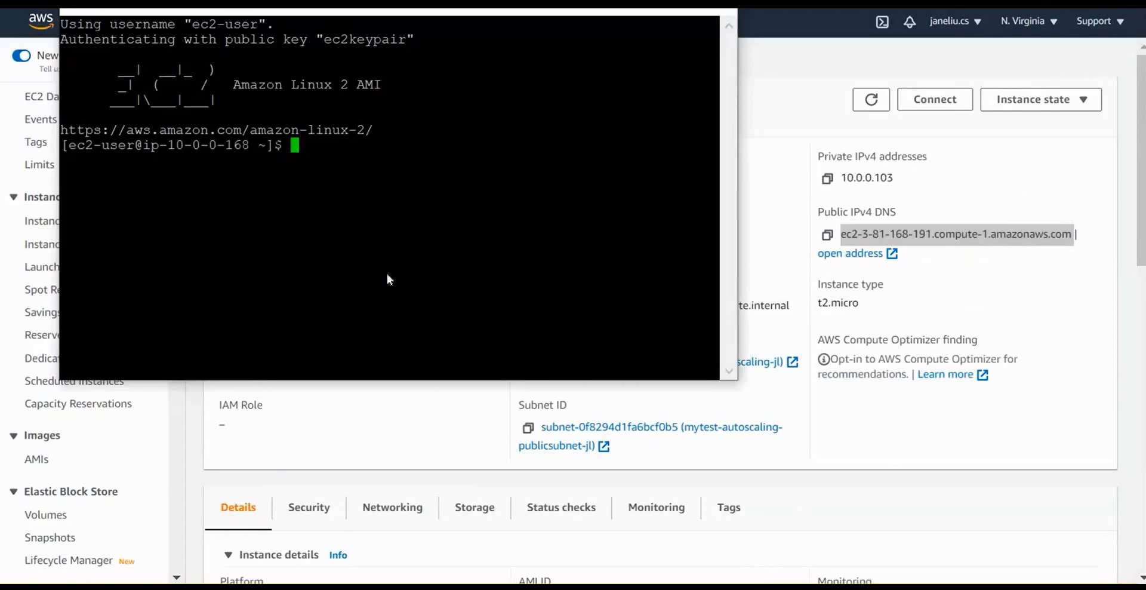
key(alt+space)
key(Down)
key(Down)
key(Down)
key(Down)
key(Down)
key(Down)
key(Down)
key(Down)
key(Return)
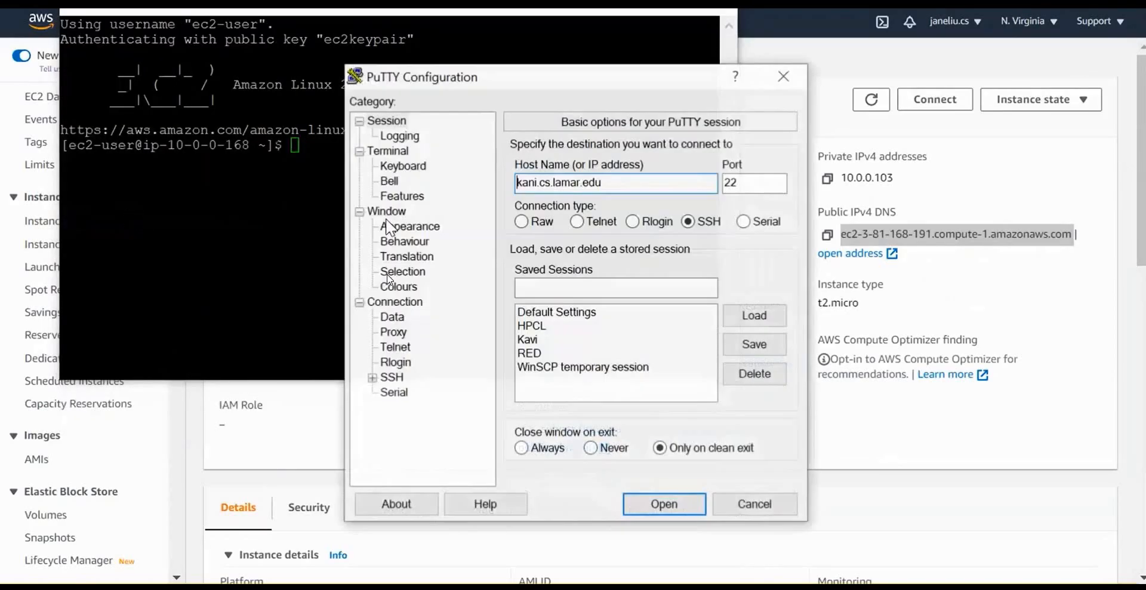
drag(615, 183, 471, 183)
text(ec)
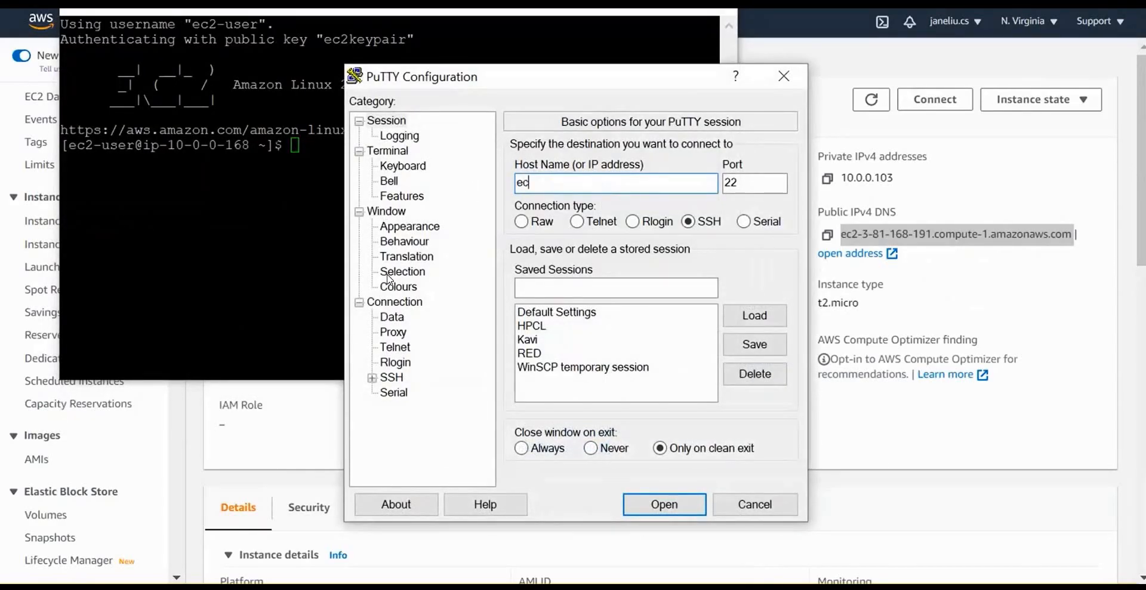
text(2-user@)
key(ctrl+v)
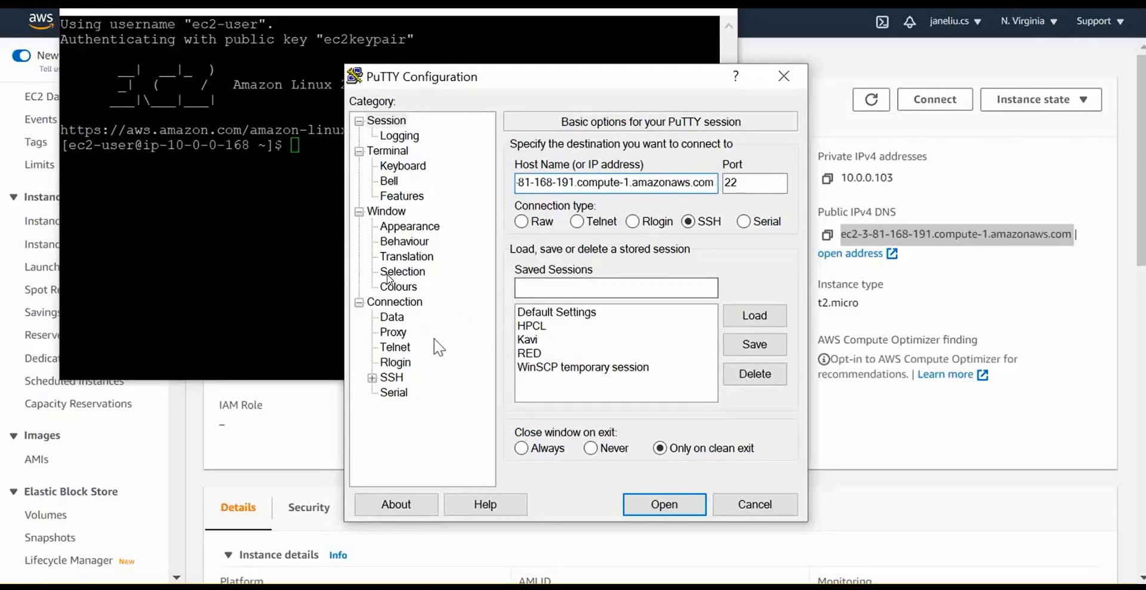
Set the new session's SSH authentication to use the private key file ec2keypair from Downloads.
click(392, 378)
double_click(393, 377)
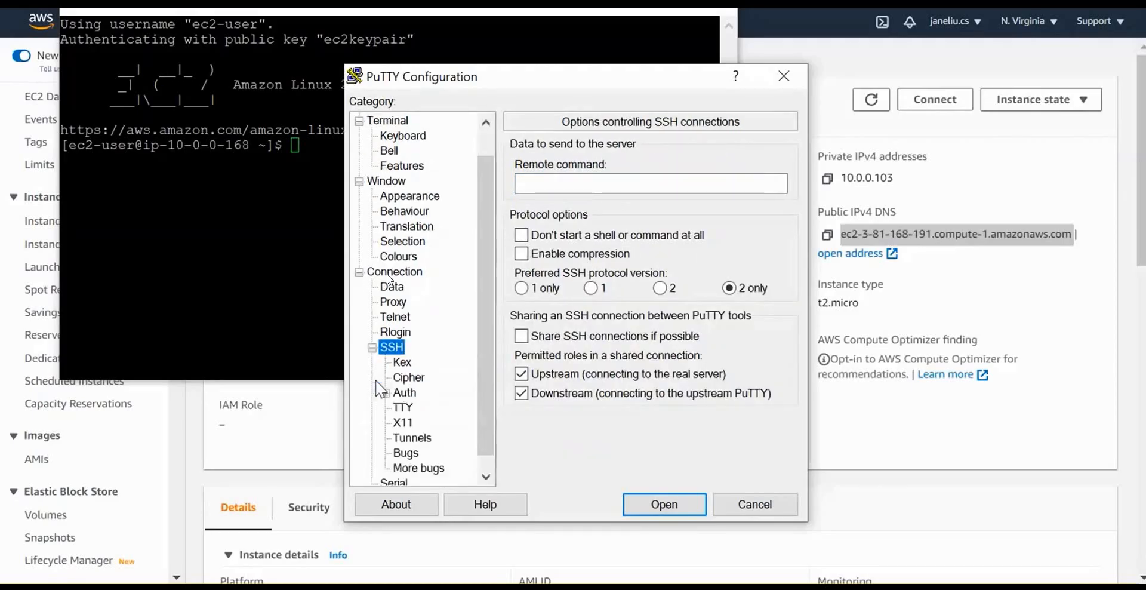
click(403, 392)
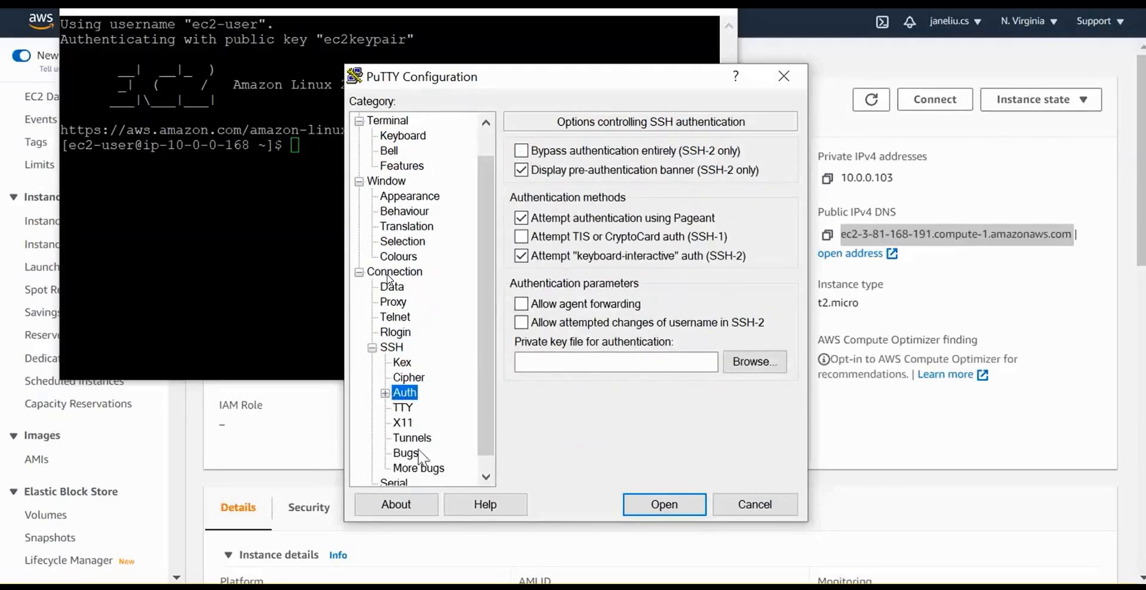
click(753, 362)
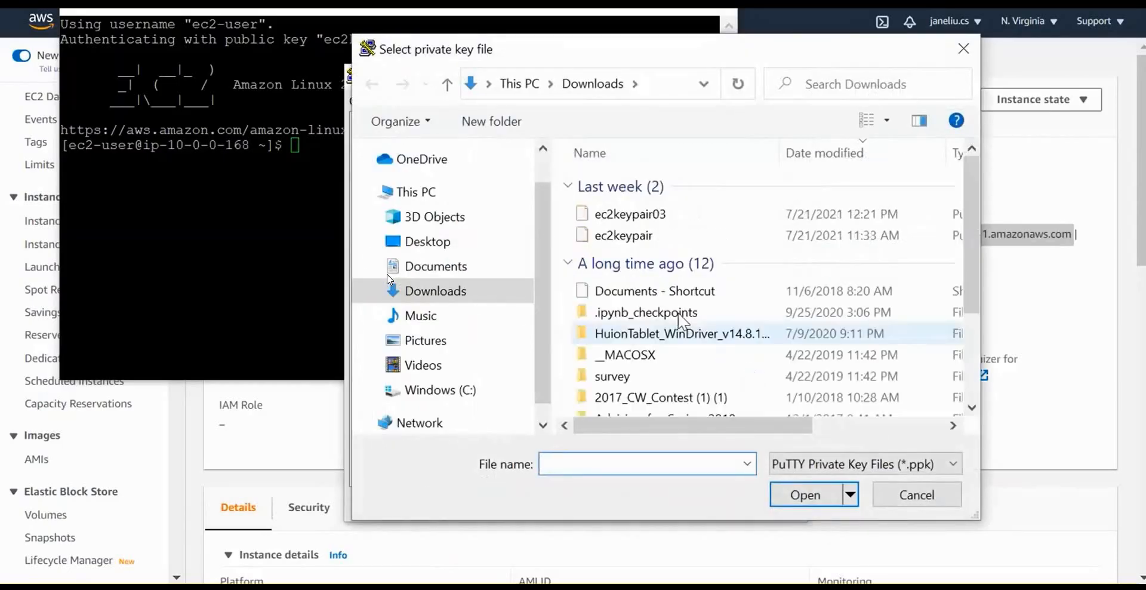
click(659, 234)
click(804, 494)
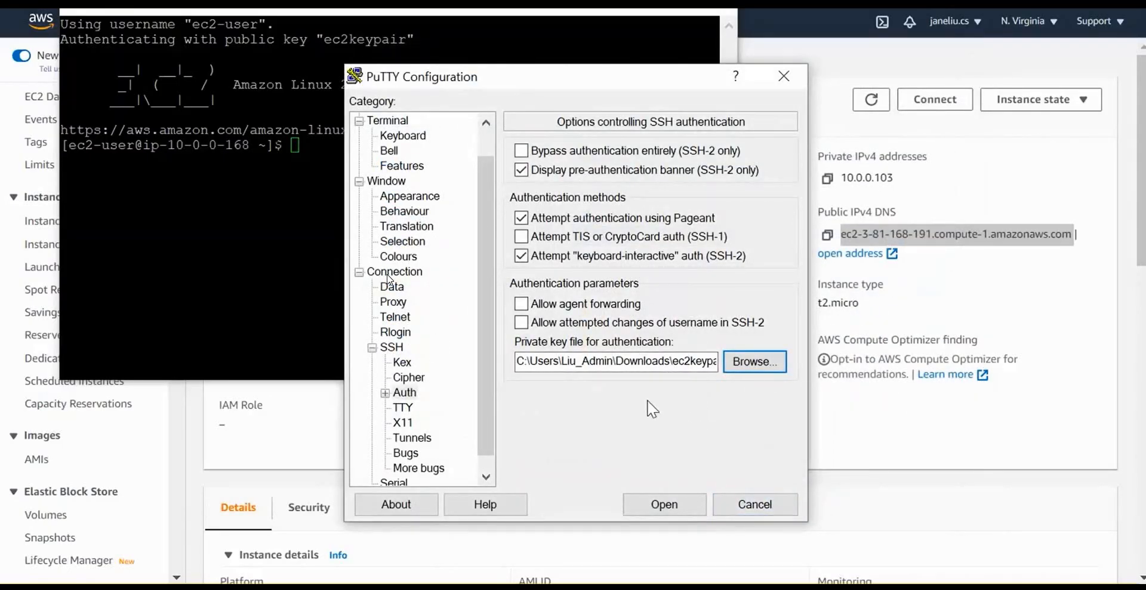
Check the new session's host name, open the SSH connection to the second instance and accept its host key.
scroll(486, 209, up, 2)
click(387, 120)
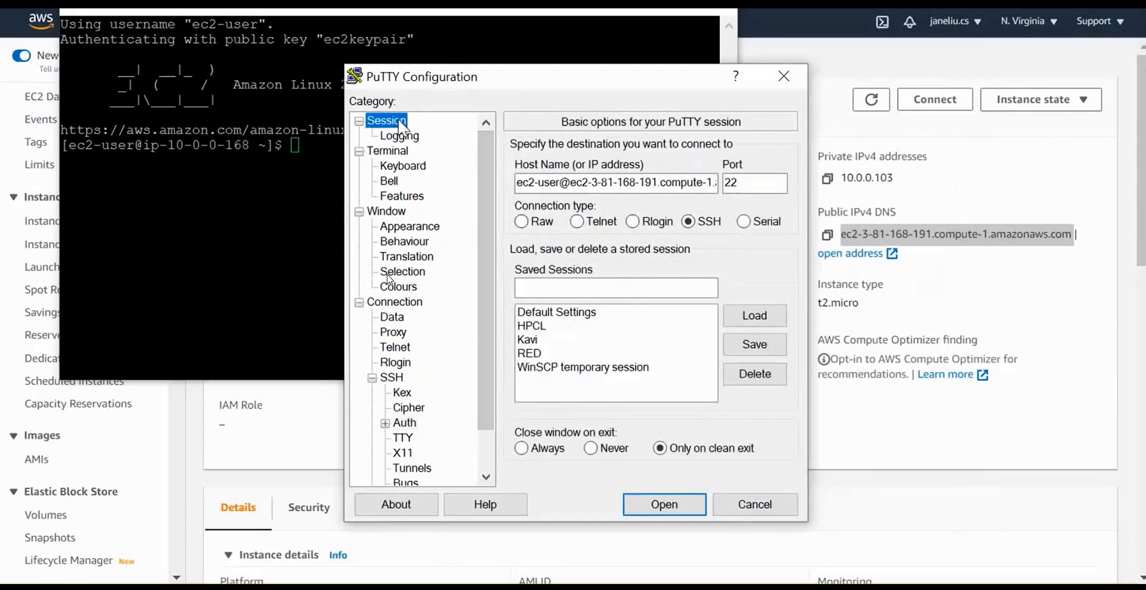
click(664, 504)
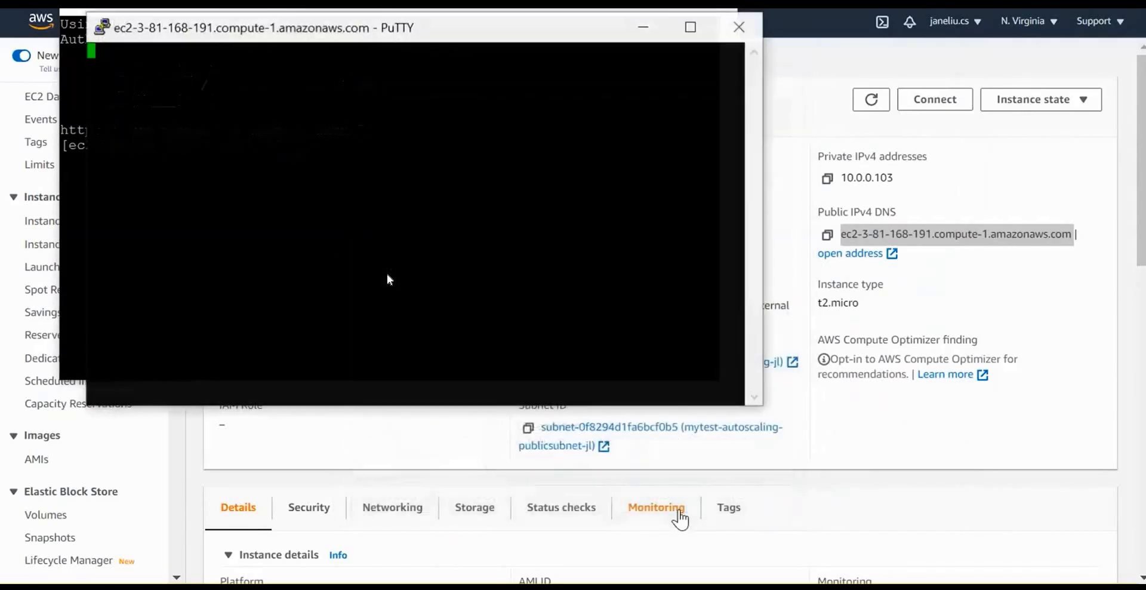
click(464, 421)
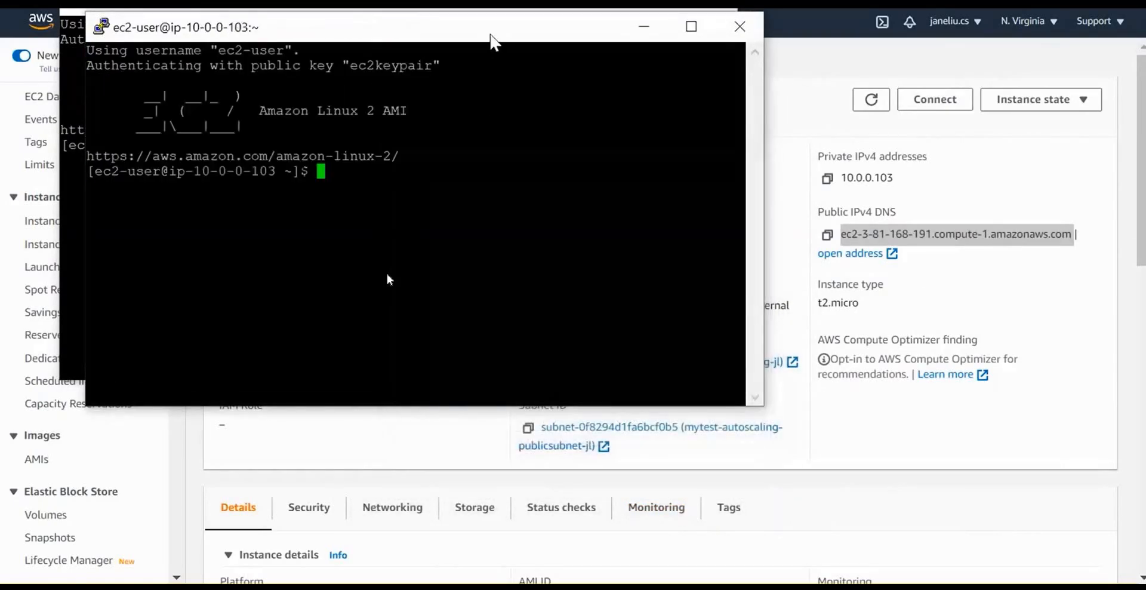
Arrange the ip-10-0-0-168 and ip-10-0-0-103 terminal windows side by side so both prompts can be compared.
drag(498, 37, 758, 9)
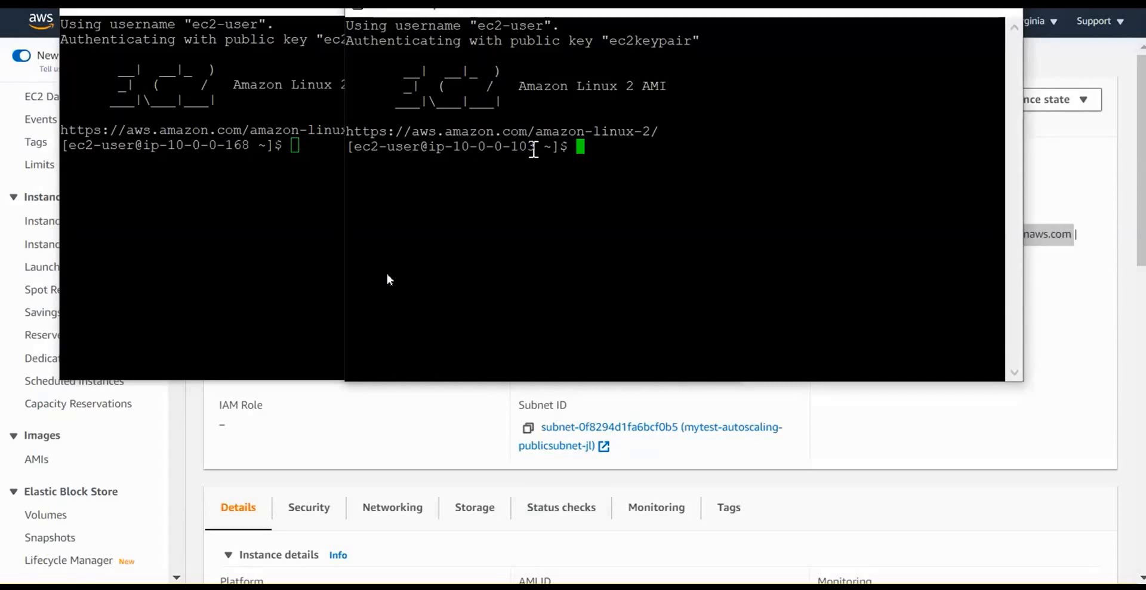
drag(625, 10, 676, 79)
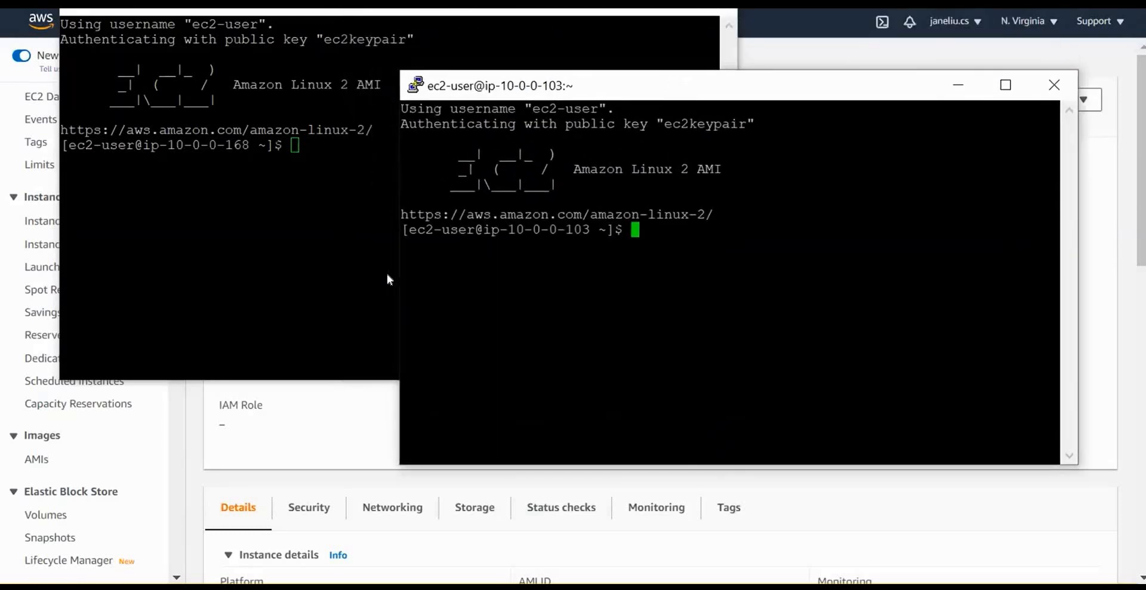
click(525, 12)
drag(446, 11, 471, 152)
drag(544, 159, 548, 118)
drag(747, 90, 785, 127)
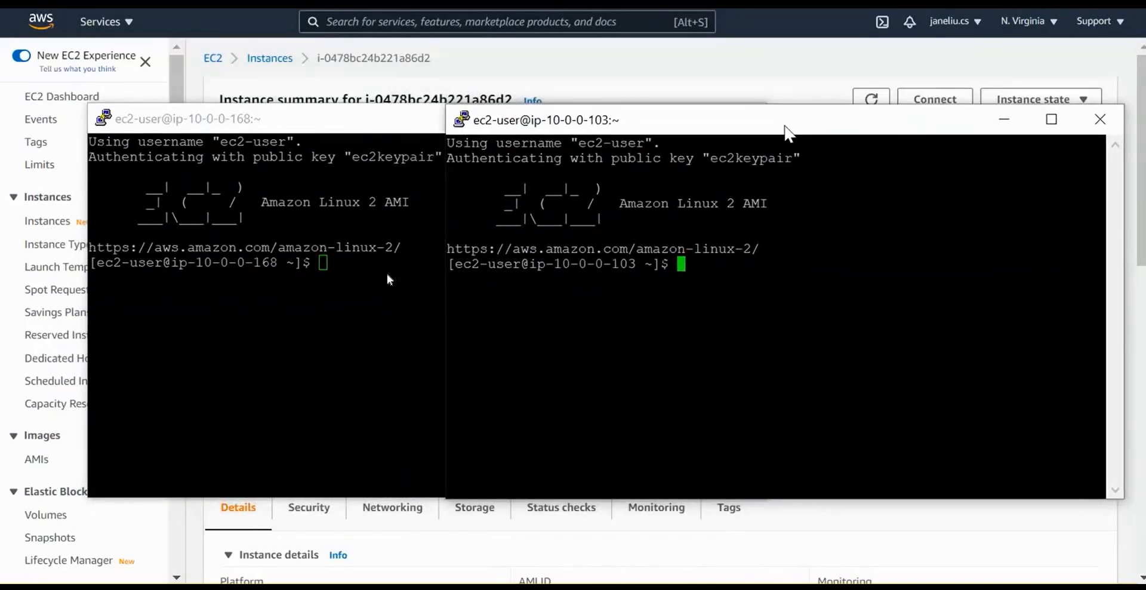
Open the EC2 instances list and examine the state and status checks of all instances.
click(547, 67)
click(47, 220)
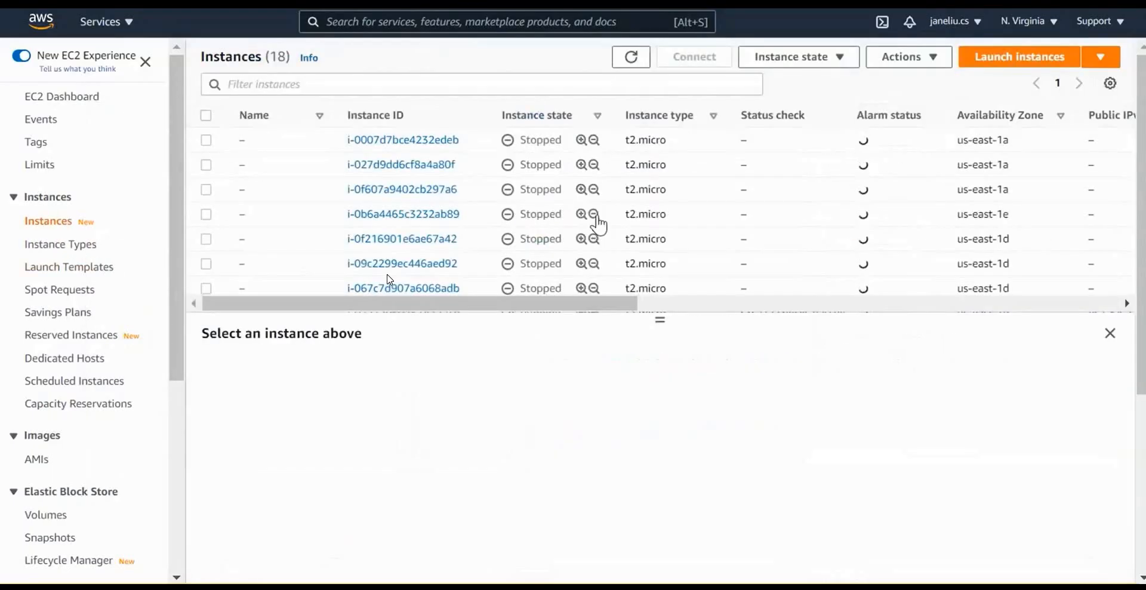
scroll(597, 203, down, 3)
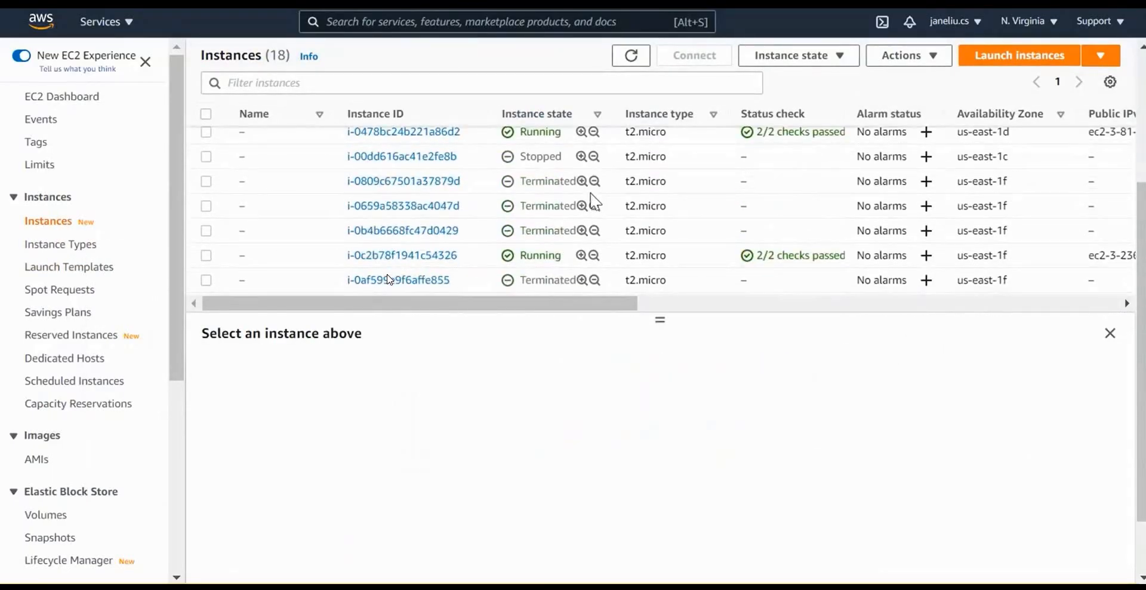
scroll(584, 179, up, 1)
scroll(570, 206, down, 1)
scroll(568, 207, down, 1)
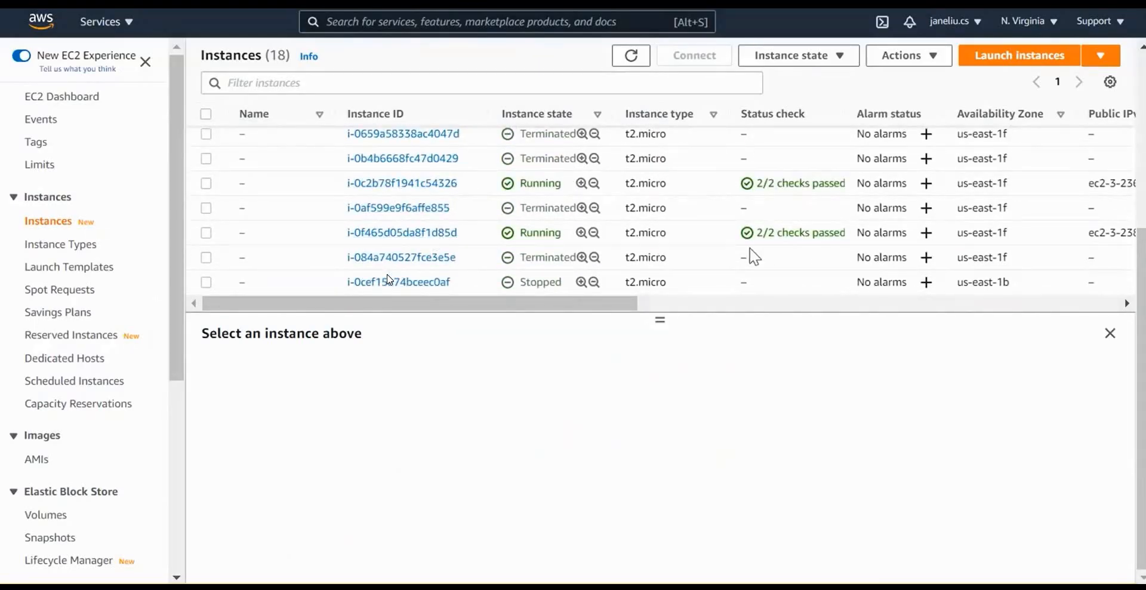
scroll(751, 256, up, 4)
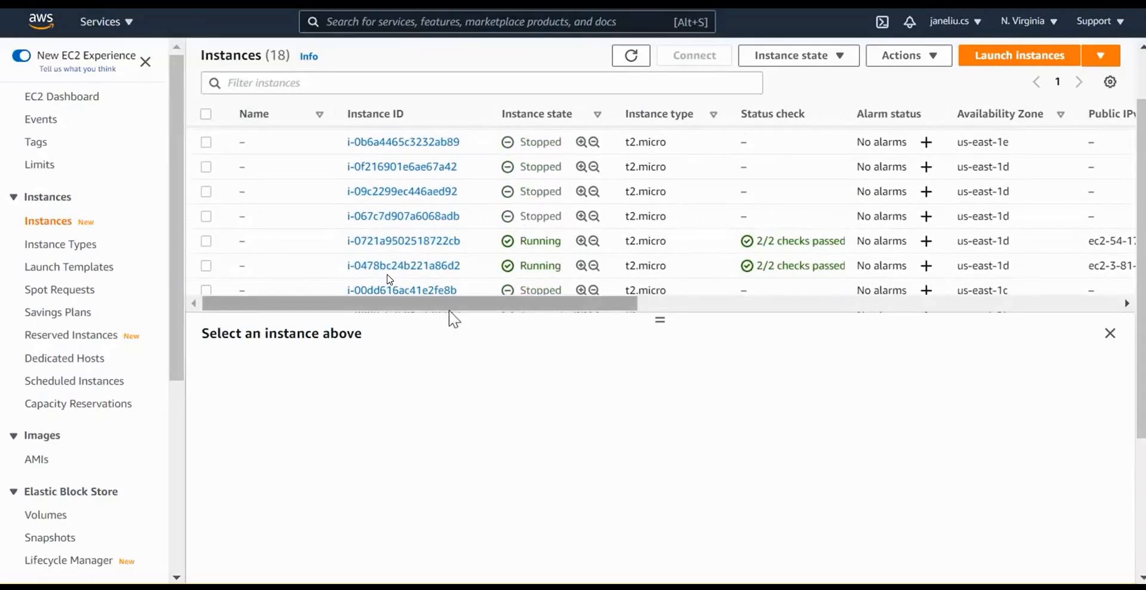
Switch to the auto-scaling notes in Notepad and correct "xtra" to "extra" in the EPEL heading.
key(alt+Tab)
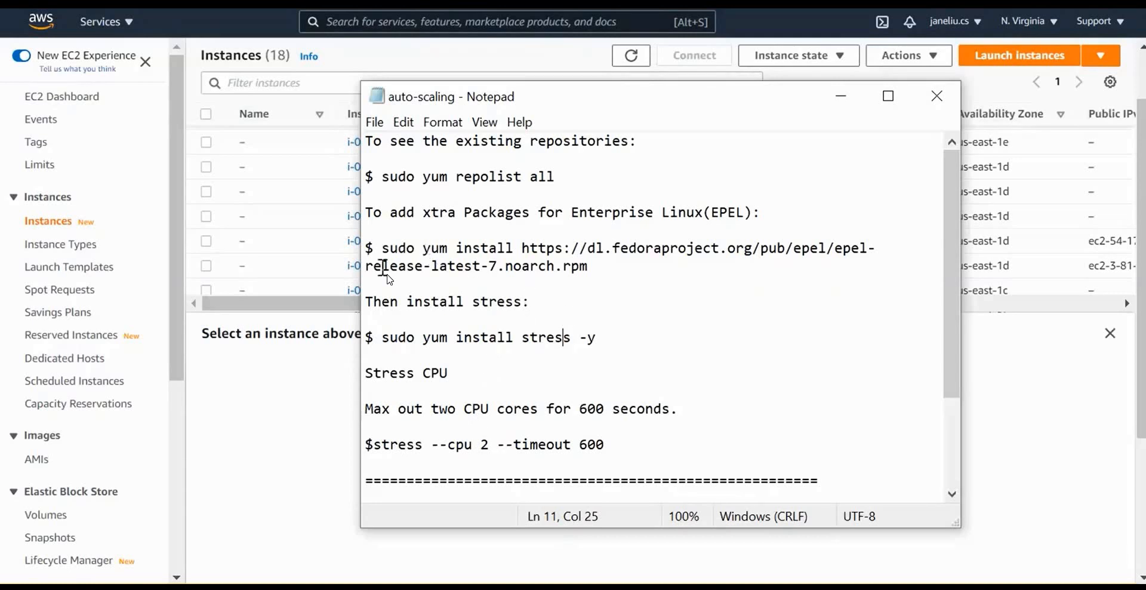
click(424, 215)
text(e)
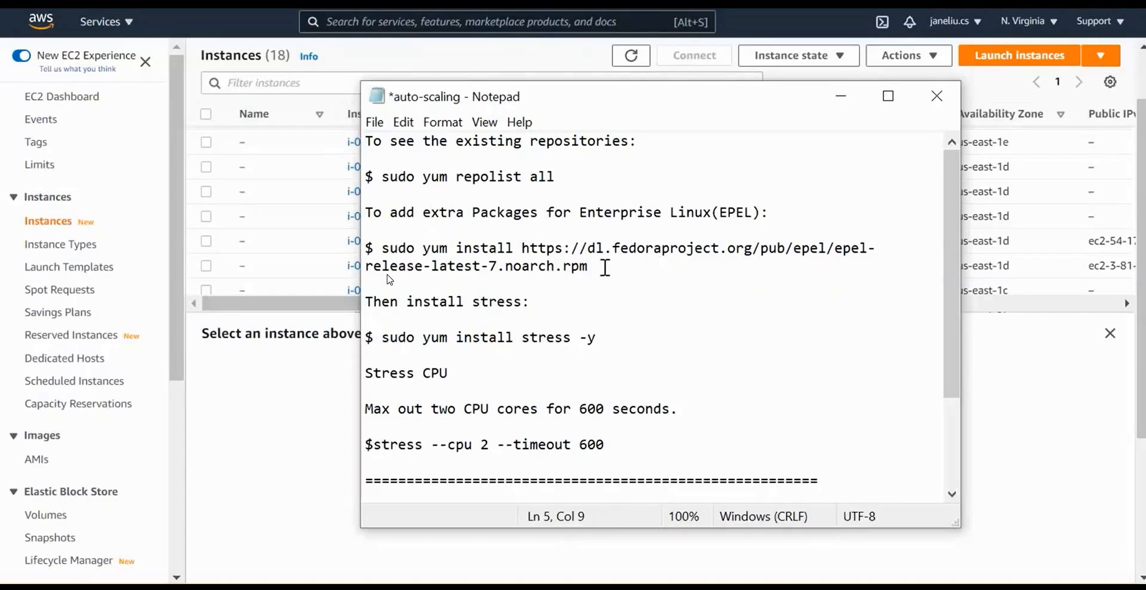
Copy the epel-release-latest-7.noarch.rpm install command from the notes, run it in the ip-10-0-0-168 PuTTY terminal and accept the installation.
drag(603, 265, 385, 256)
key(ctrl+c)
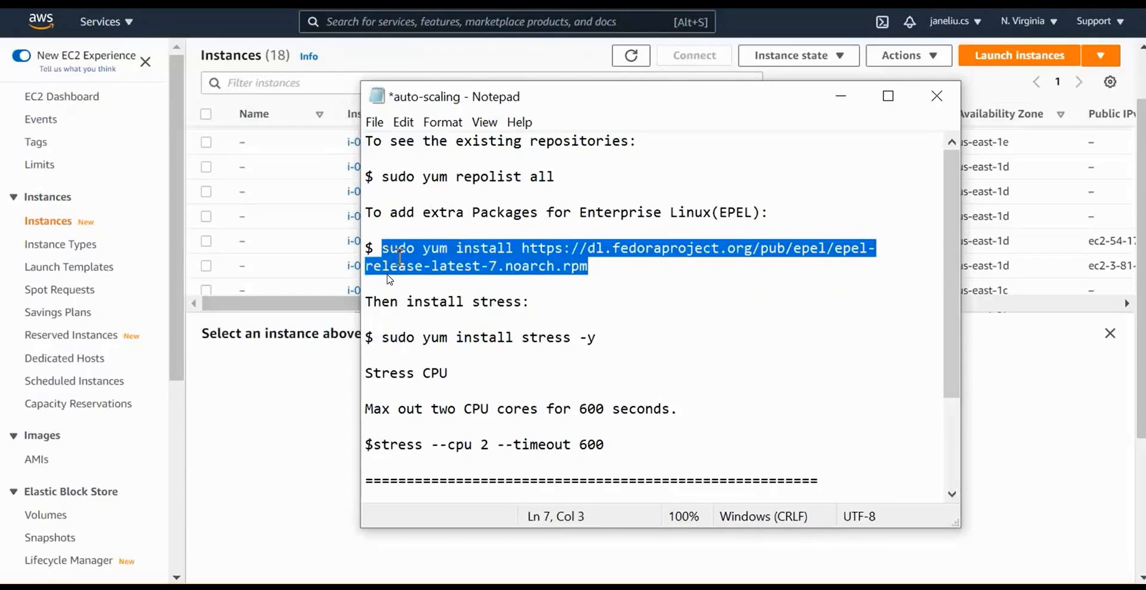
click(426, 492)
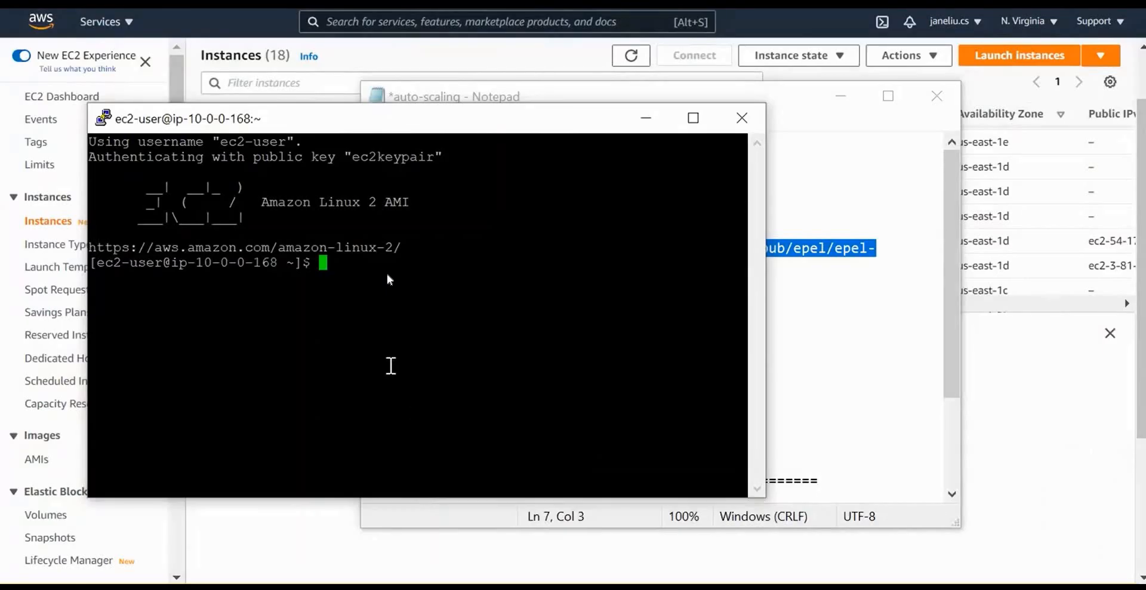
right_click(389, 279)
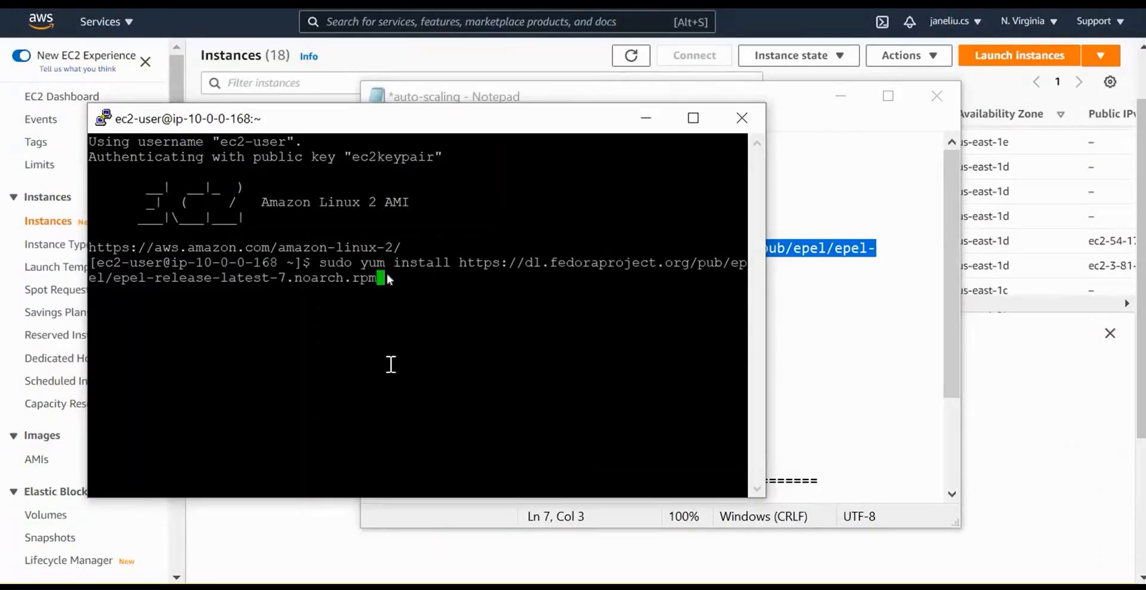
key(Return)
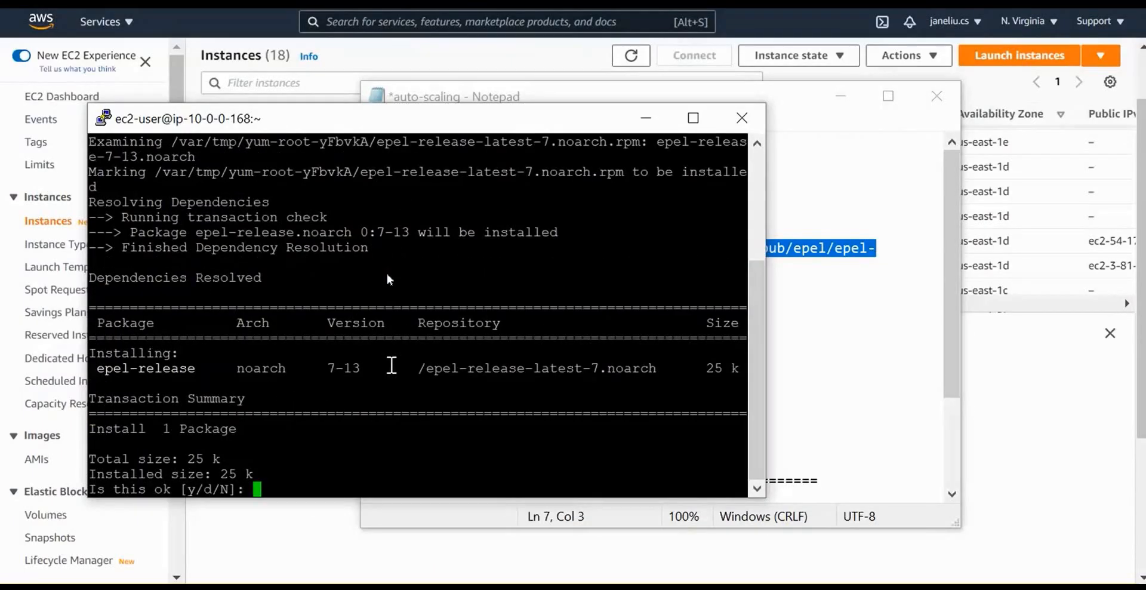
text(y)
key(Return)
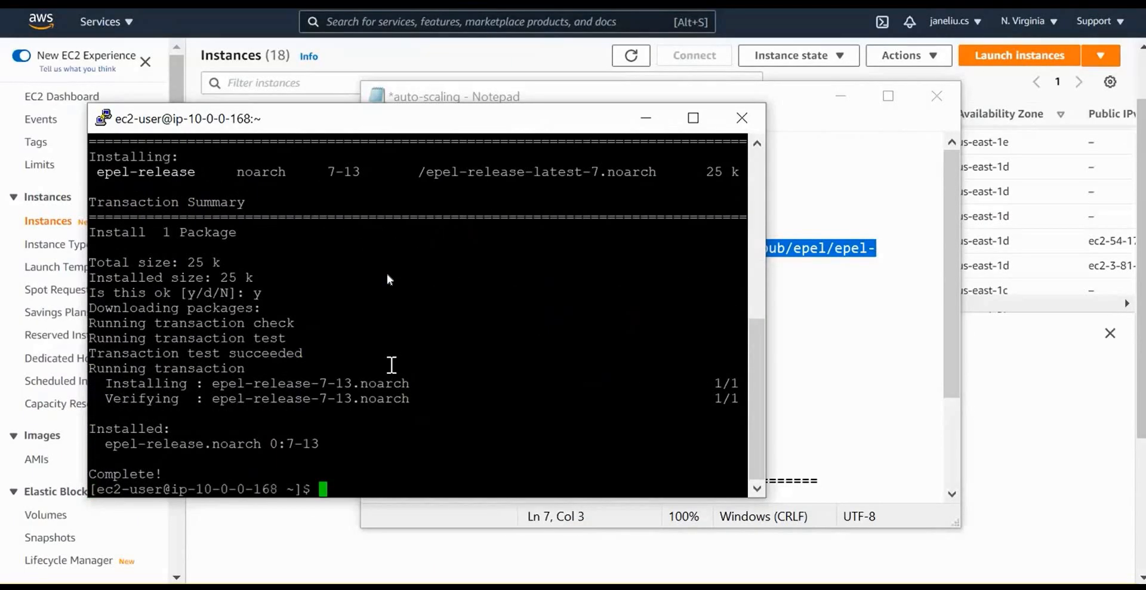
Copy "sudo yum install stress -y" from the notes and run it in the ip-10-0-0-168 terminal.
click(453, 587)
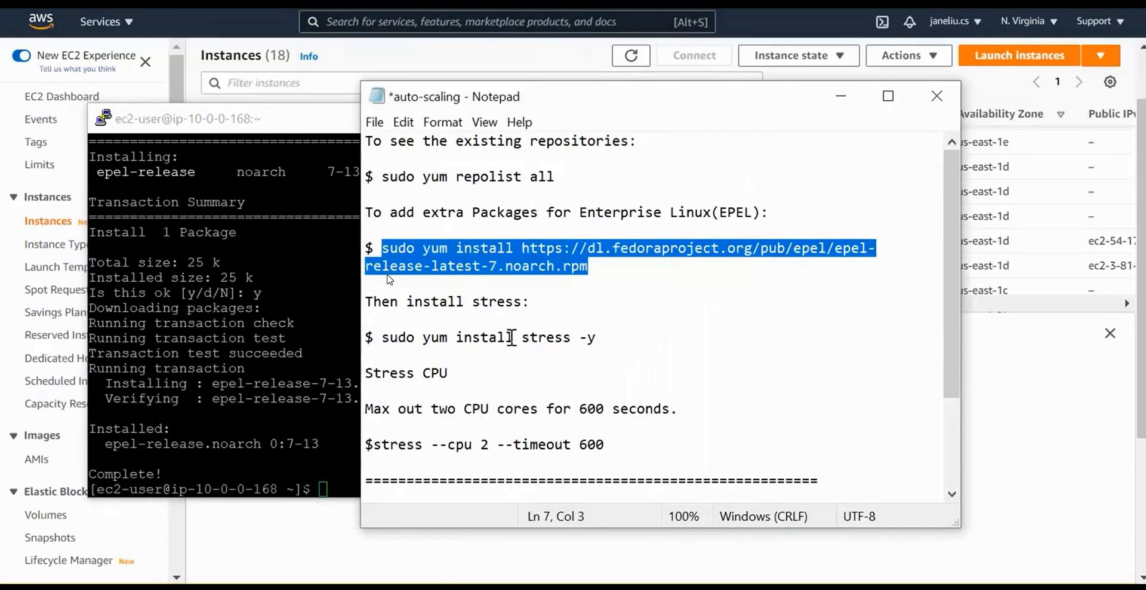
drag(381, 338, 596, 336)
key(ctrl+c)
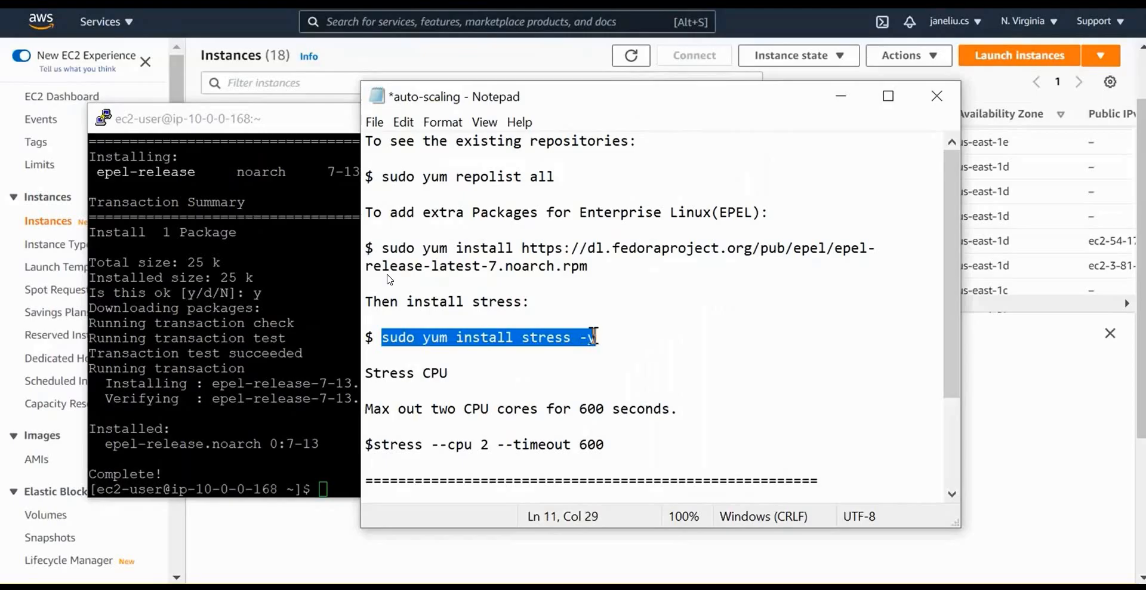
click(245, 398)
right_click(245, 399)
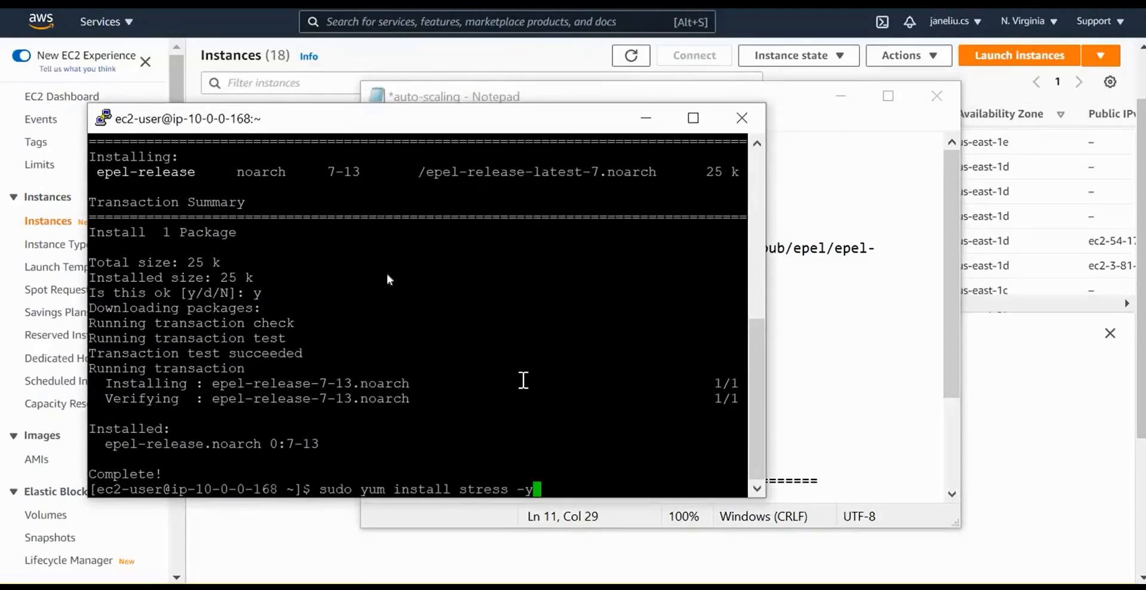
key(Return)
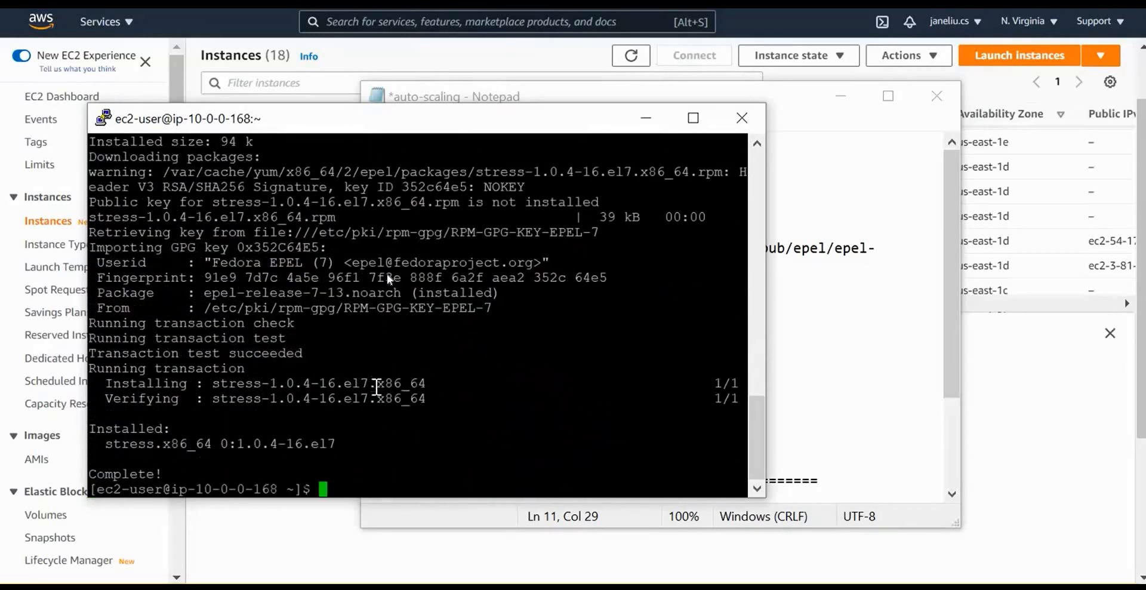
Copy the epel-release-latest-7.noarch.rpm install command from the notes, run it in the ip-10-0-0-103 terminal and accept the installation.
key(alt+Tab)
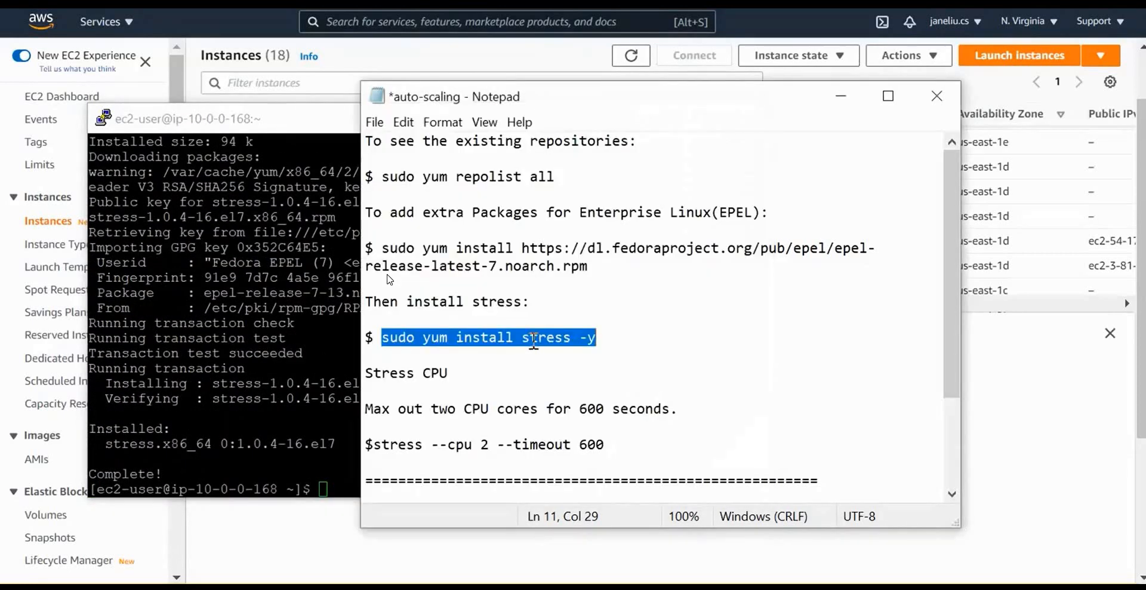
double_click(391, 248)
drag(443, 247, 601, 266)
key(ctrl+c)
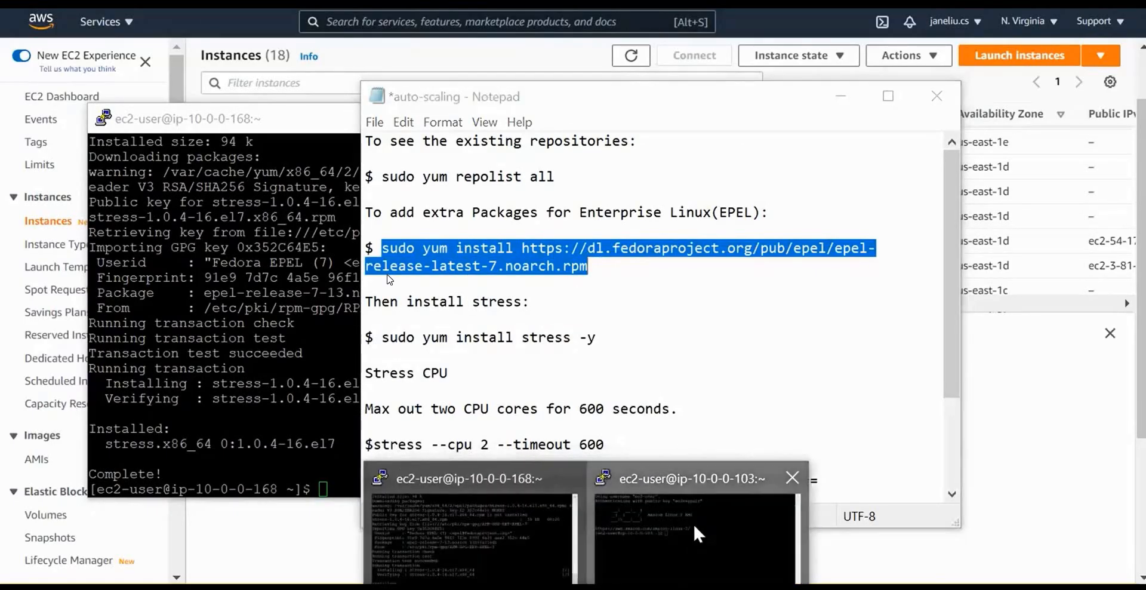
click(695, 527)
right_click(691, 366)
key(Return)
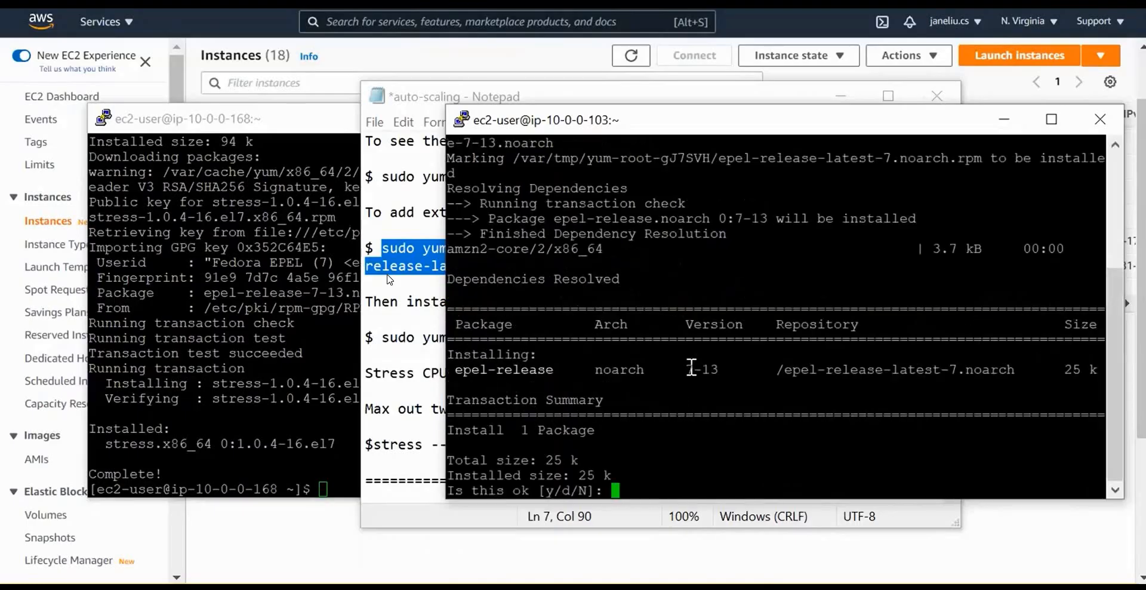
text(y)
key(Return)
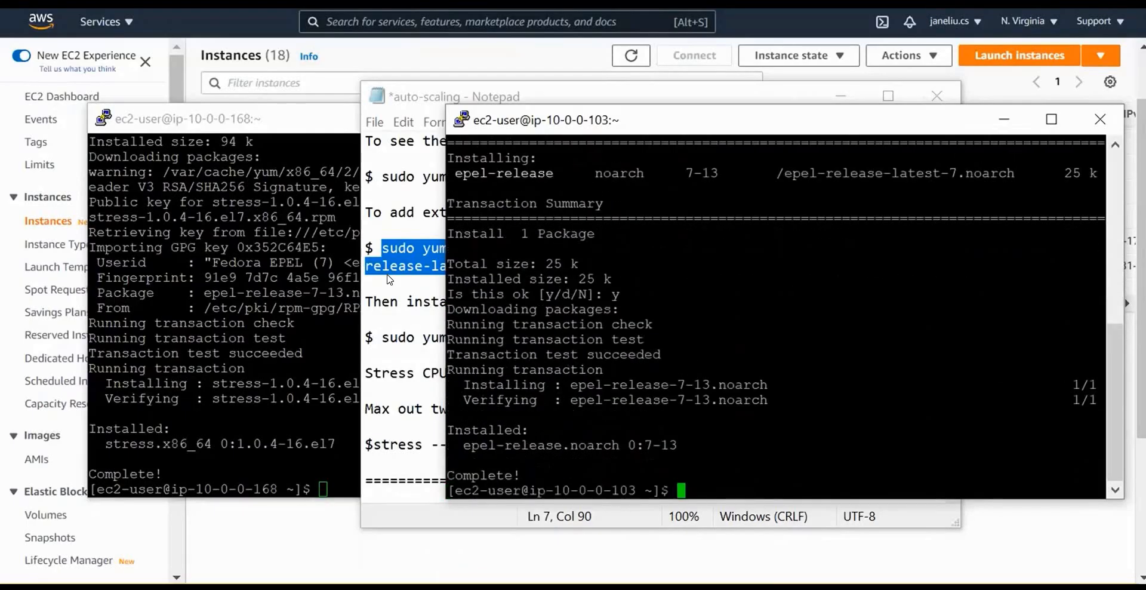
Copy "sudo yum install stress -y" from the notes and run it in the ip-10-0-0-103 terminal.
click(389, 278)
drag(382, 337, 597, 337)
key(ctrl+c)
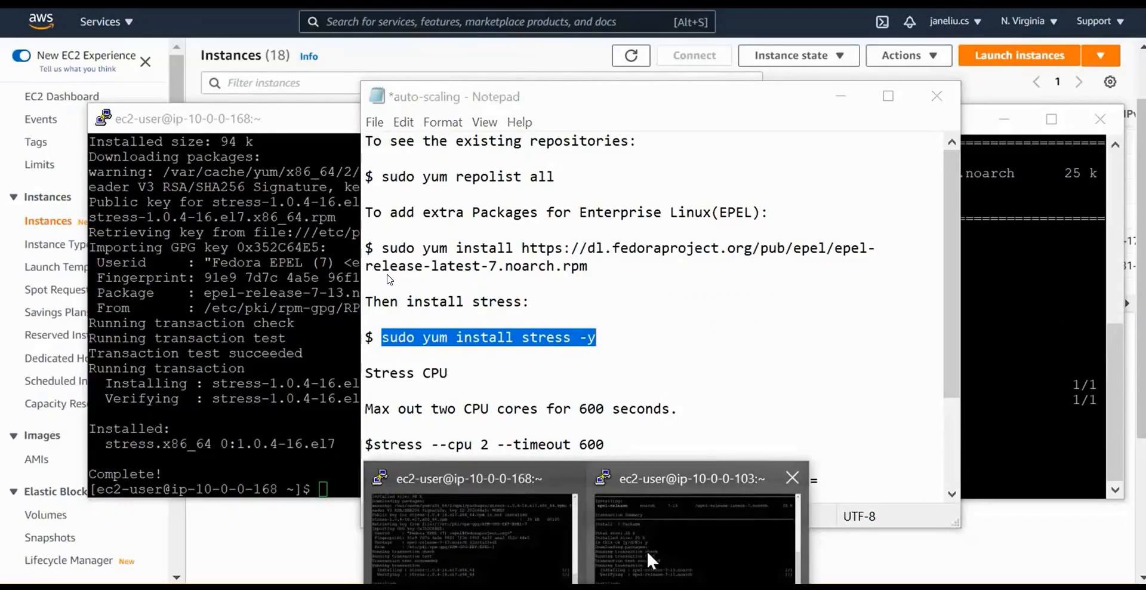
click(652, 561)
right_click(667, 382)
key(Return)
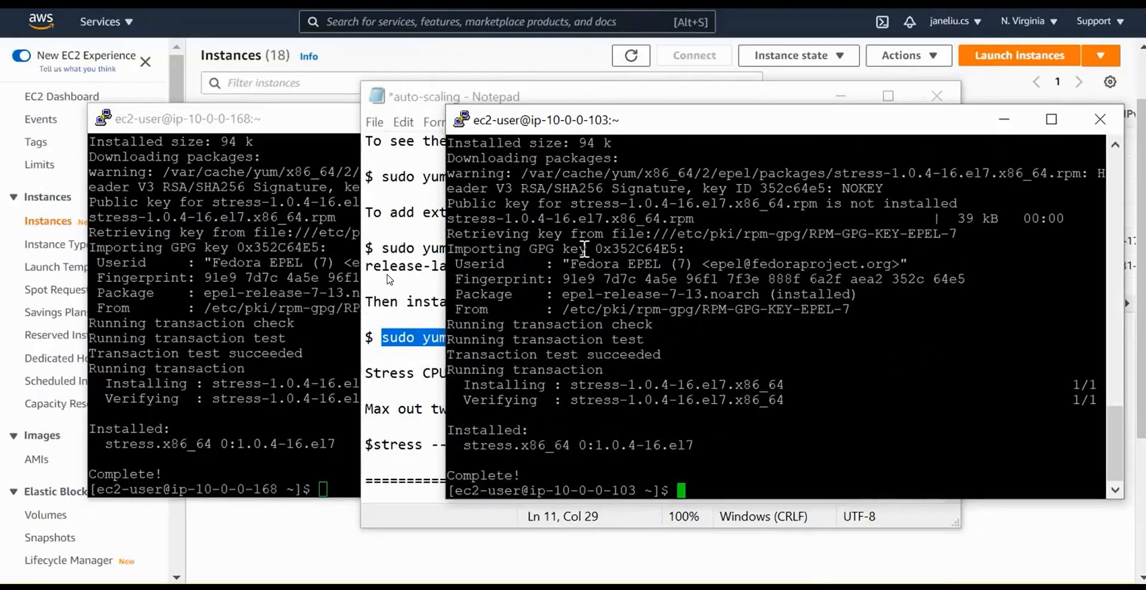
Copy "stress --cpu 2 --timeout 600" from the notes and run it in the ip-10-0-0-168 terminal.
click(406, 514)
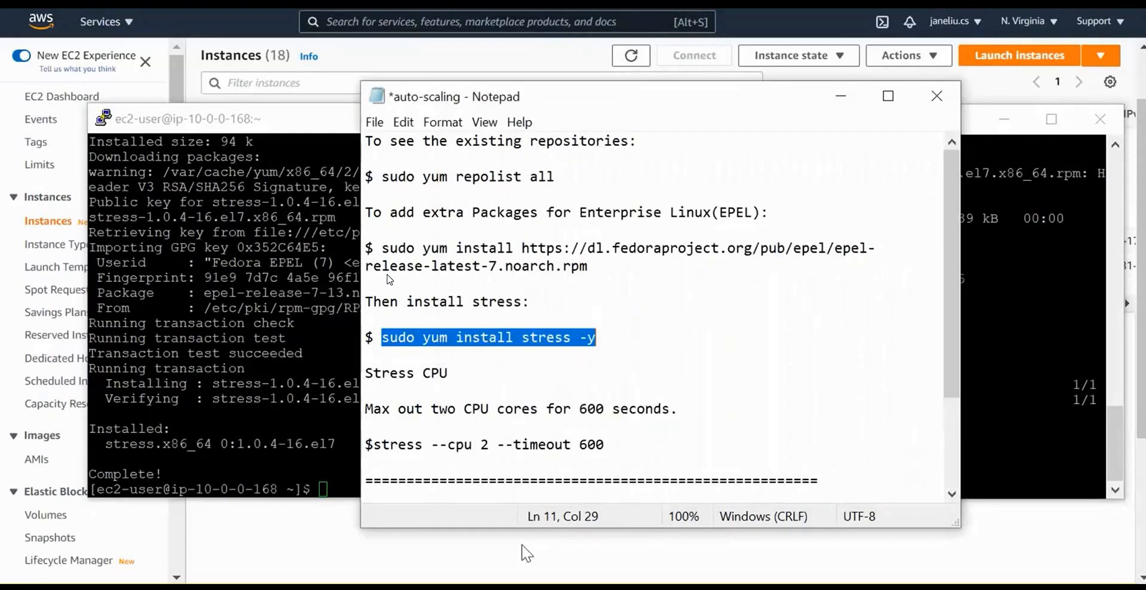
drag(379, 445, 617, 448)
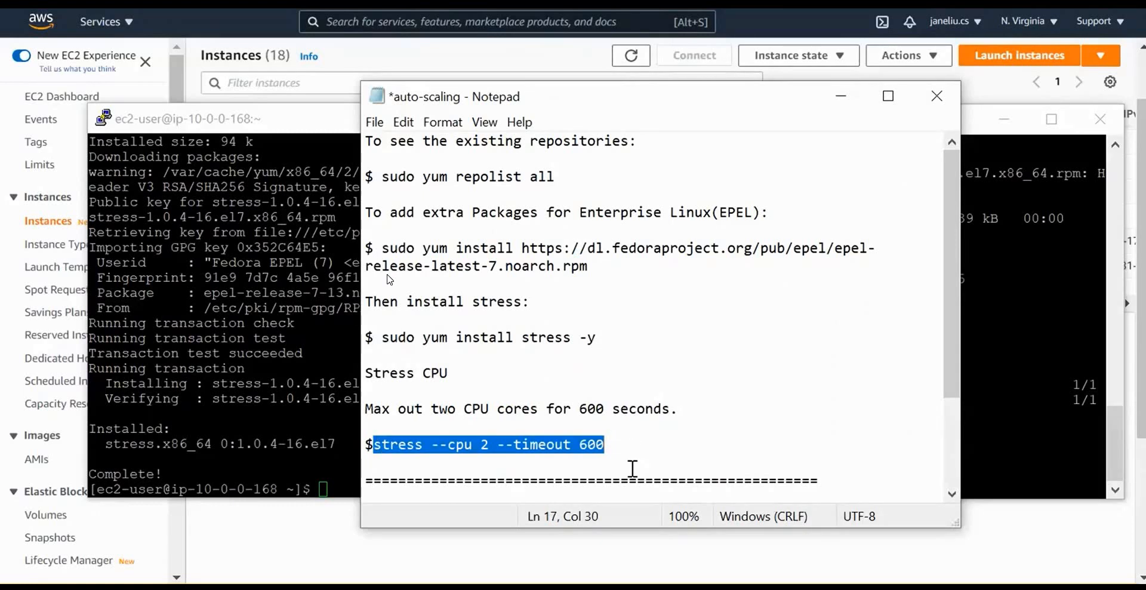
click(335, 436)
right_click(335, 436)
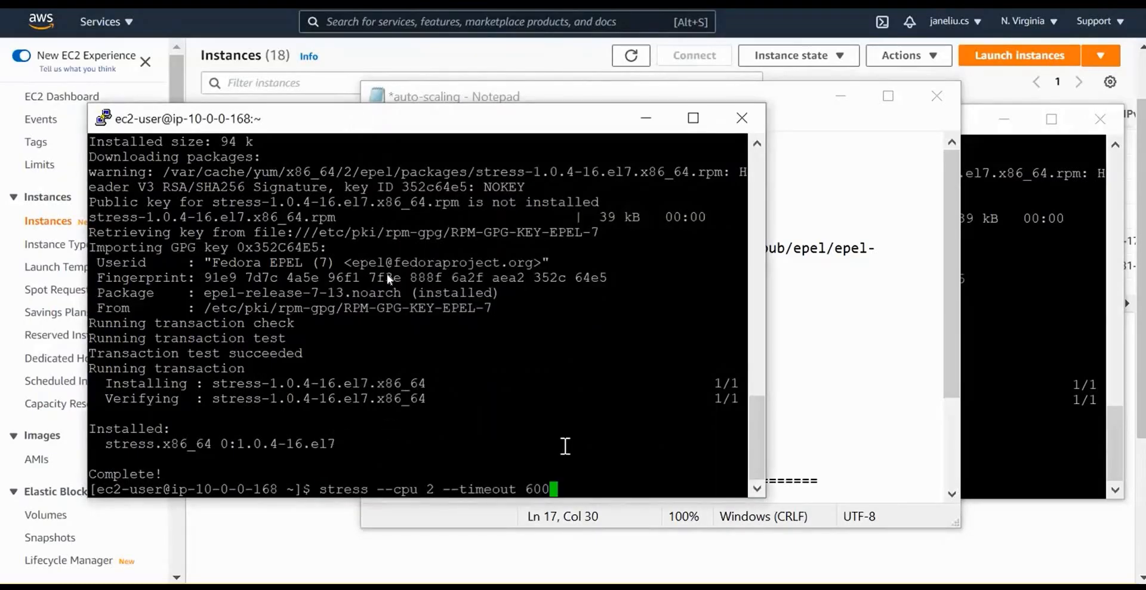
key(Return)
Run the same copied "stress --cpu 2 --timeout 600" command in the ip-10-0-0-103 terminal.
click(989, 406)
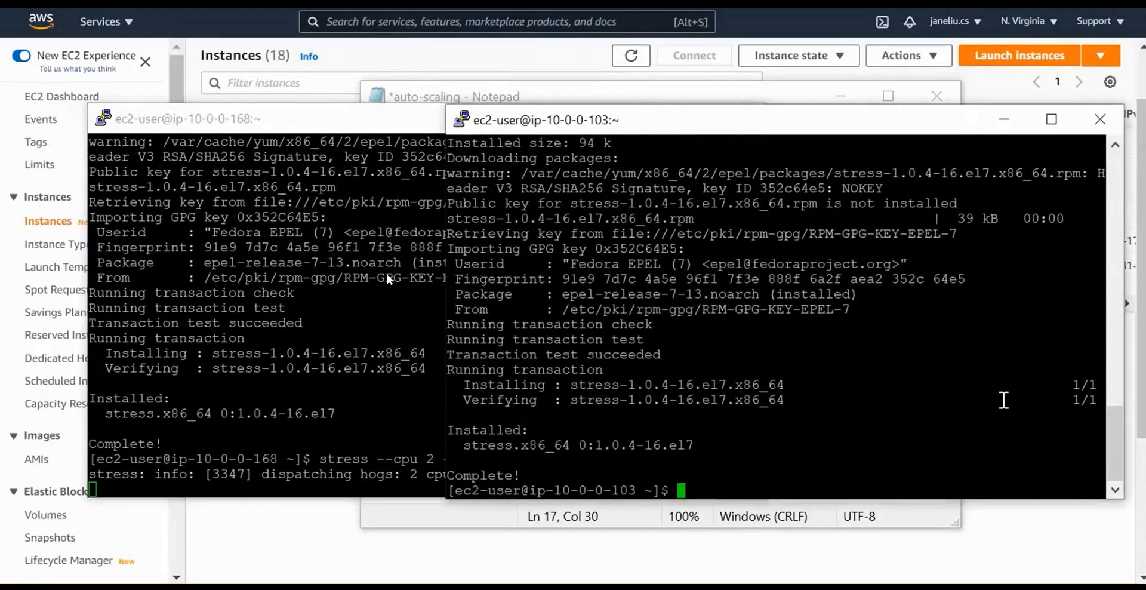
right_click(1002, 400)
key(Return)
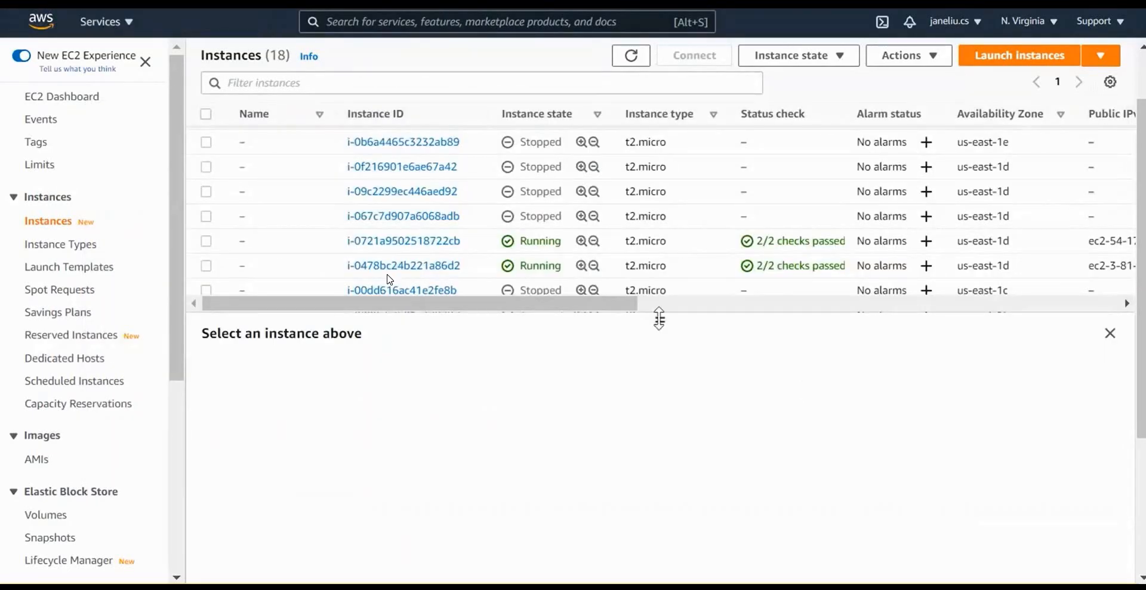
Return to the EC2 instances list in the browser, reload it and enlarge the list area to check for newly launched instances.
drag(660, 320, 682, 534)
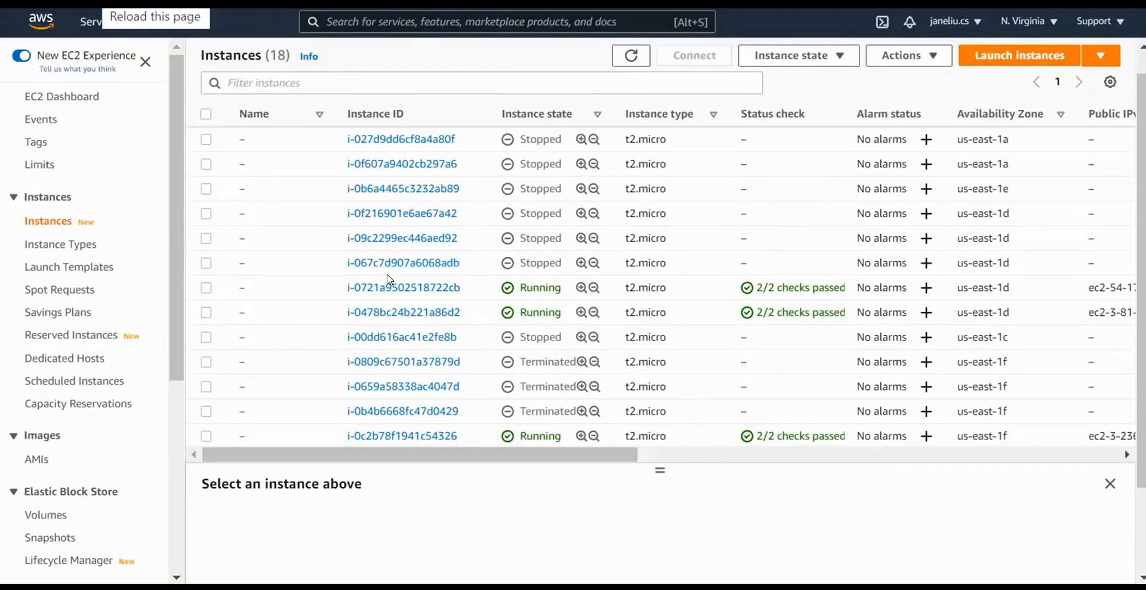
key(F5)
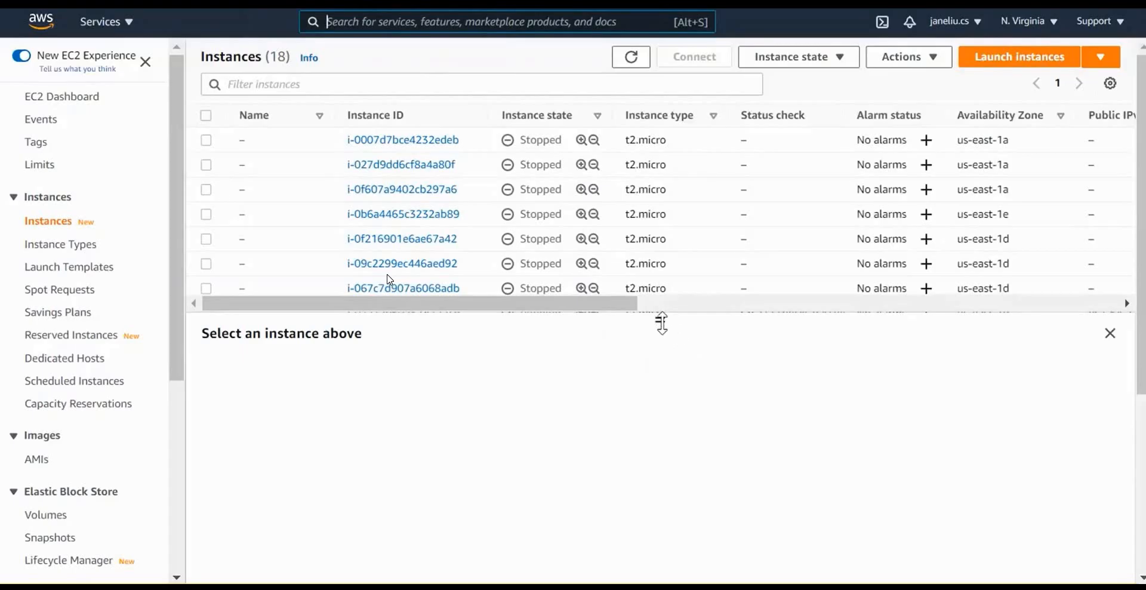
drag(660, 322, 685, 490)
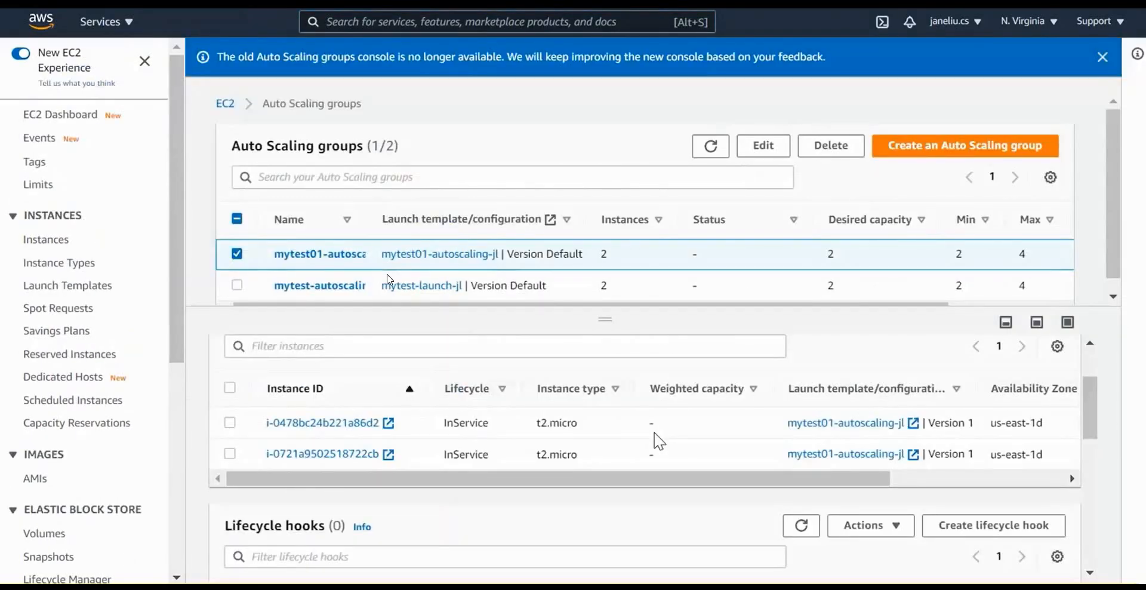
Check the mytest01-autoscaling-jl Auto Scaling group's instances, then reload and review its capacity, launch template and instance management details.
scroll(510, 424, down, 2)
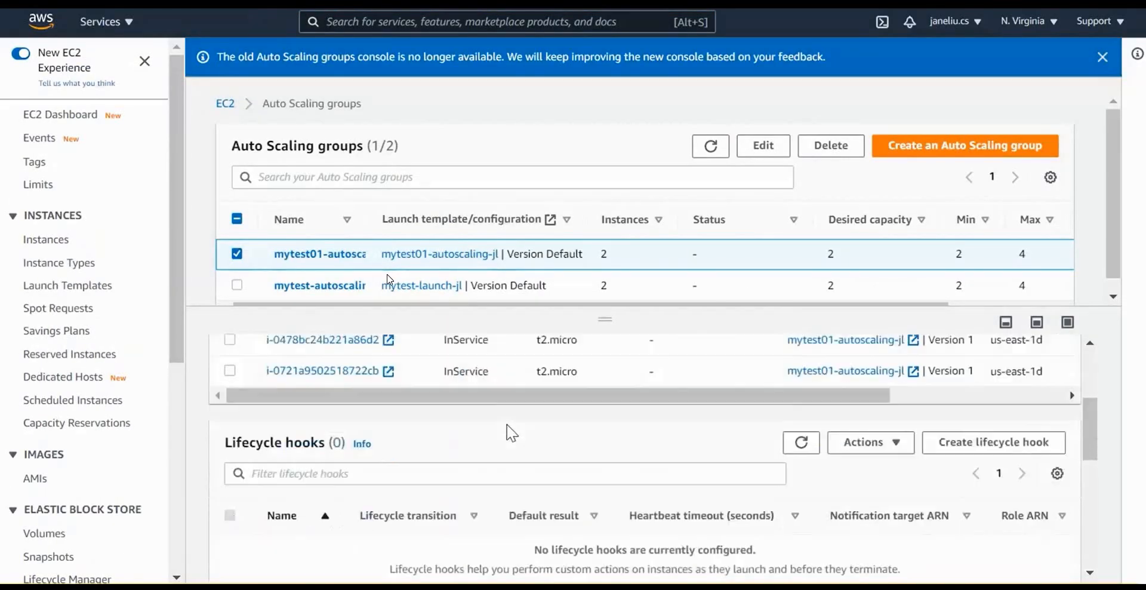
scroll(507, 427, up, 2)
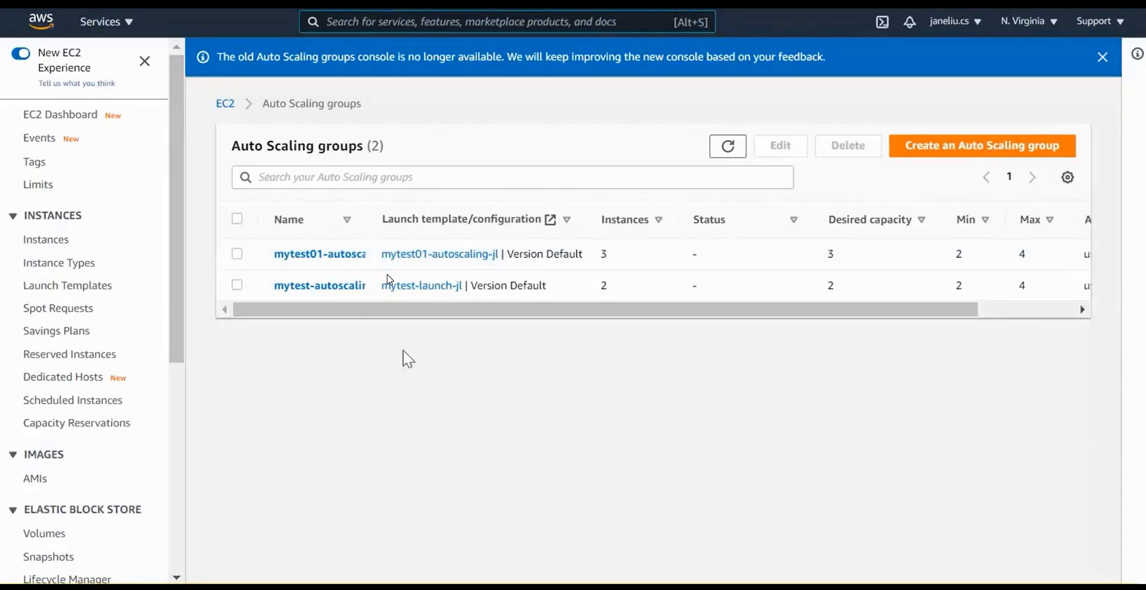
click(322, 255)
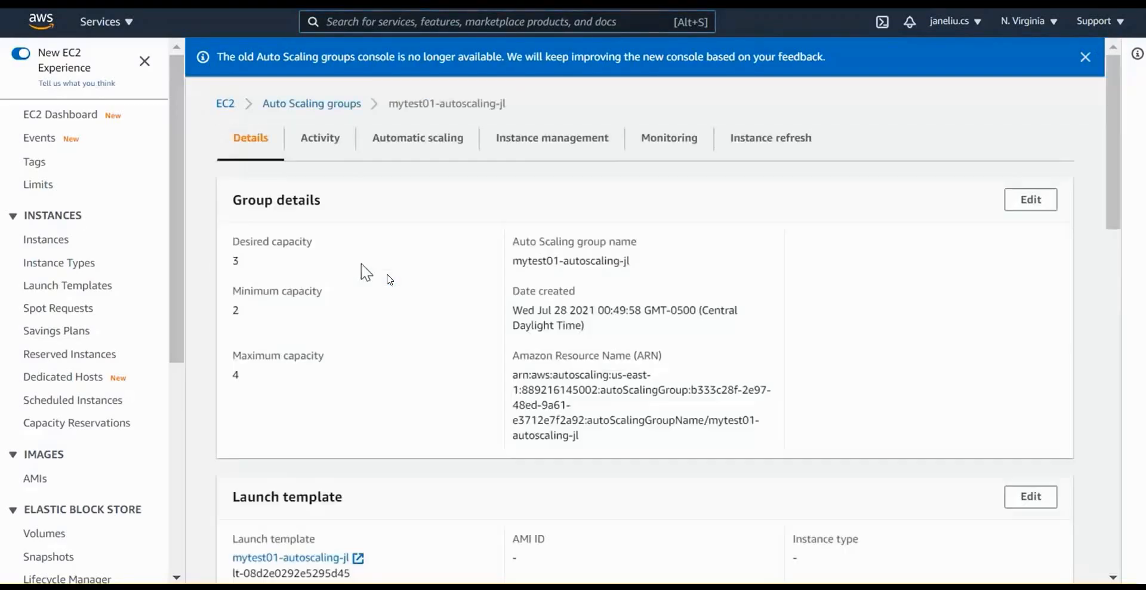
scroll(331, 306, down, 5)
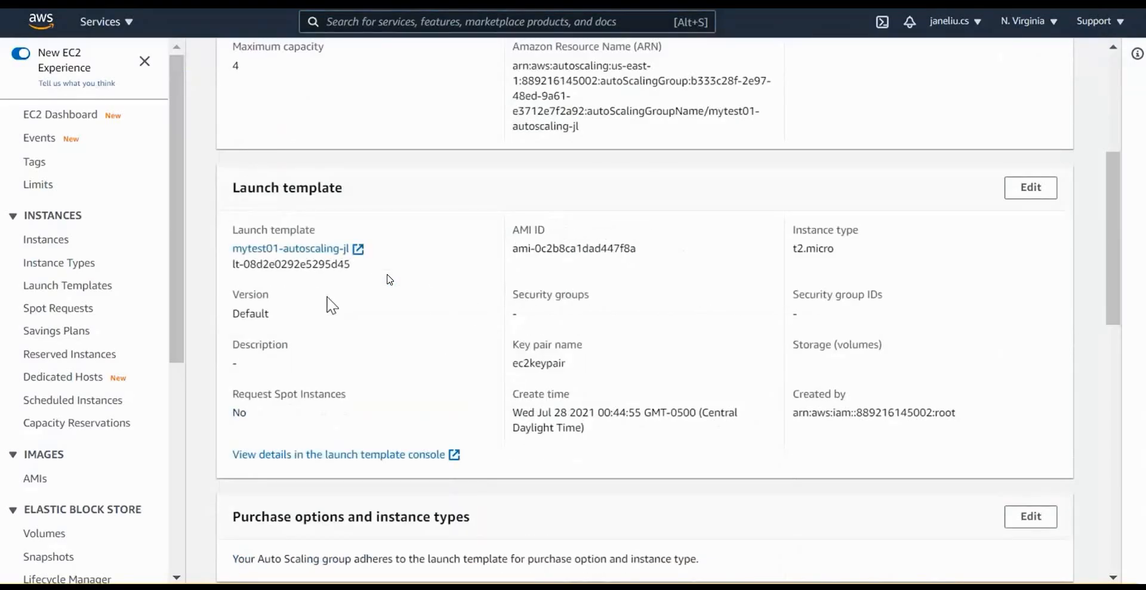
scroll(331, 306, up, 5)
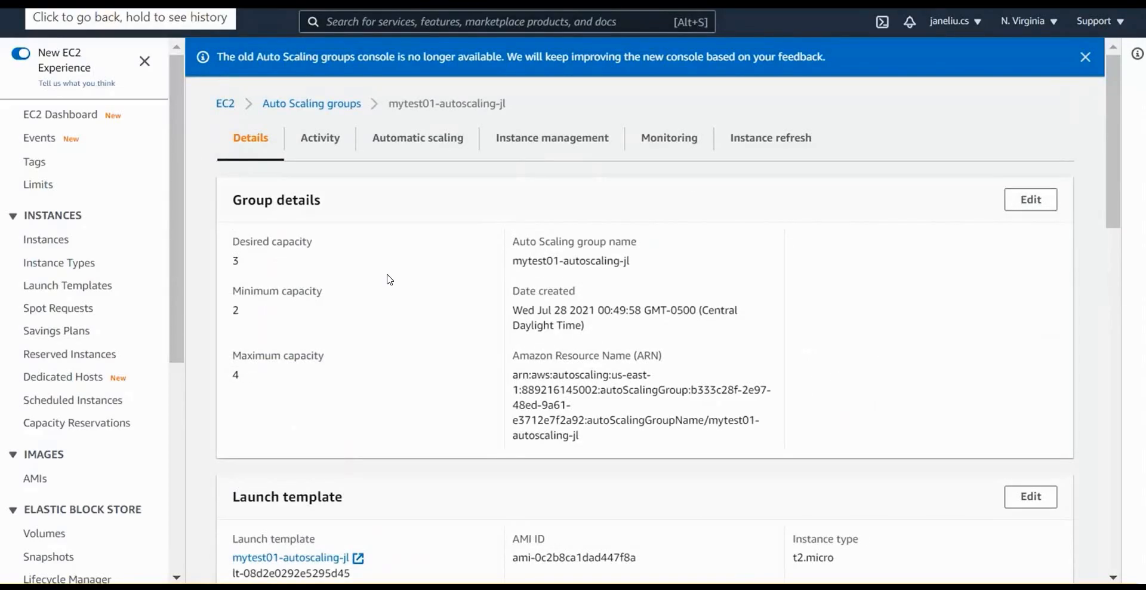
click(539, 146)
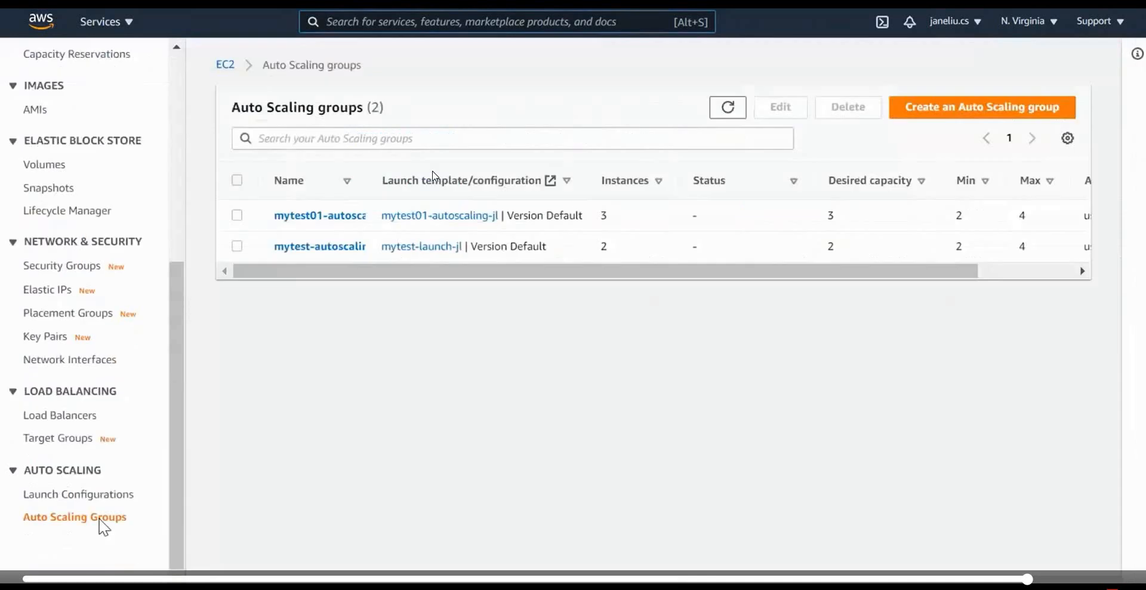
View the Auto Scaling groups list, then reload the EC2 instances list and look through it for a newly launched instance.
click(100, 520)
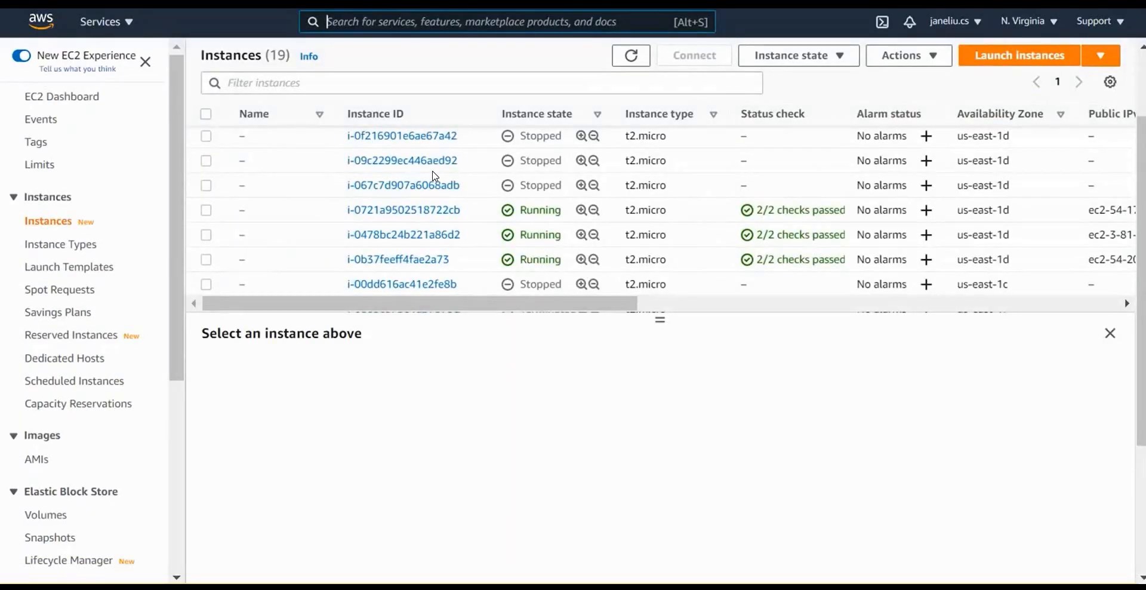
key(F5)
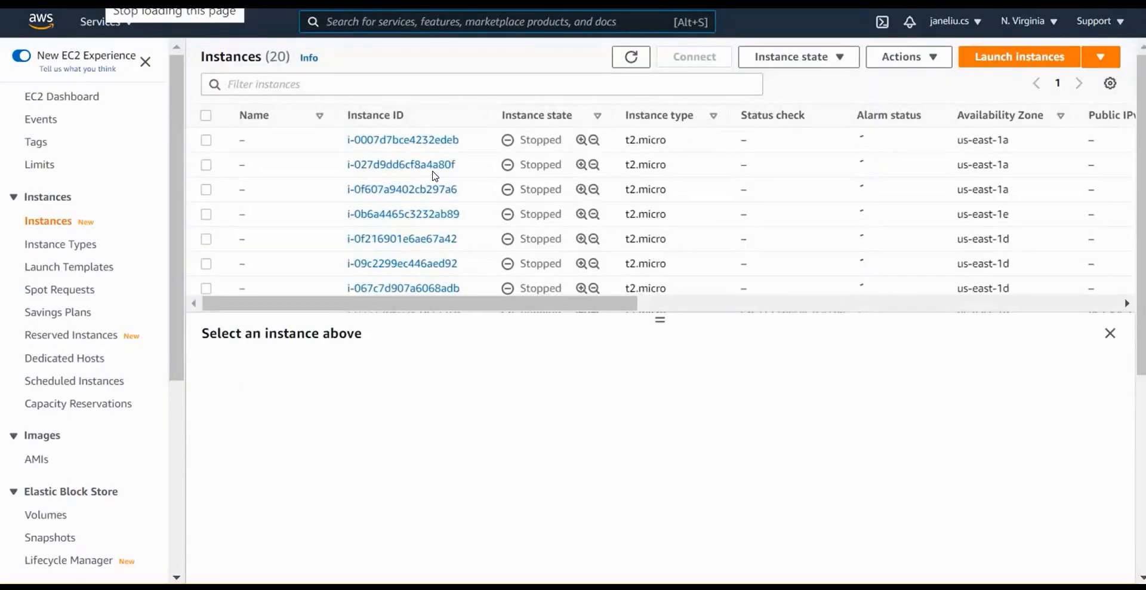
scroll(507, 176, down, 5)
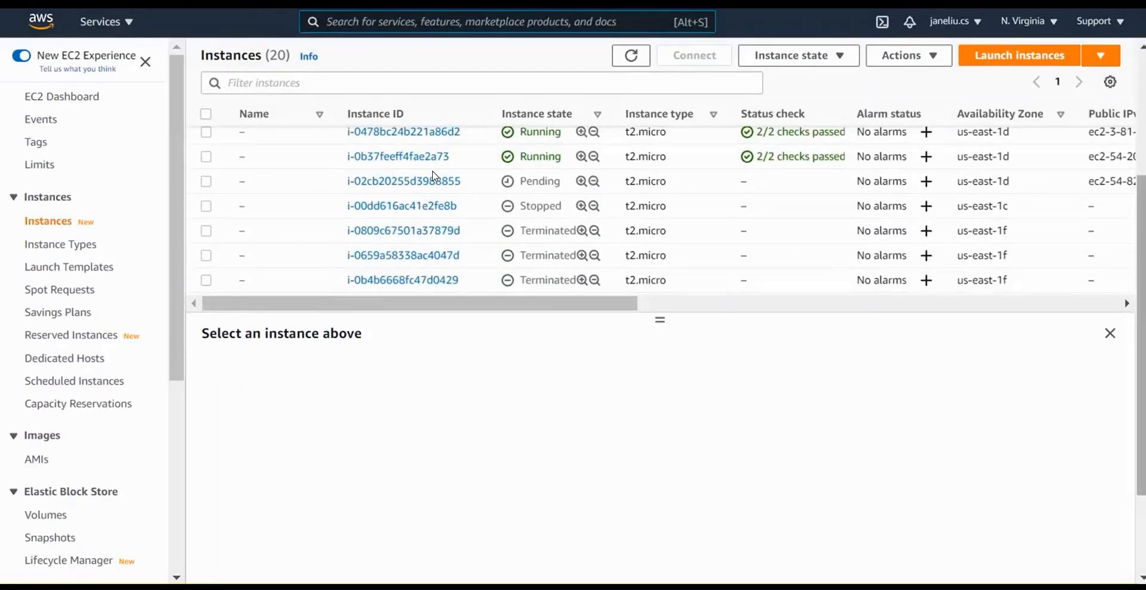
scroll(793, 281, up, 1)
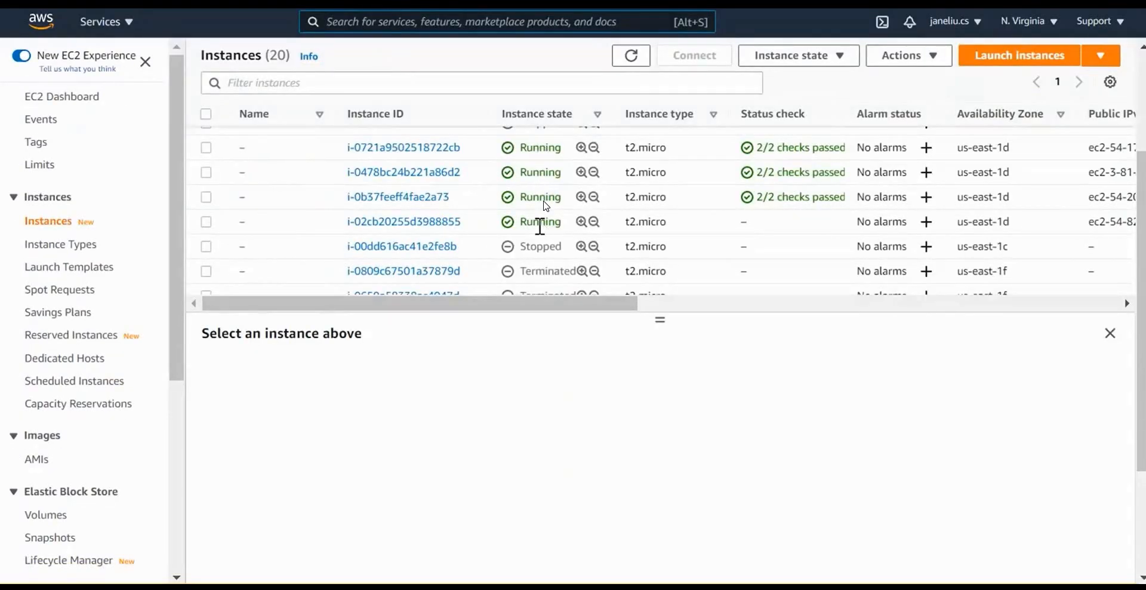
Enlarge the instances list area and review the states and status checks of the running instances.
drag(659, 320, 660, 393)
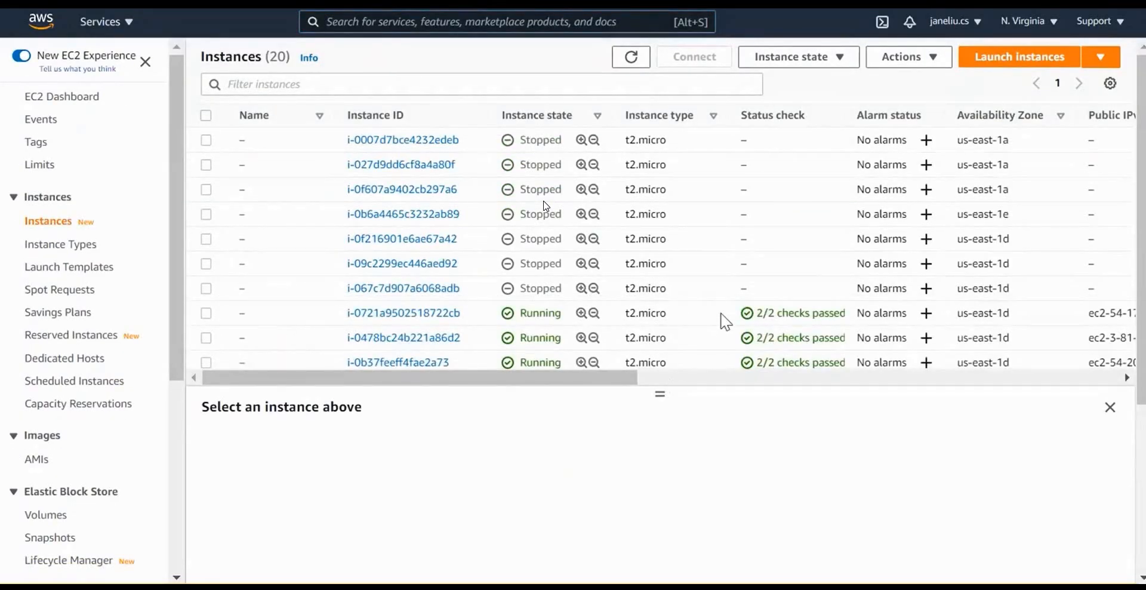
scroll(725, 321, up, 2)
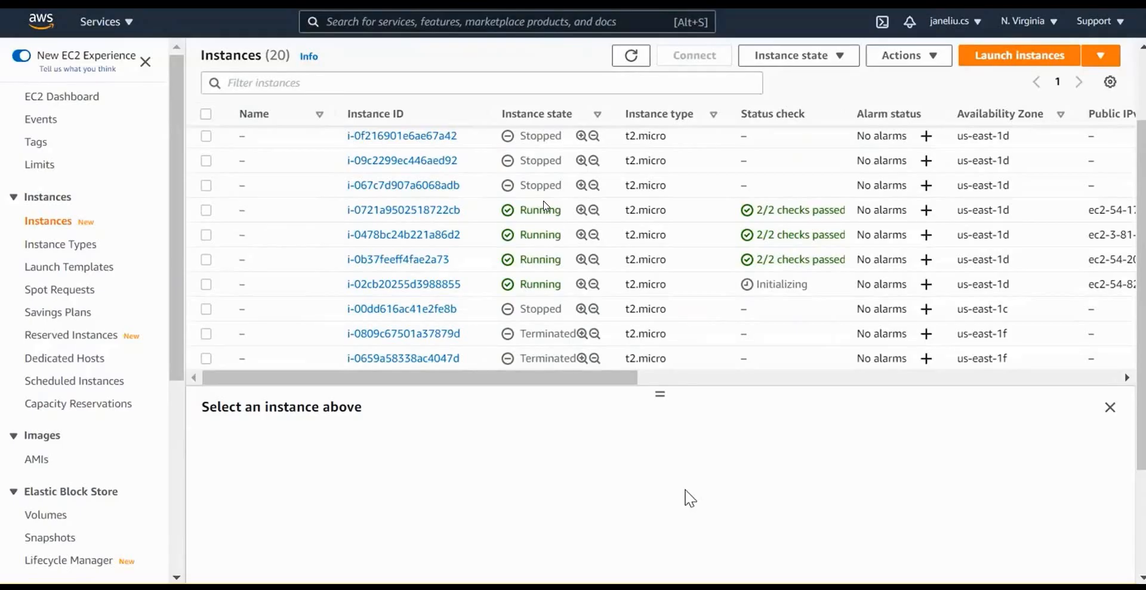
drag(660, 393, 660, 418)
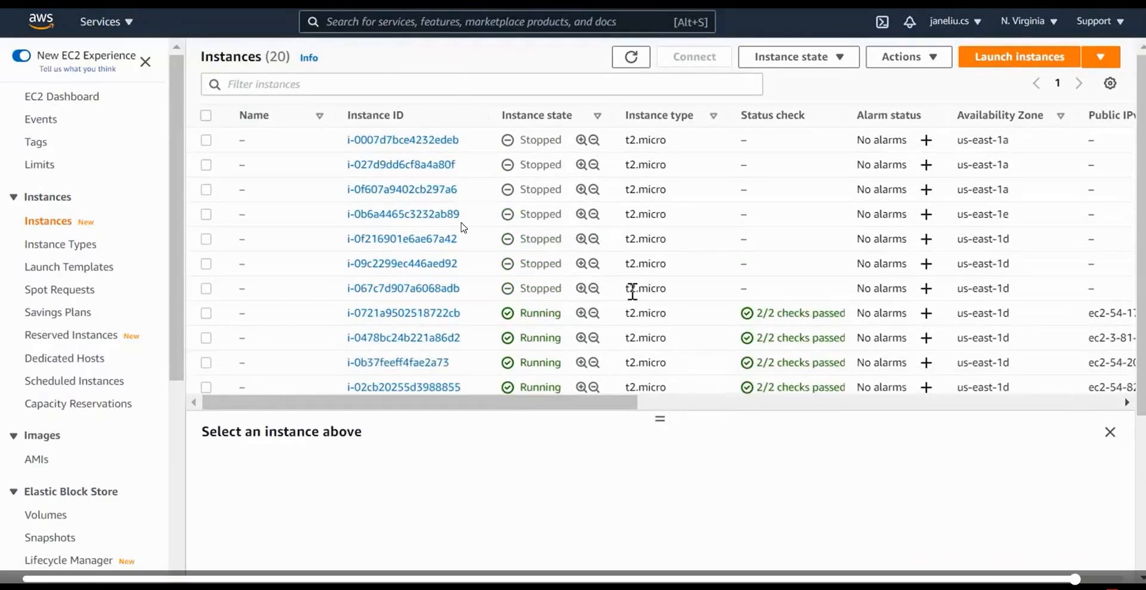
scroll(468, 358, down, 3)
scroll(474, 388, up, 2)
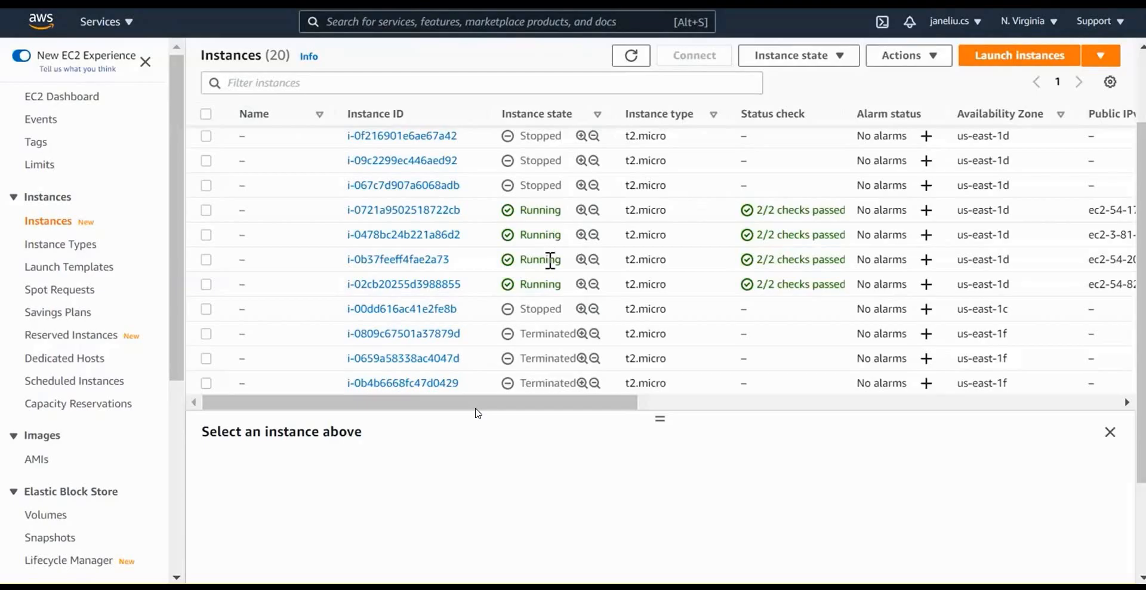
Switch to the ip-10-0-0-168 and ip-10-0-0-103 PuTTY terminals in turn to check their stress runs.
mouse_move(540, 571)
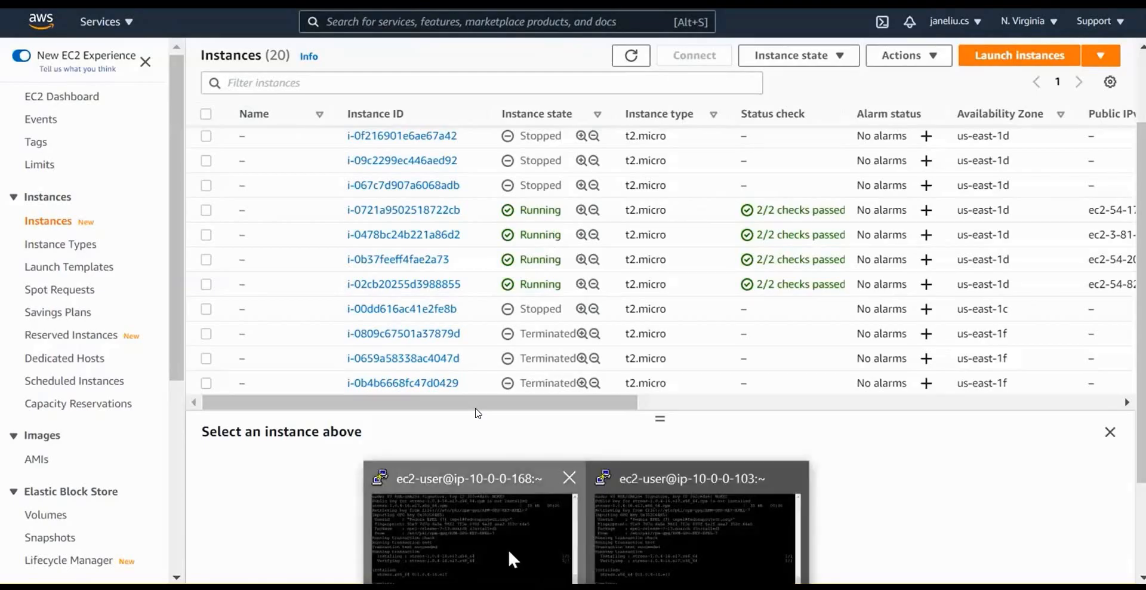
click(512, 558)
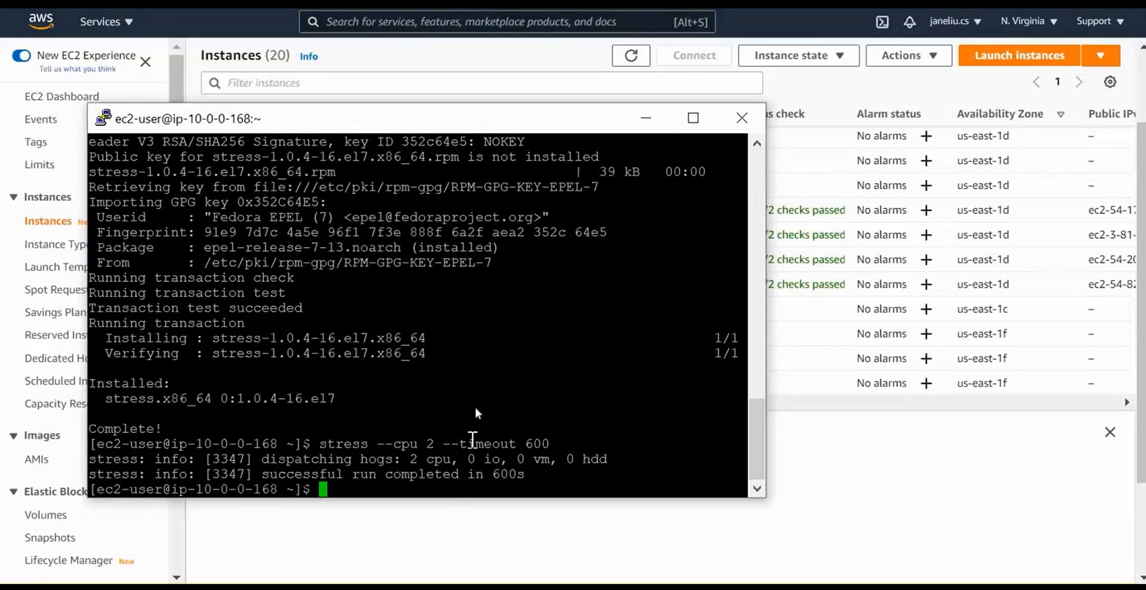
mouse_move(569, 587)
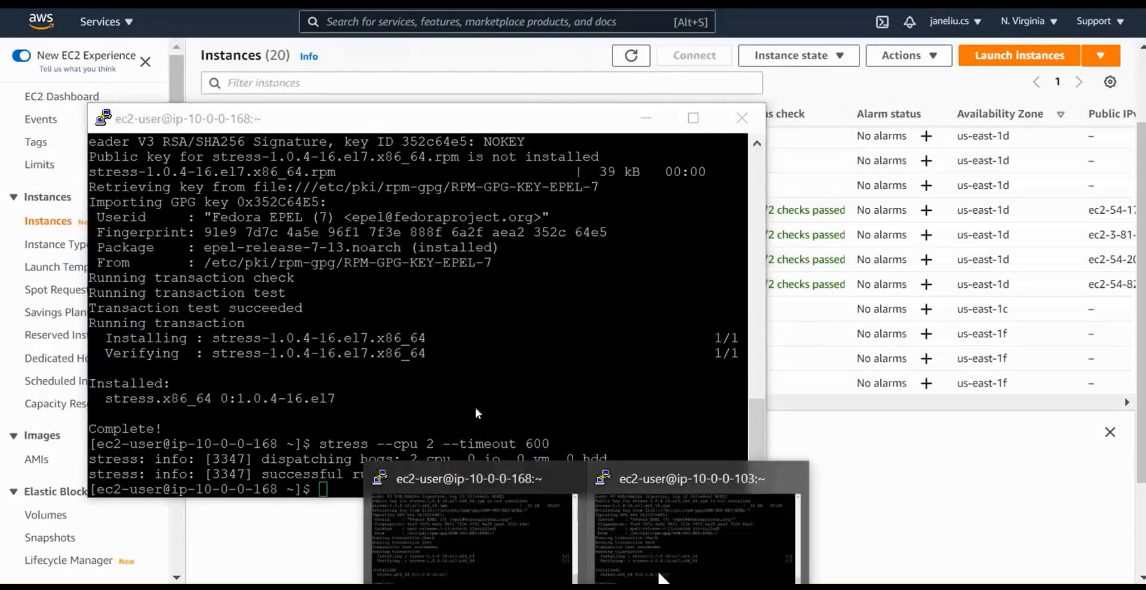
click(724, 570)
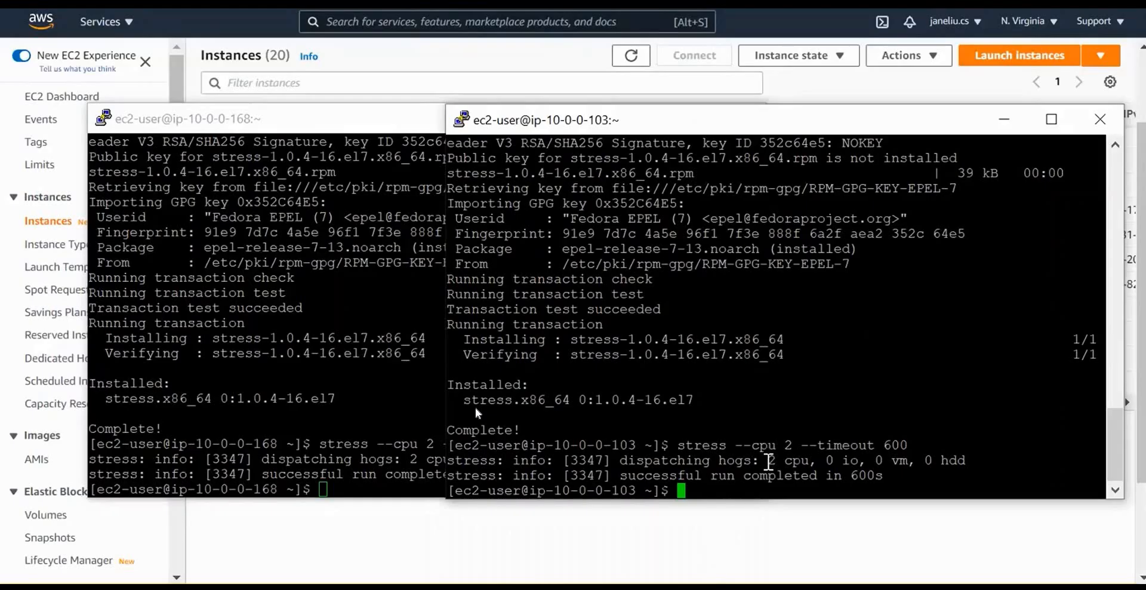
Return to the browser and review the EC2 instances and Auto Scaling groups lists to check for scale-in.
click(741, 561)
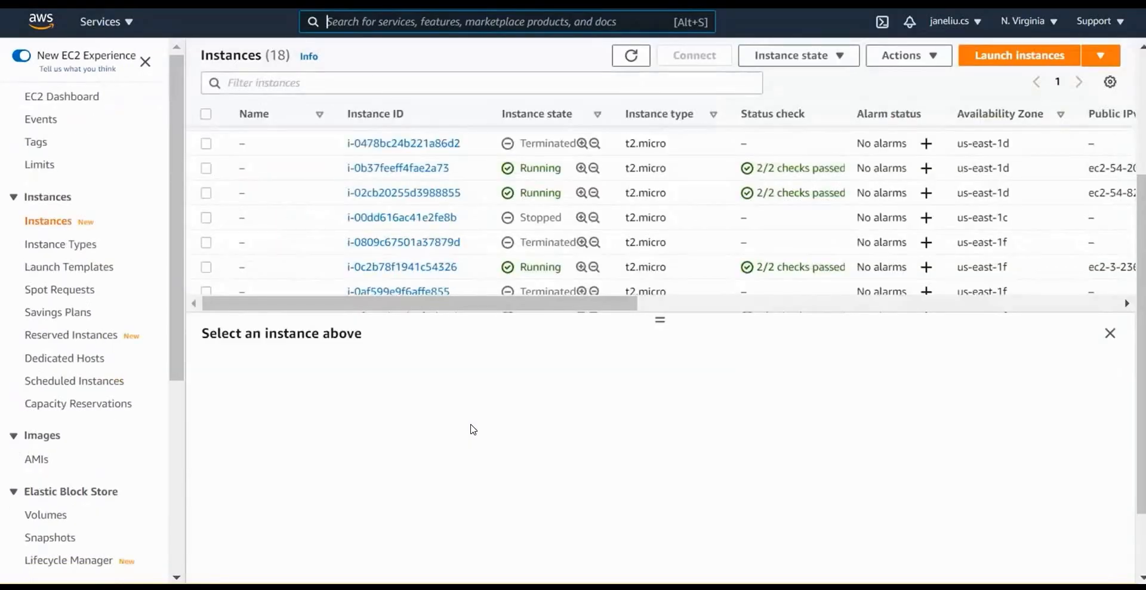
scroll(314, 190, up, 1)
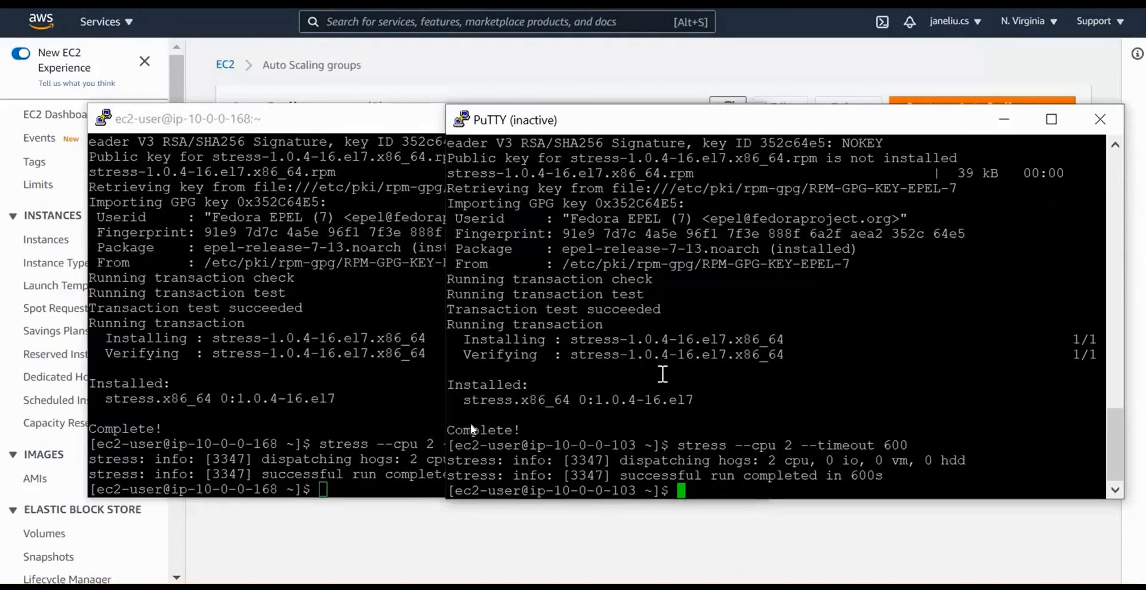
click(477, 533)
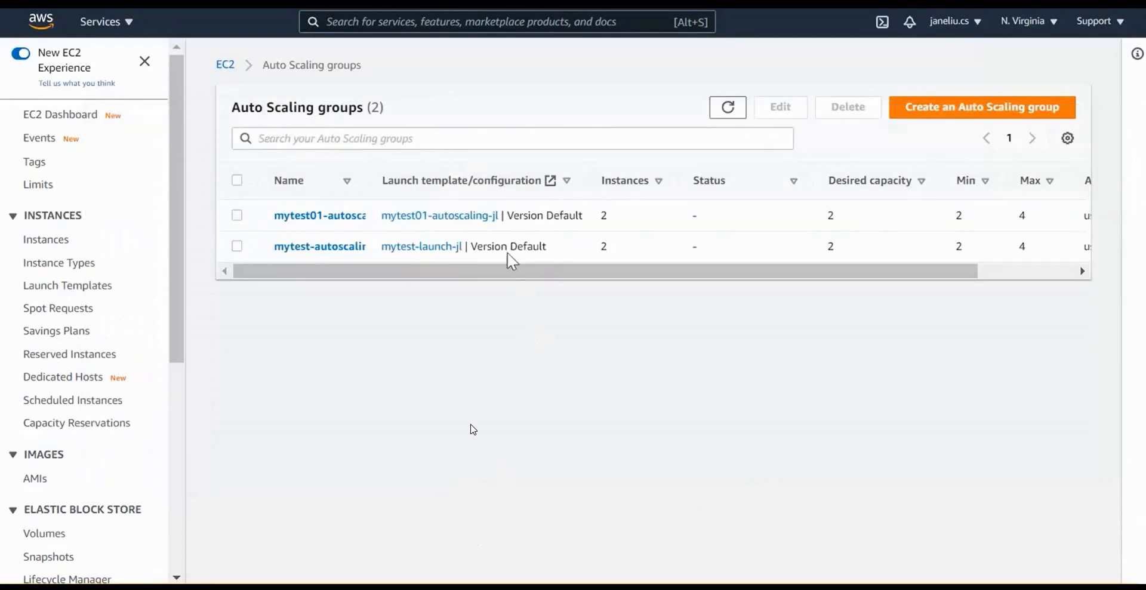